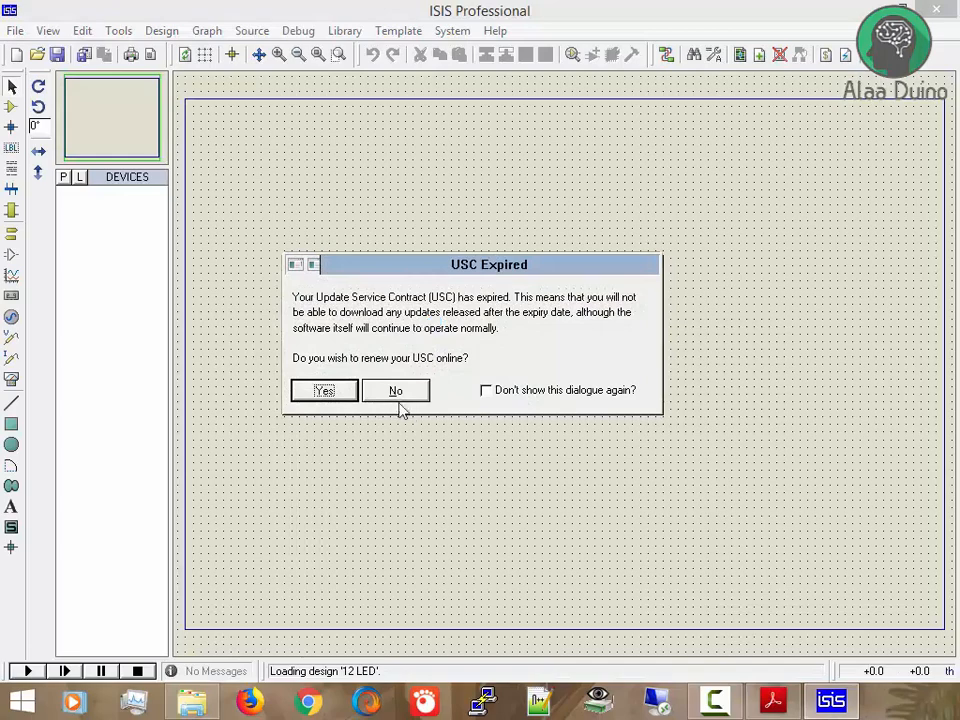
Decline the USC renewal and add the generic non-electrolytic capacitor CAP to the device list
left_click(397, 391)
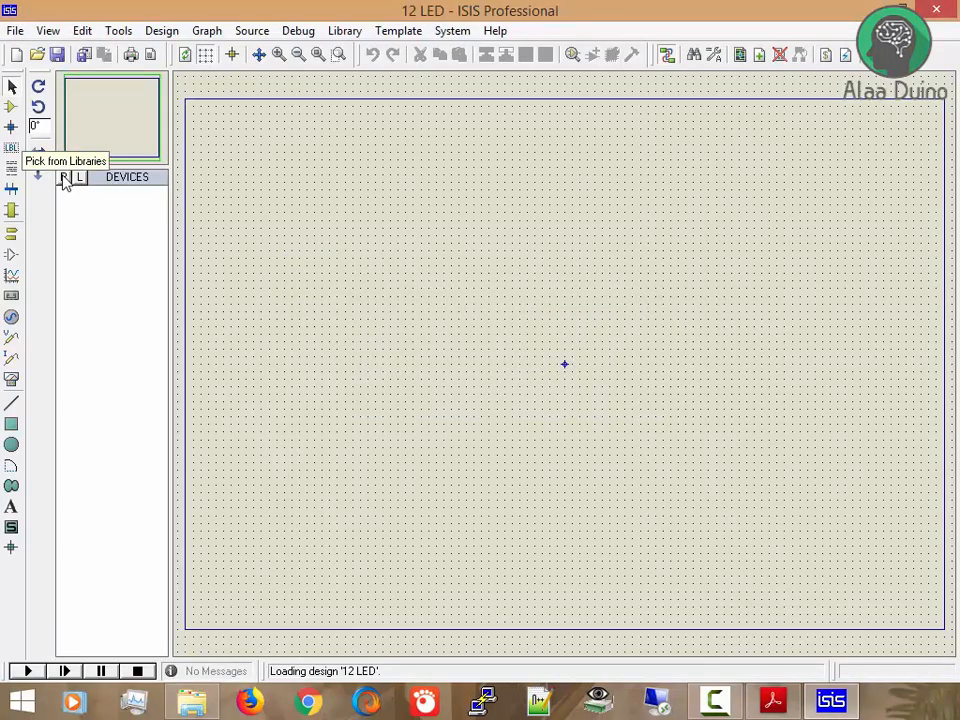
left_click(63, 178)
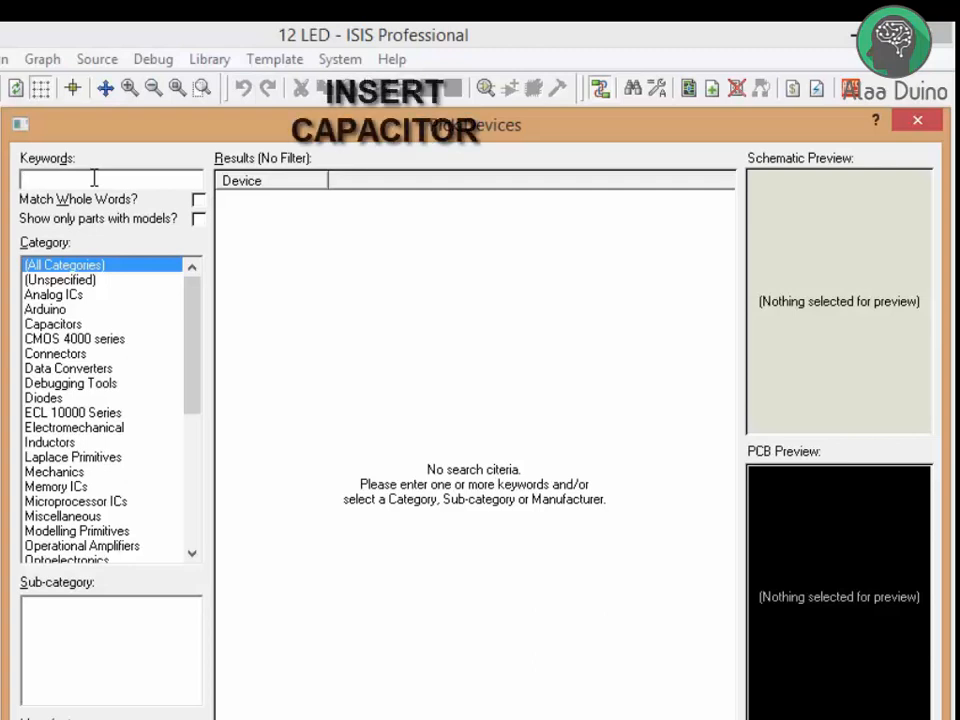
type("cap")
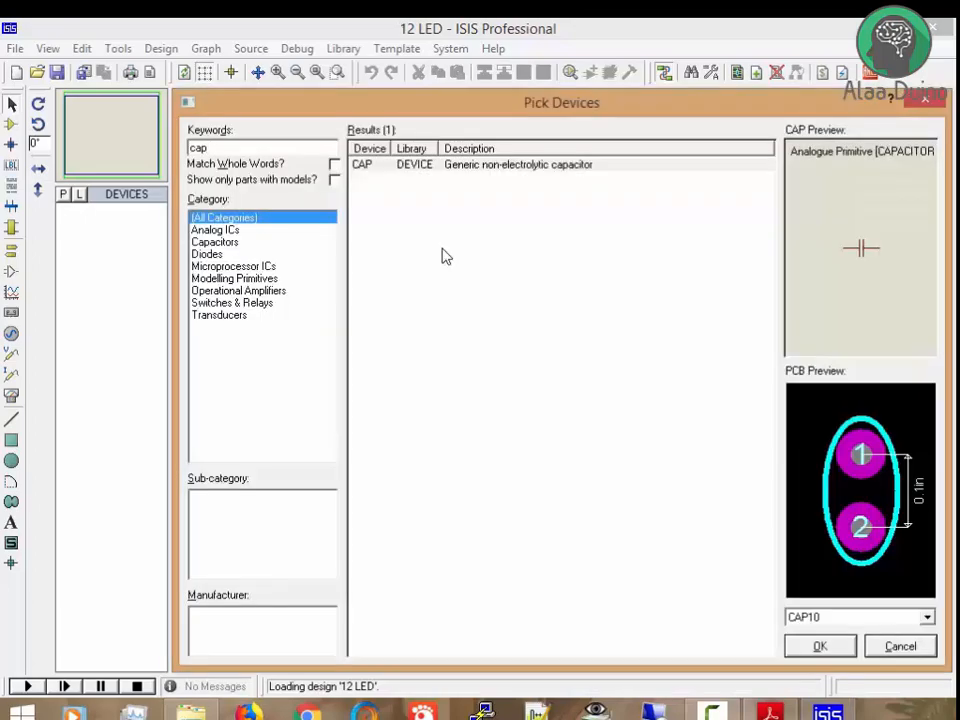
left_click(424, 166)
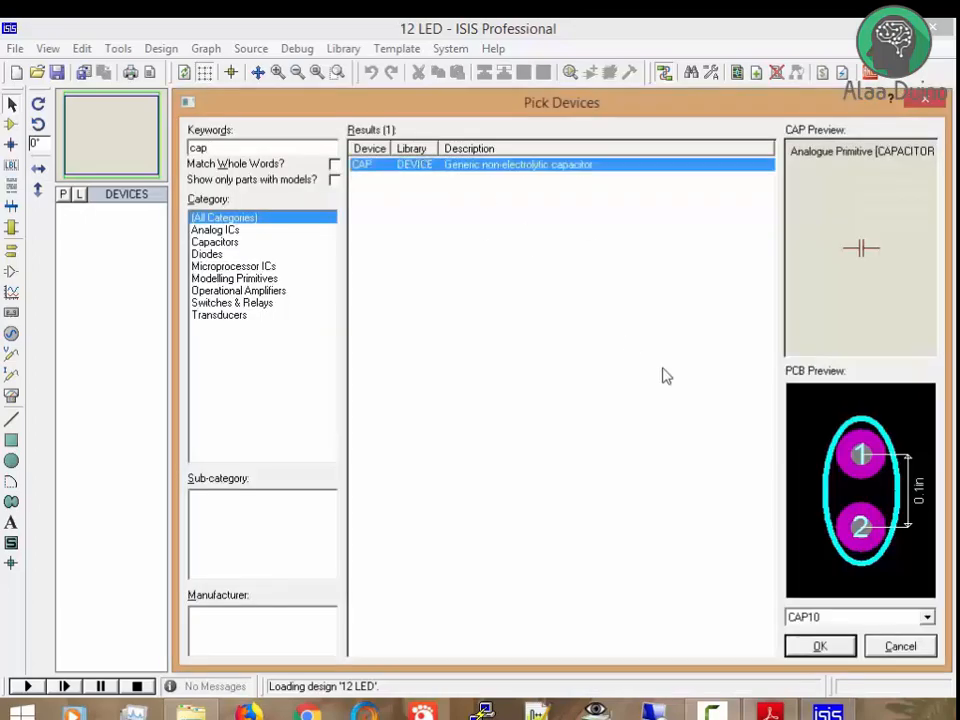
left_click(819, 647)
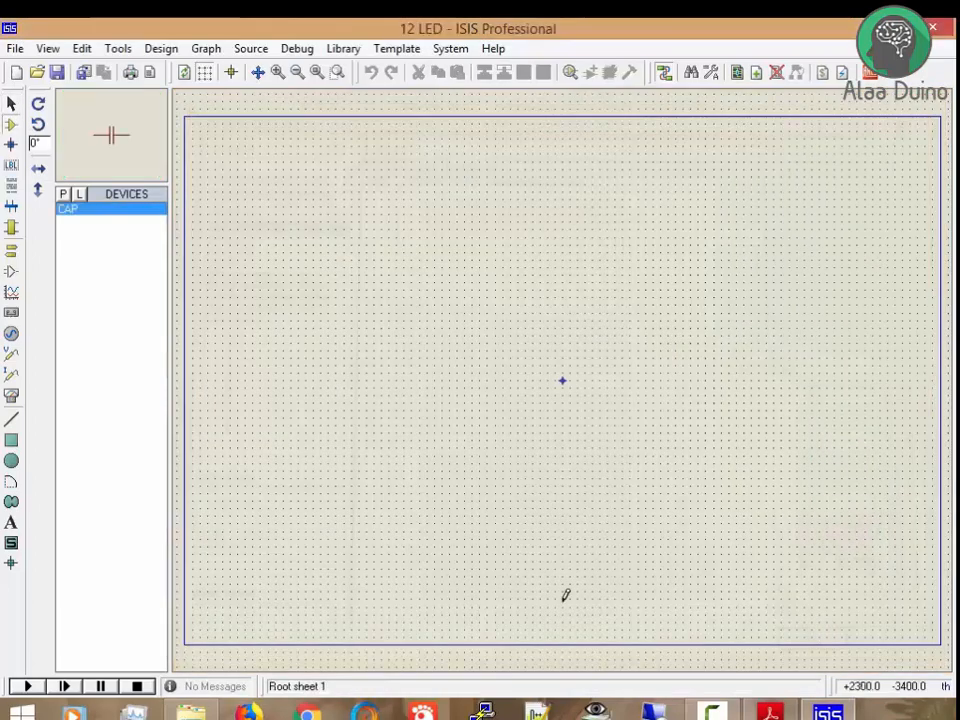
Find the 1N4001 silicon rectifier from the DIODE library and add it to the device list
left_click(62, 196)
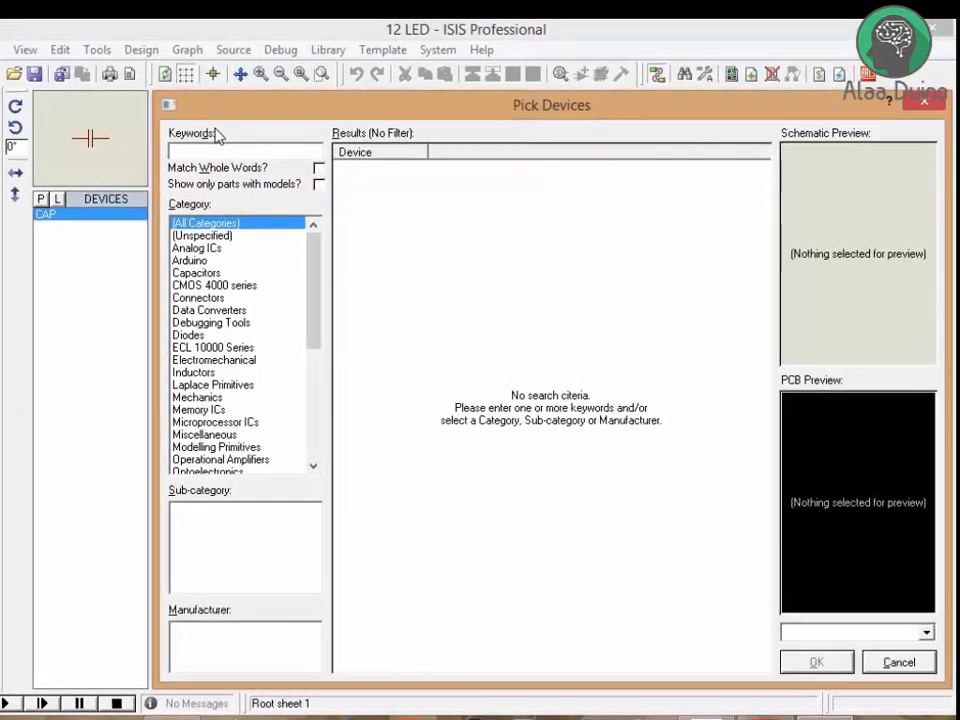
type("1N")
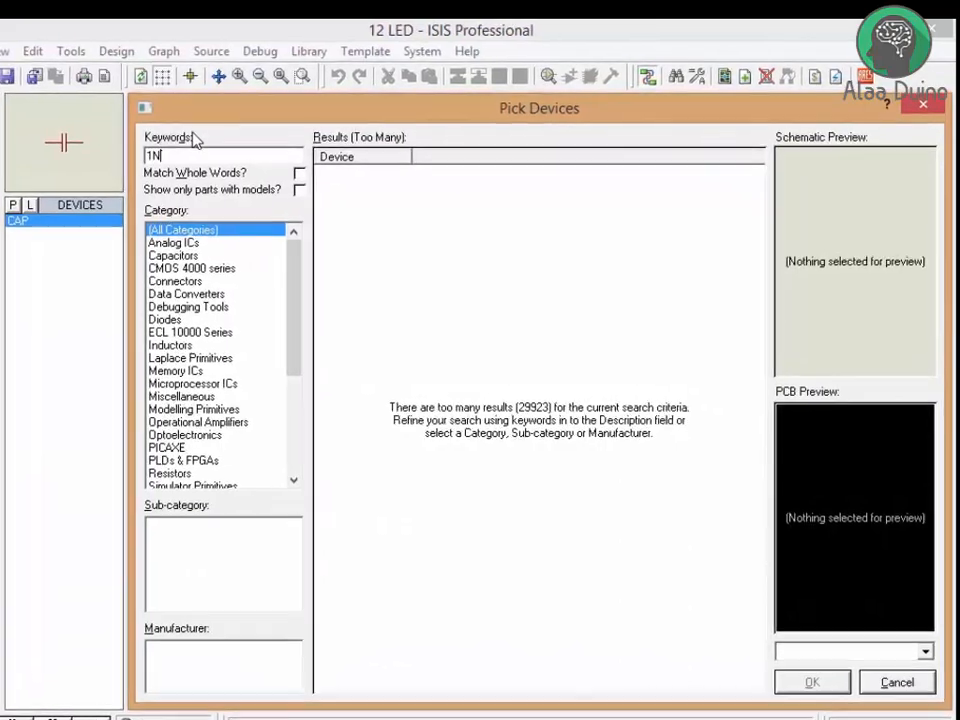
type("40")
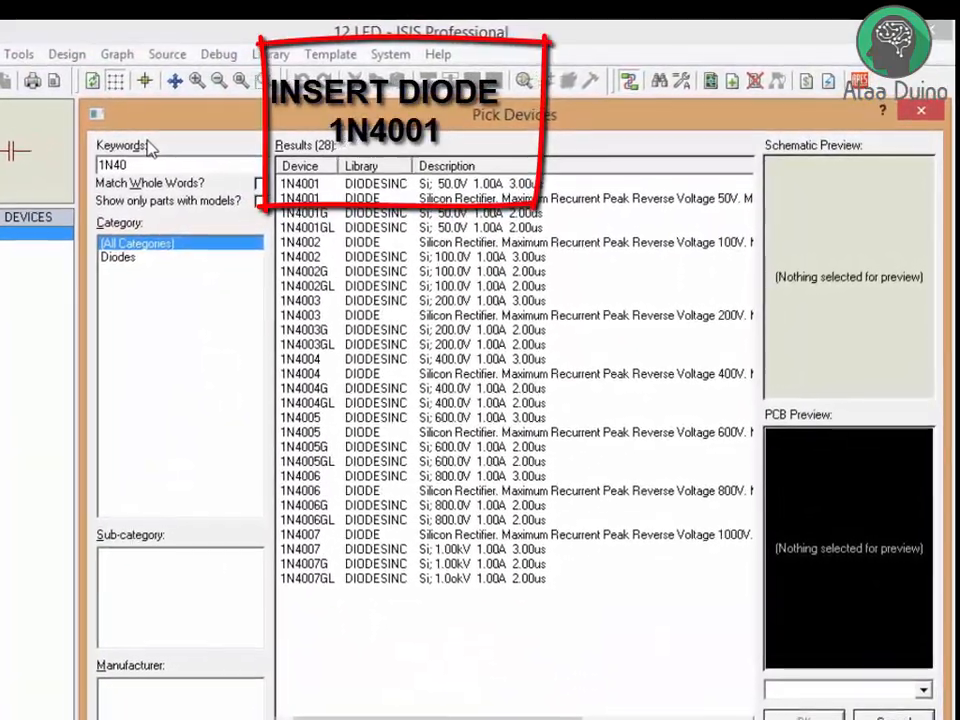
type("01")
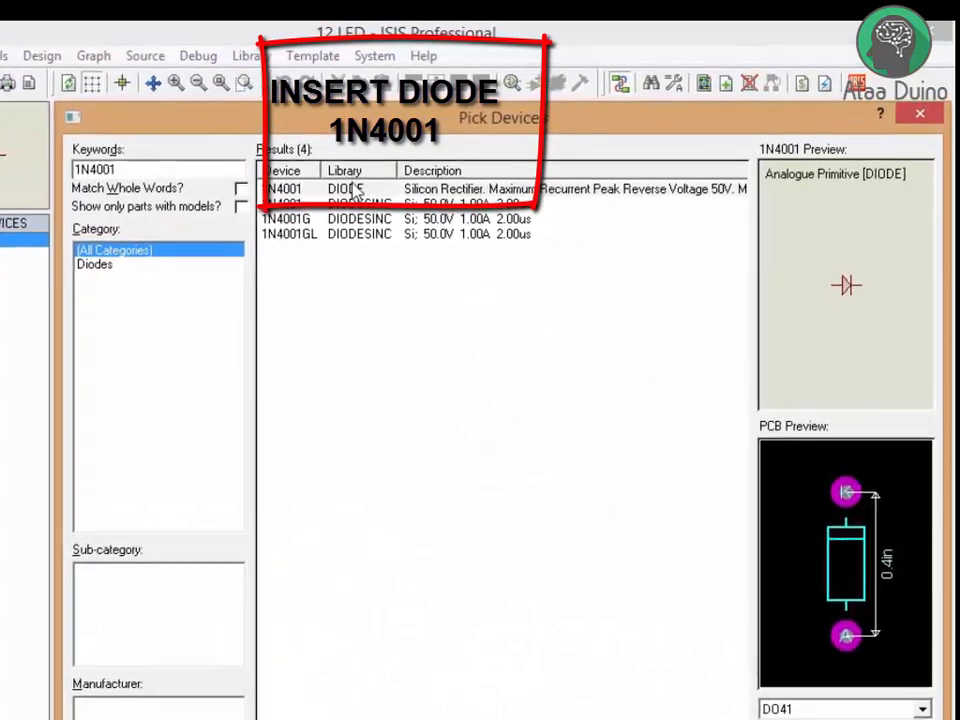
left_click(355, 190)
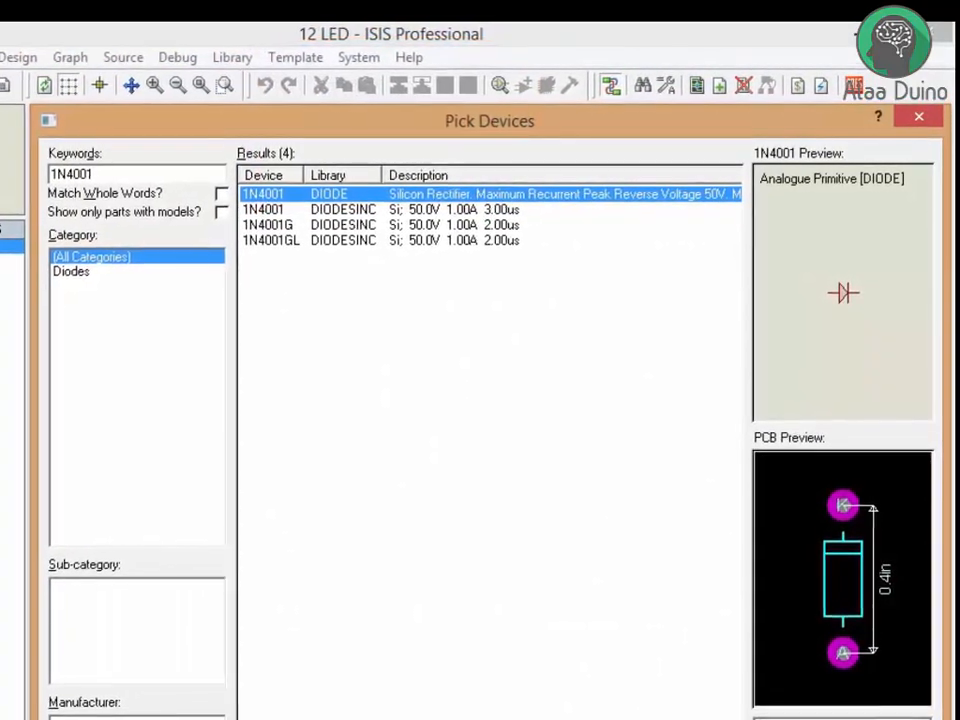
left_click(808, 718)
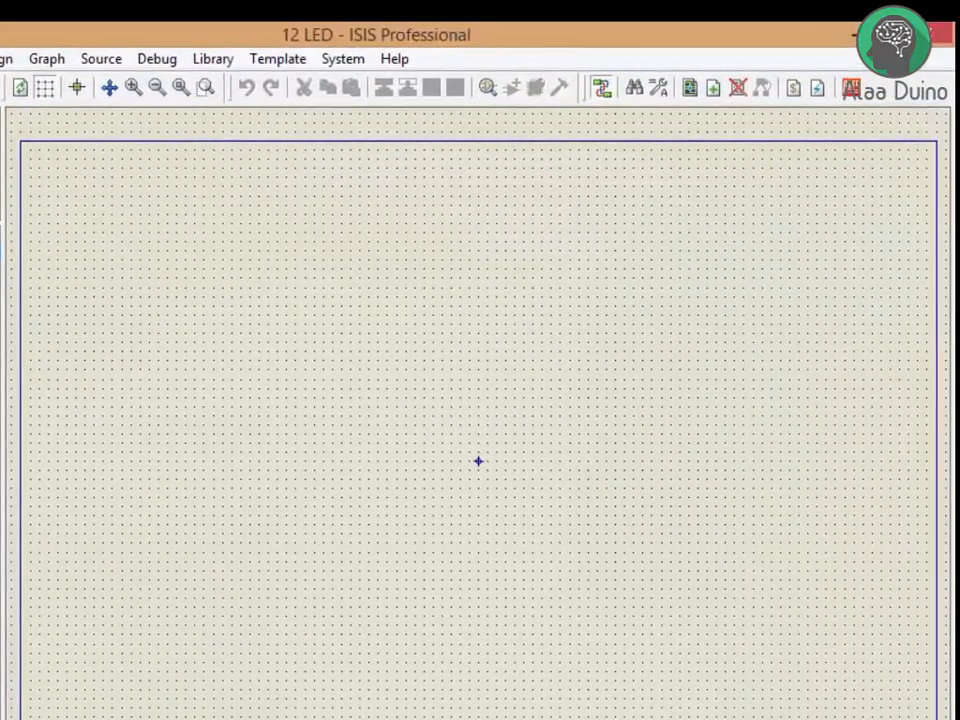
Search for 7805 and add the 5V 1A regulator from the ANALOG library to the device list
left_click(1, 232)
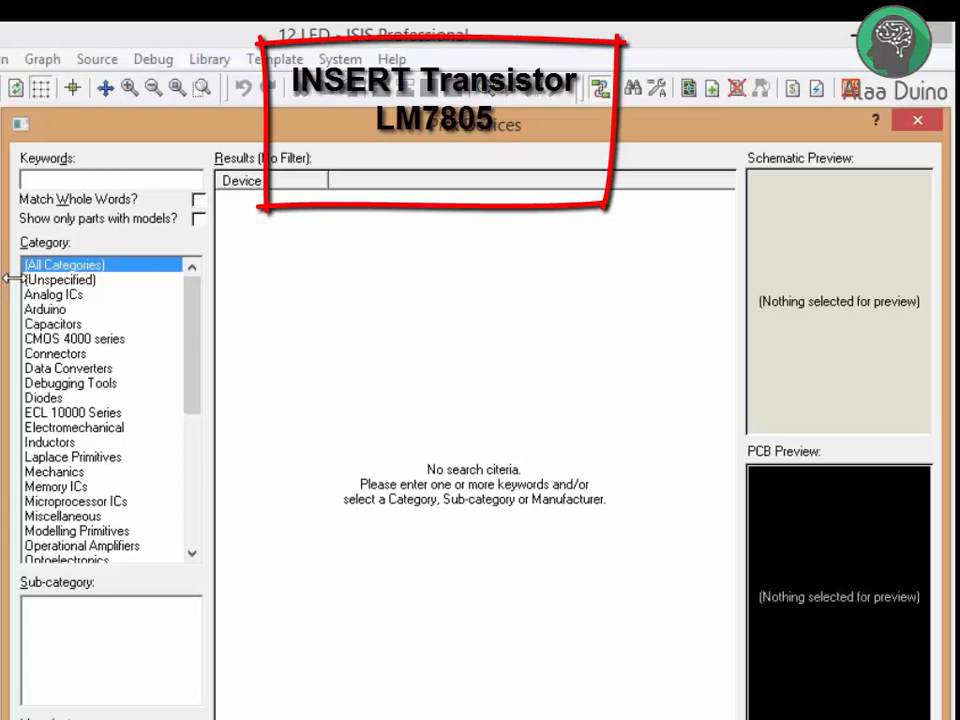
type("7805")
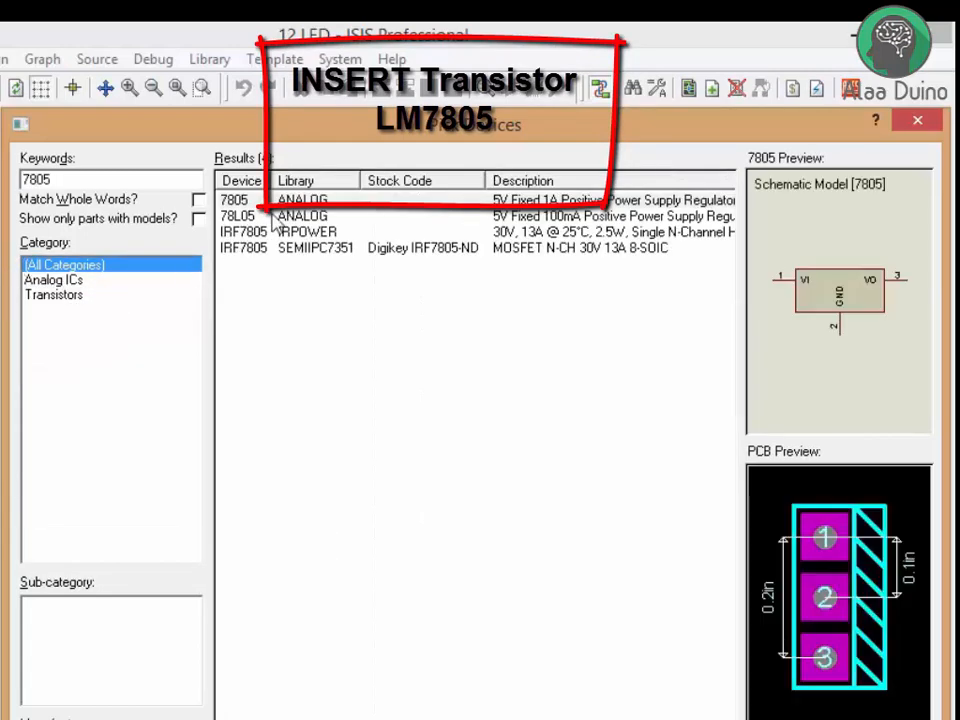
left_click(268, 202)
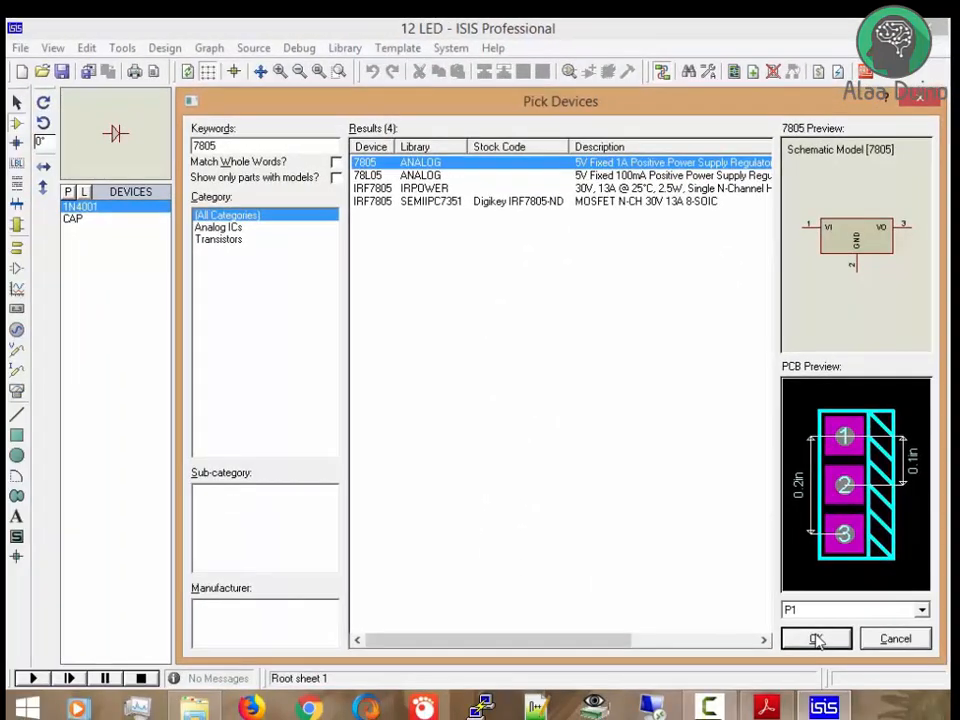
left_click(812, 663)
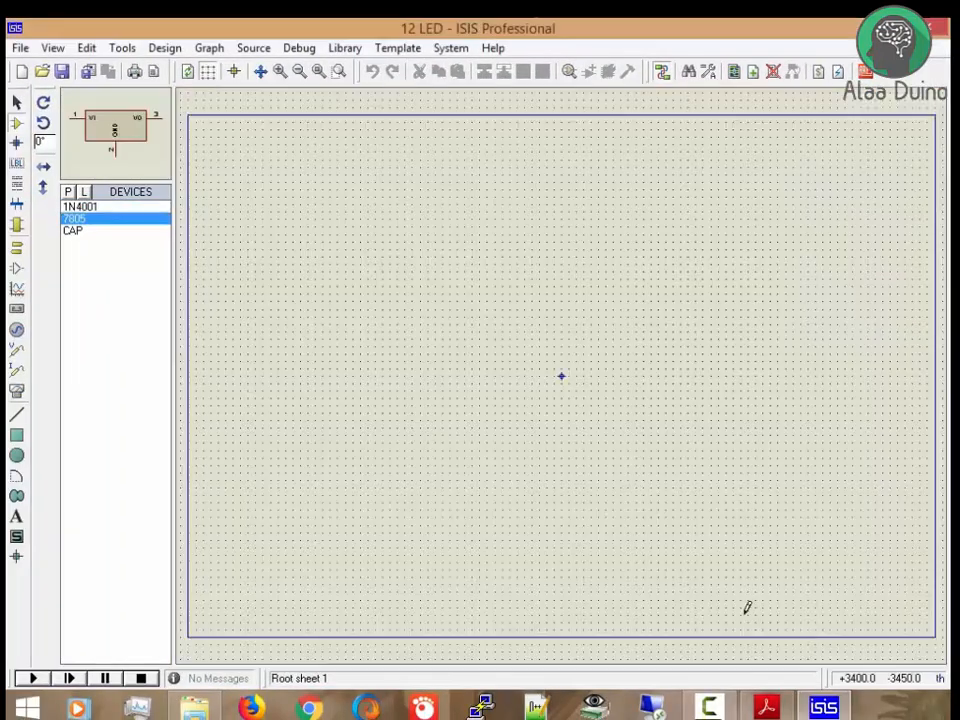
Place one 7805 regulator in the lower-left part of the schematic sheet
left_click(100, 207)
left_click(103, 219)
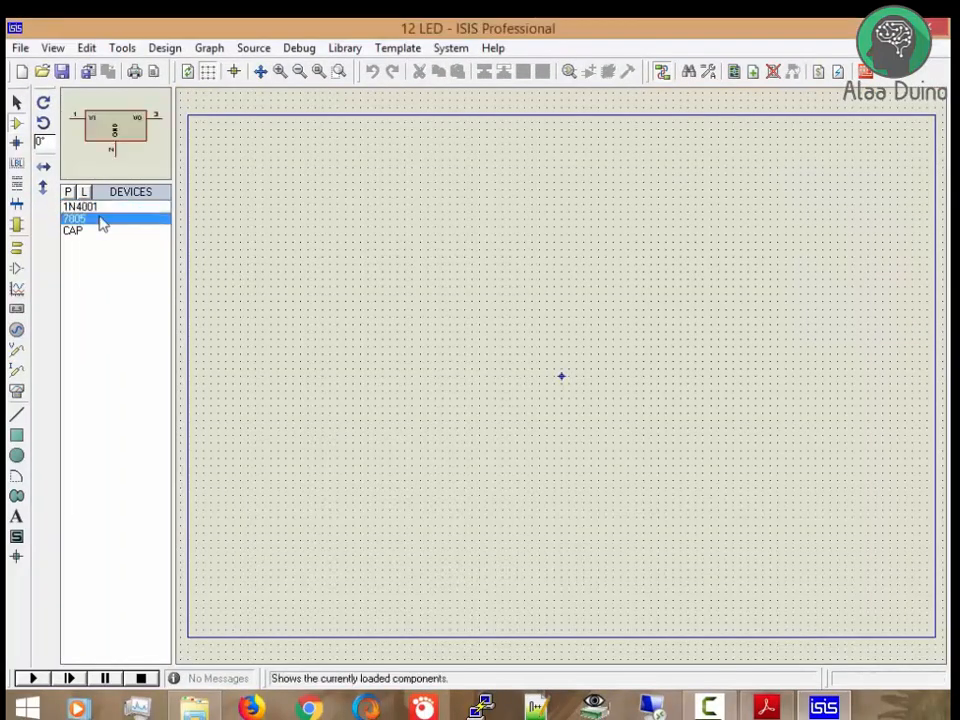
left_click(510, 372)
left_click(337, 457)
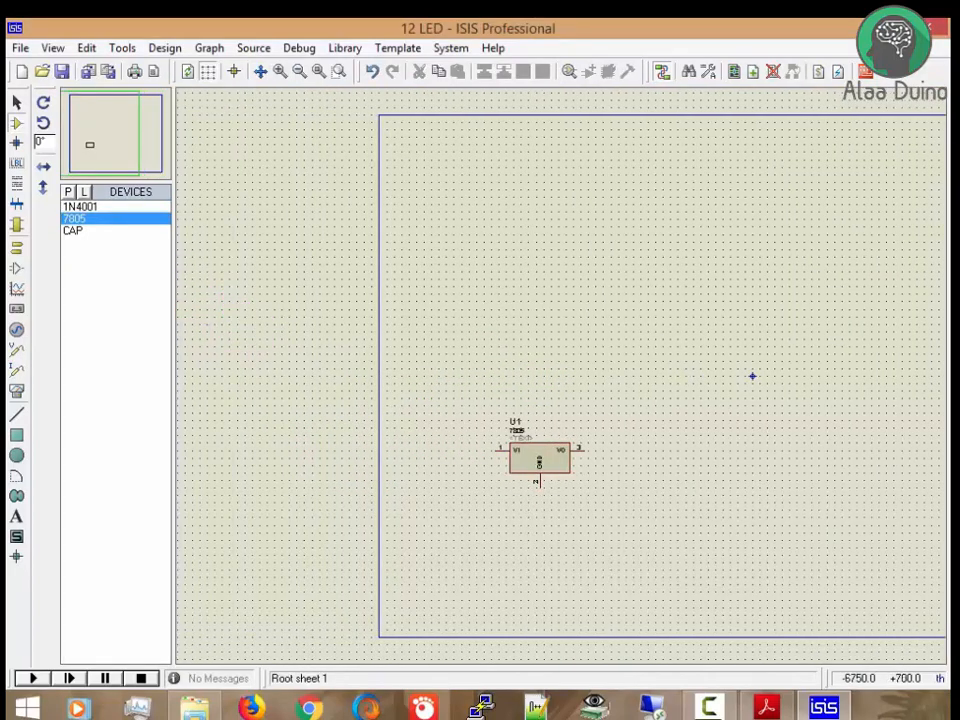
Place two CAP capacitors rotated to -90°, one below each side of the 7805 regulator
left_click(81, 232)
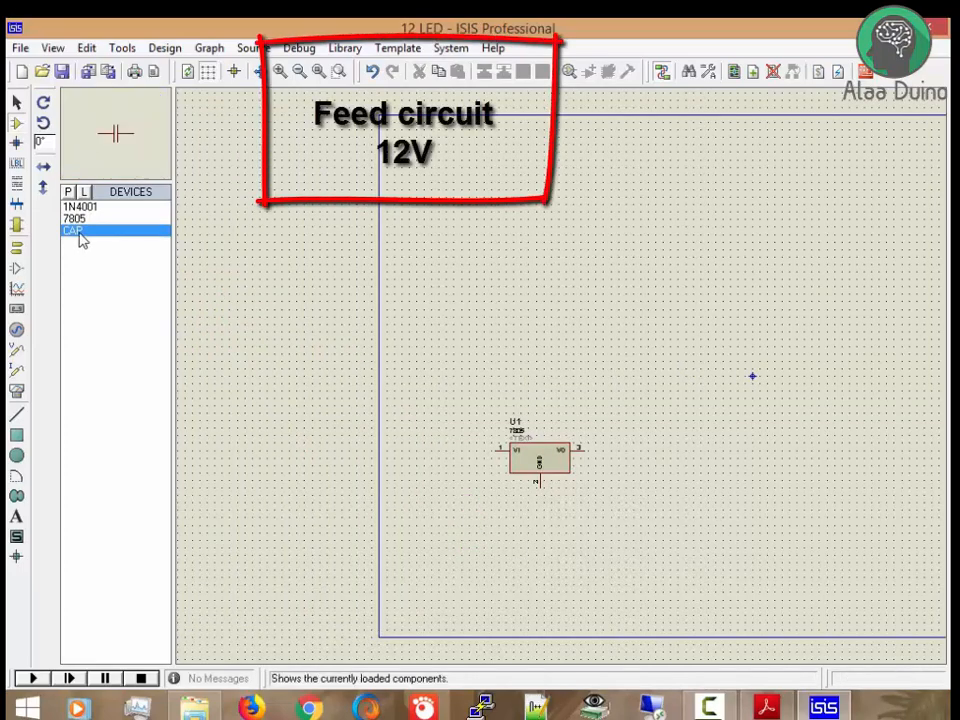
left_click(43, 122)
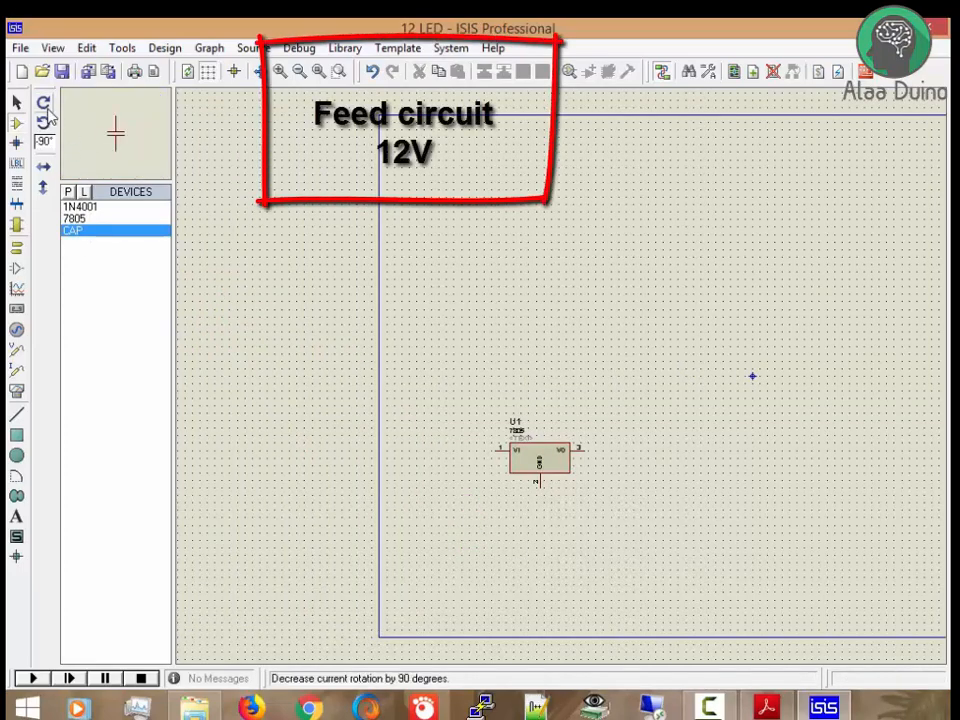
left_click(488, 517)
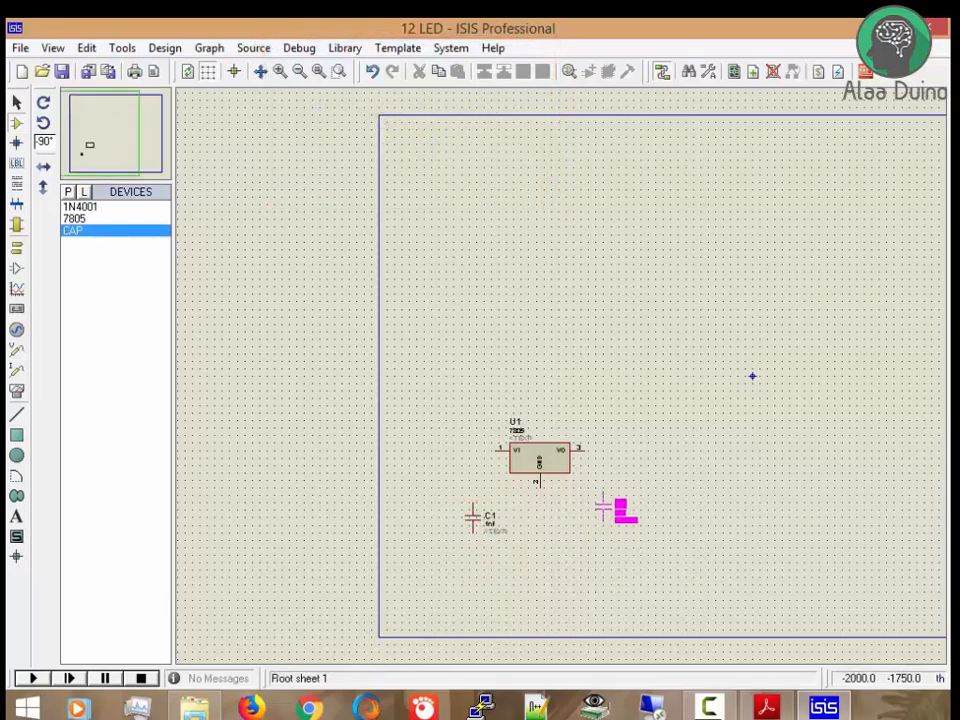
left_click(604, 515)
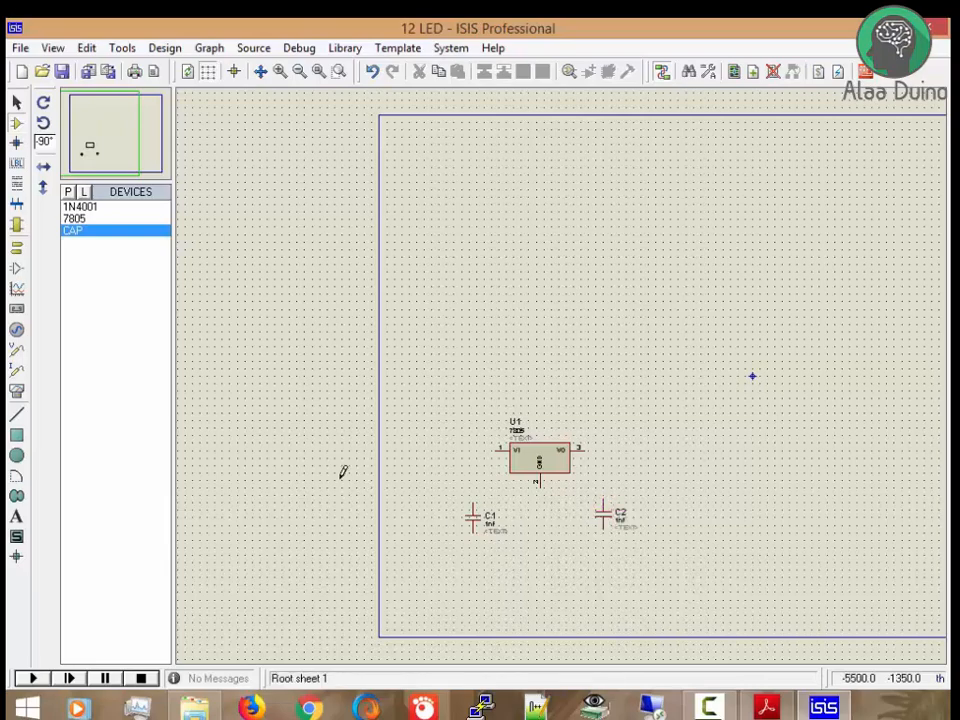
Search the libraries for "bat" and add the single-cell battery CELL to the device list
left_click(67, 192)
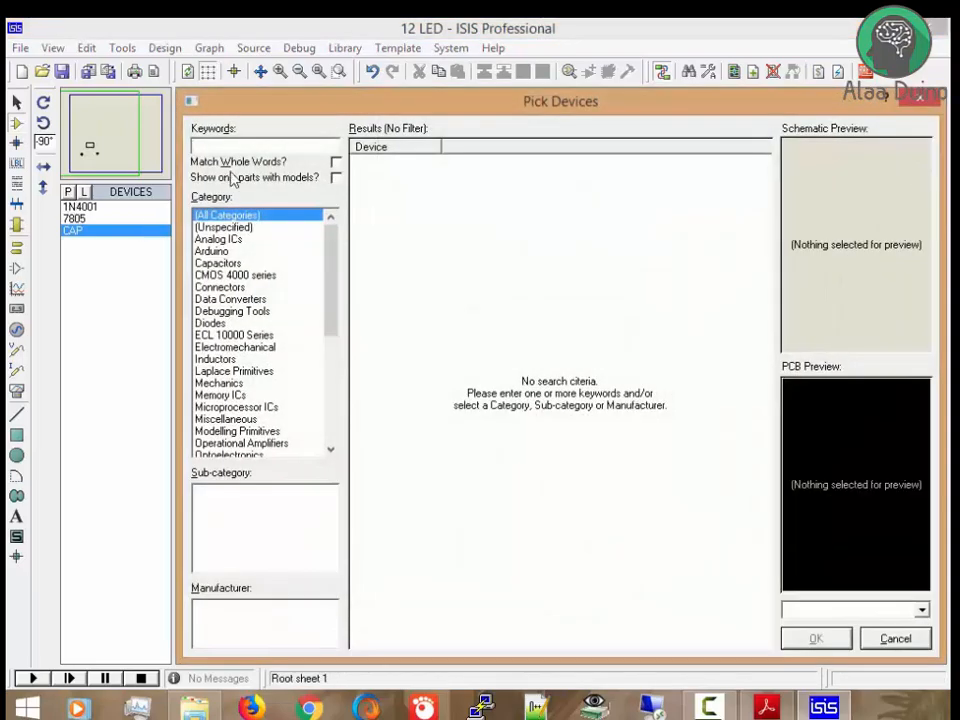
type("b")
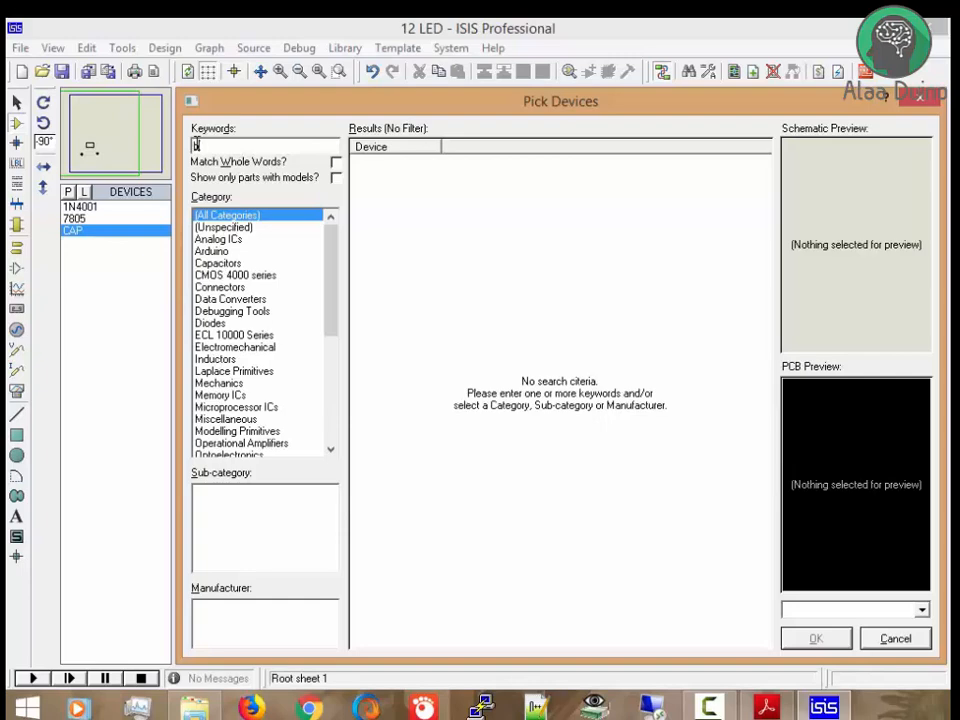
type("at")
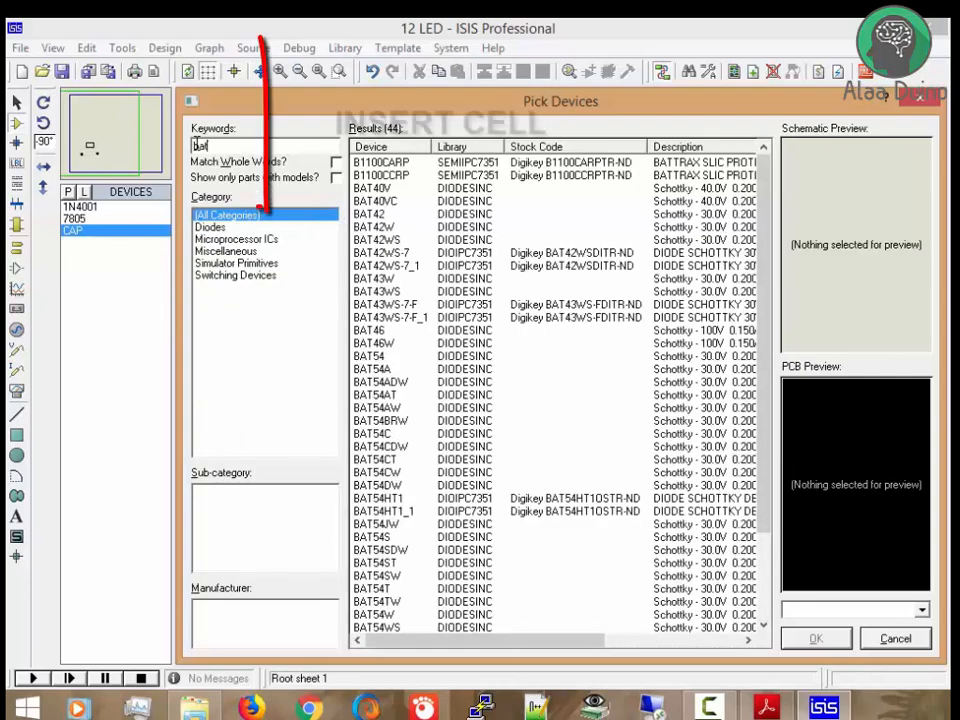
scroll(460, 560, "down", 3)
left_click(455, 590)
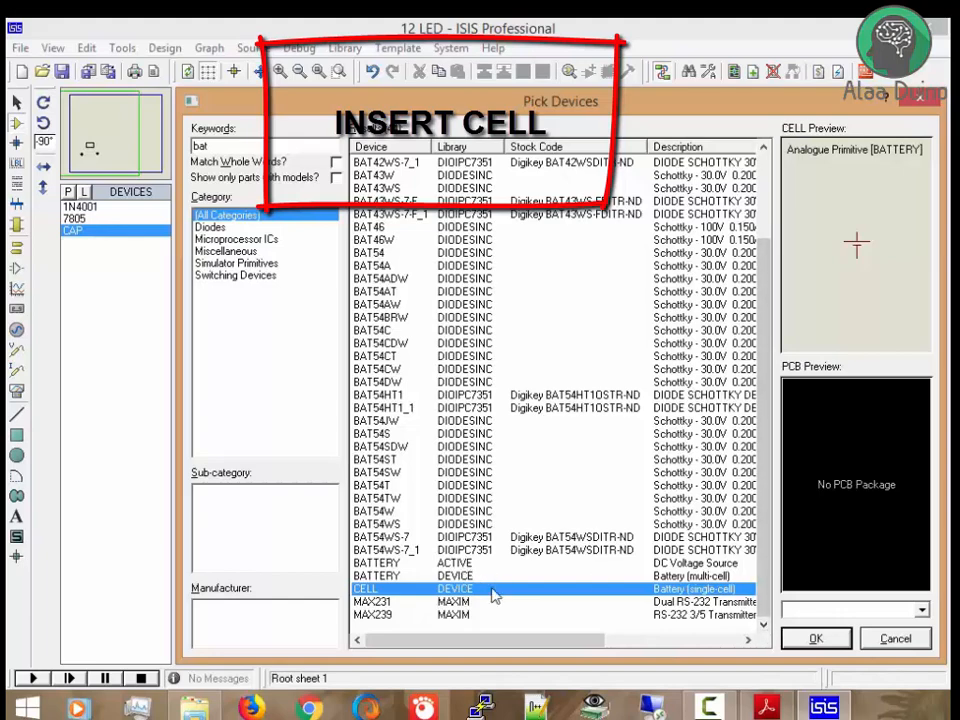
double_click(493, 592)
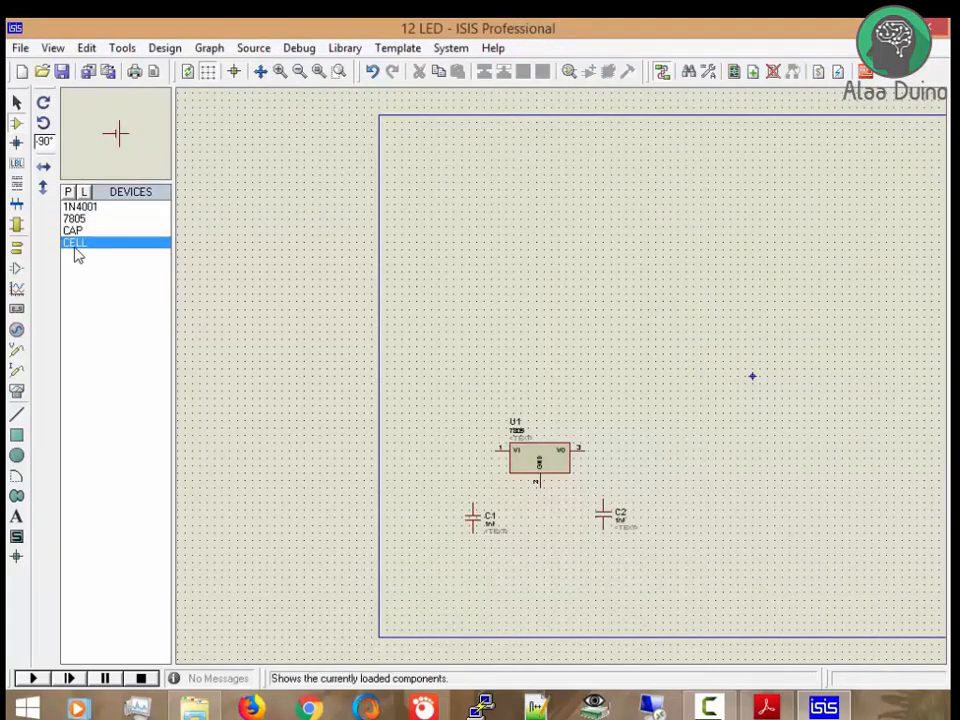
Place a CELL battery rotated to -180° just left of capacitor C1
left_click(430, 476)
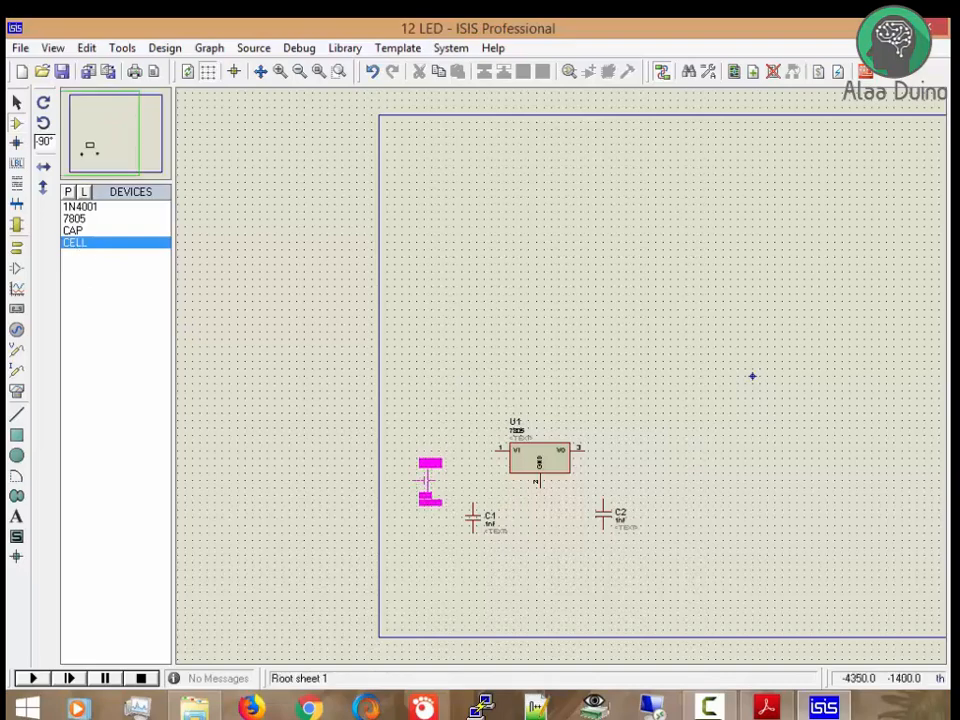
right_click(428, 480)
left_click(82, 231)
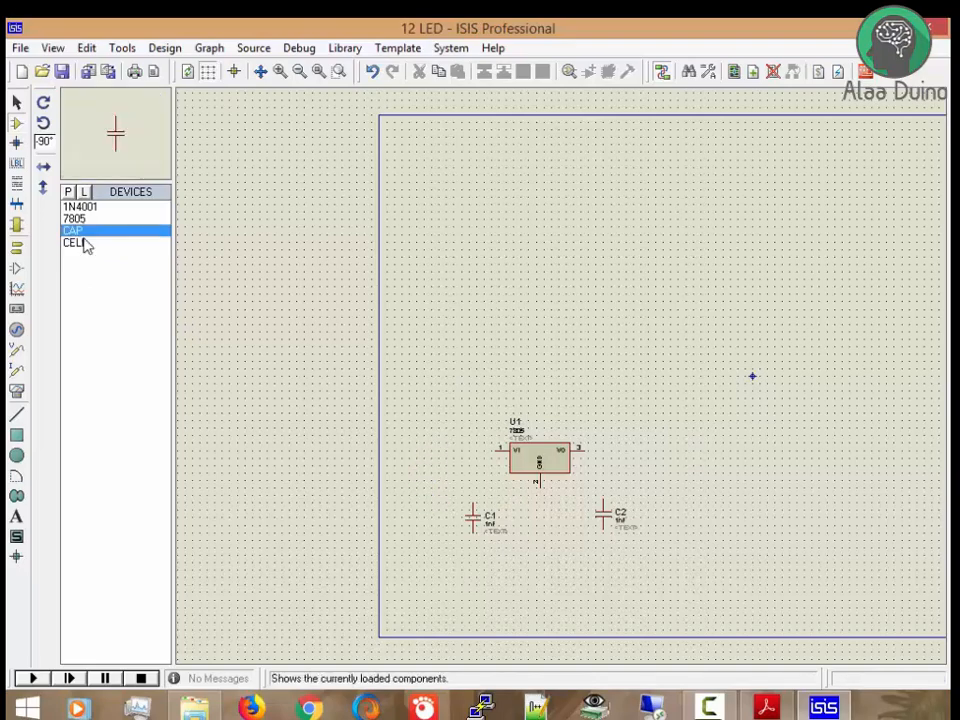
left_click(84, 243)
left_click(46, 113)
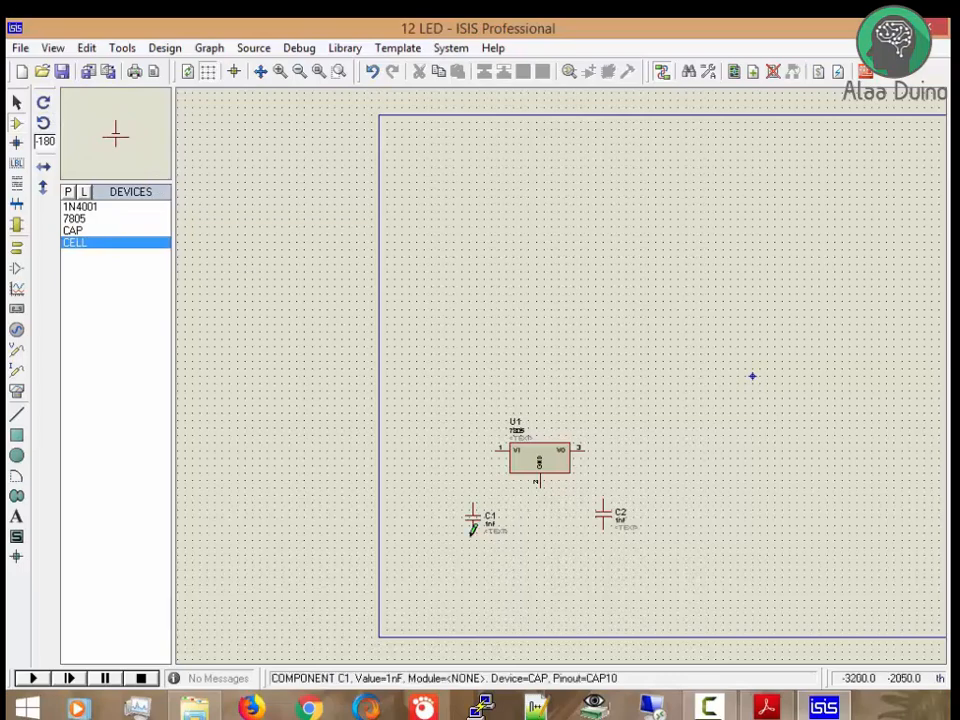
left_click(424, 500)
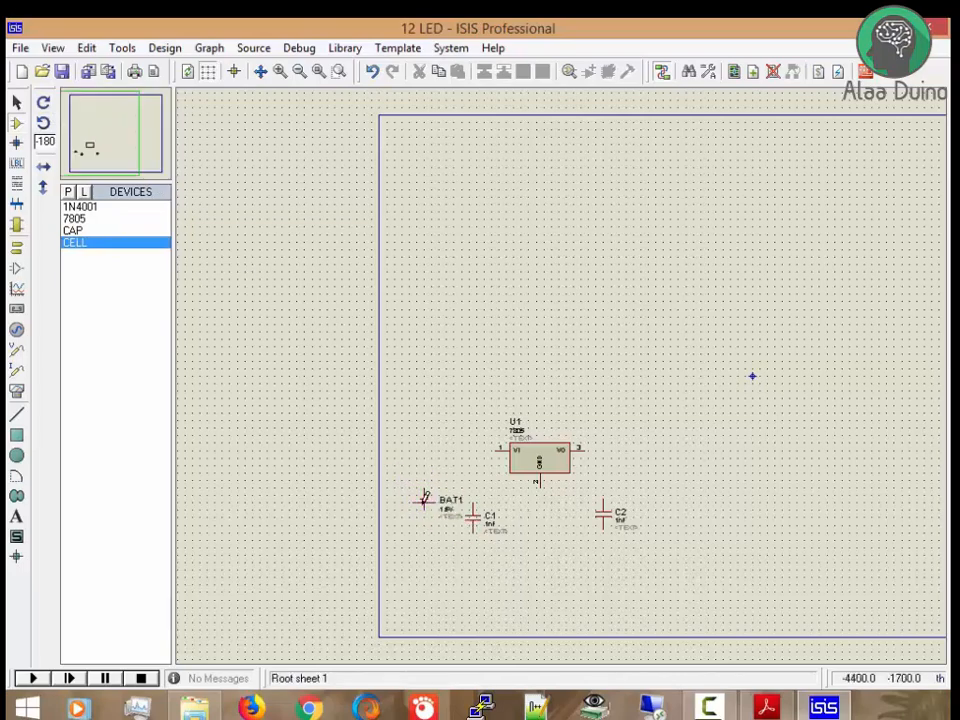
Place two GROUND terminals, one below battery BAT1 and one below the 7805's GND pin
left_click(17, 272)
left_click(17, 248)
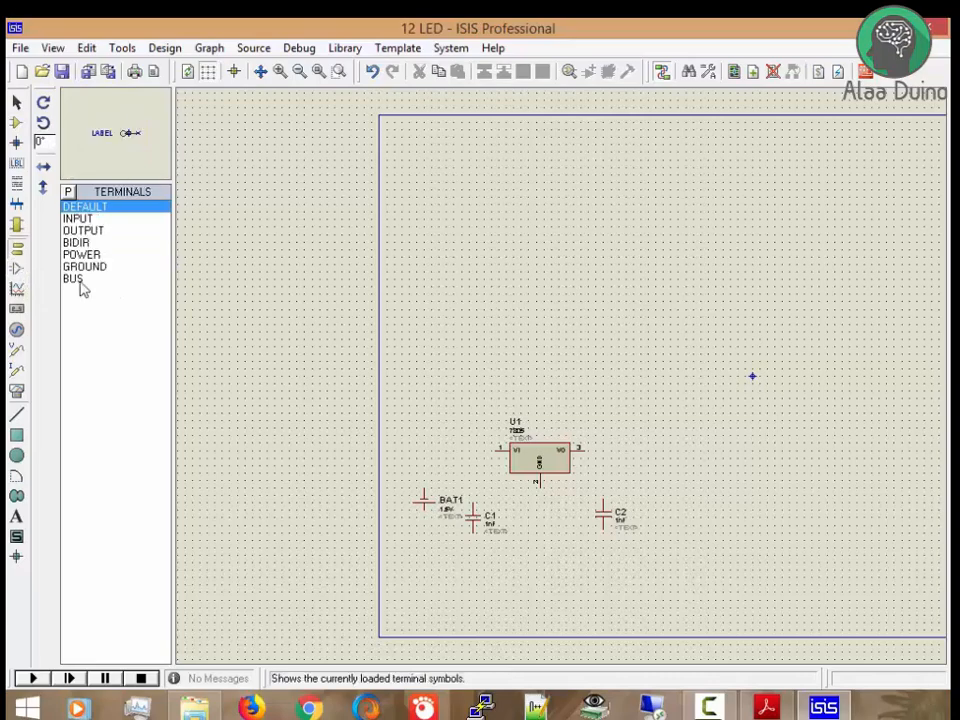
left_click(79, 283)
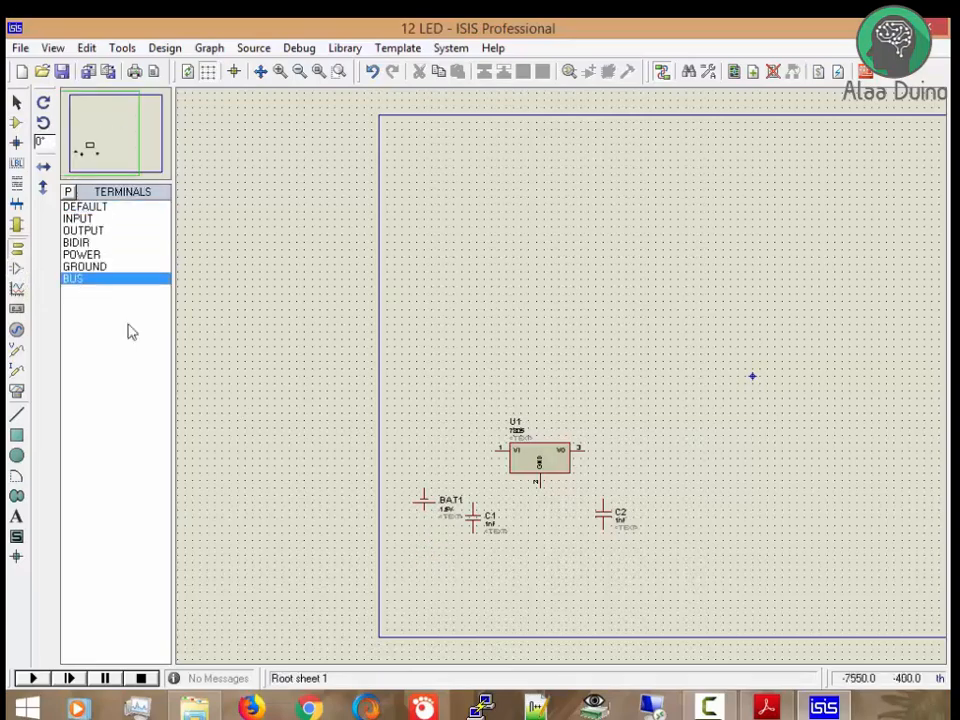
left_click(97, 266)
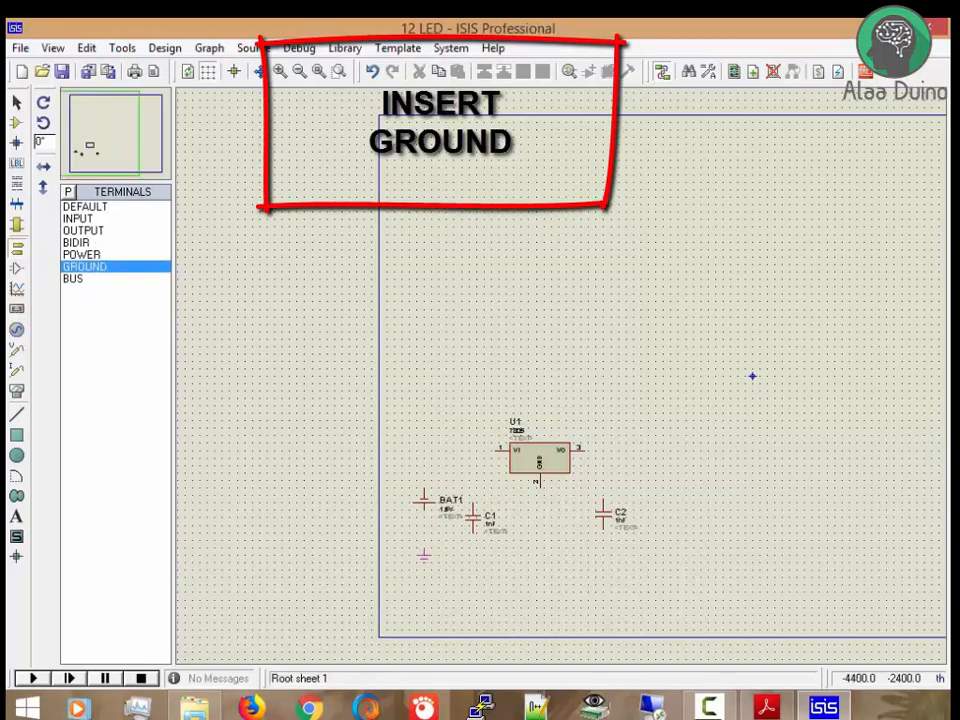
left_click(424, 549)
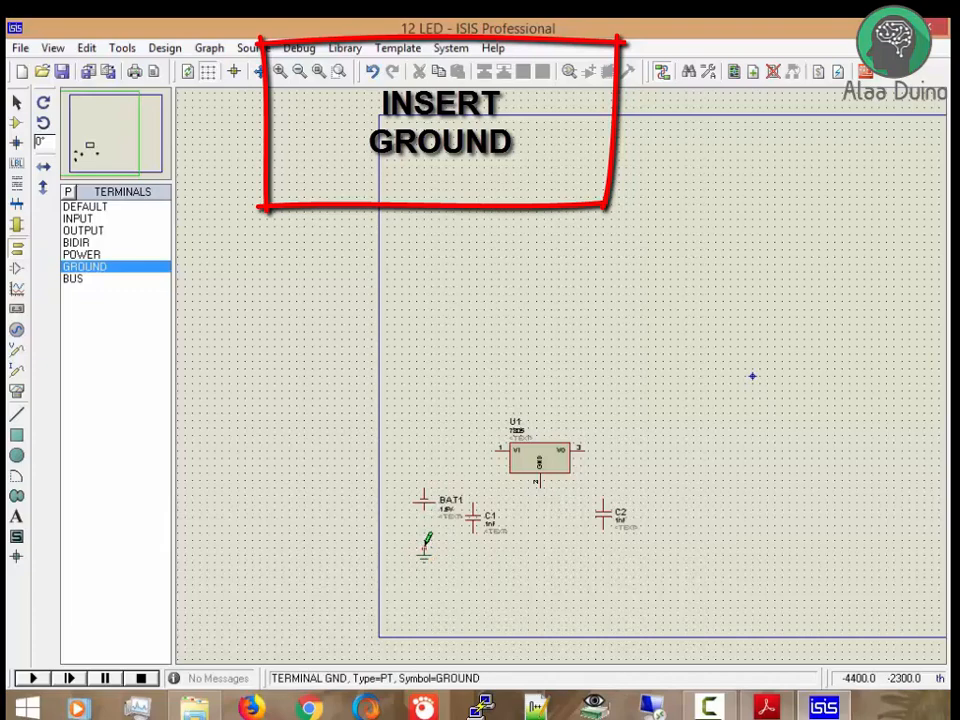
left_click(552, 530)
left_click(540, 539)
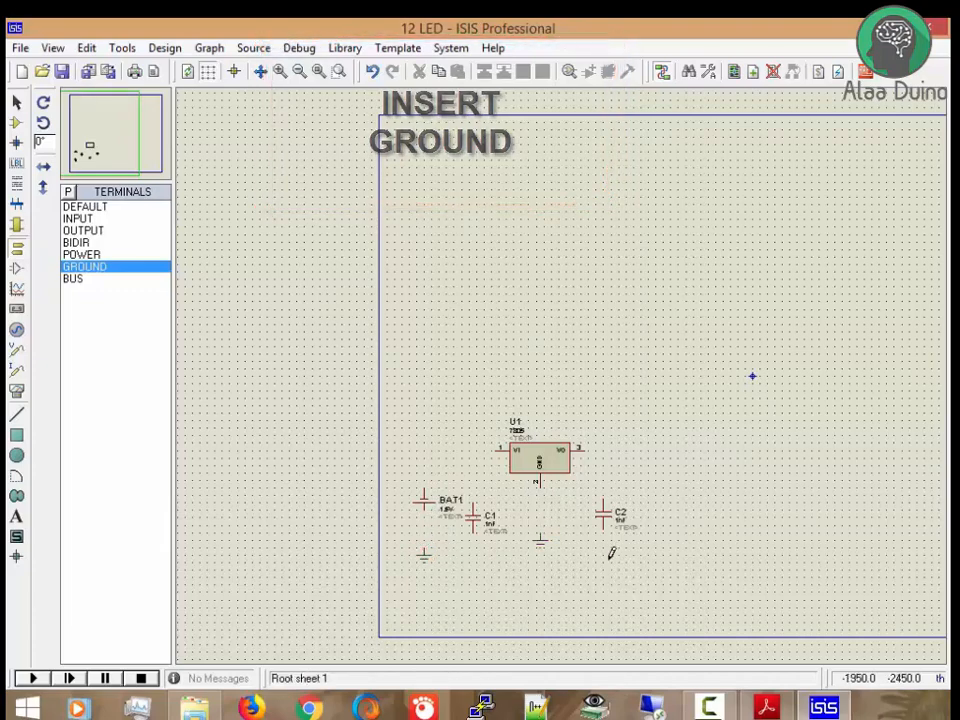
Place GROUND terminals below capacitors C2 and C1, and wire BAT1's lower pin to the ground beneath it
left_click(603, 562)
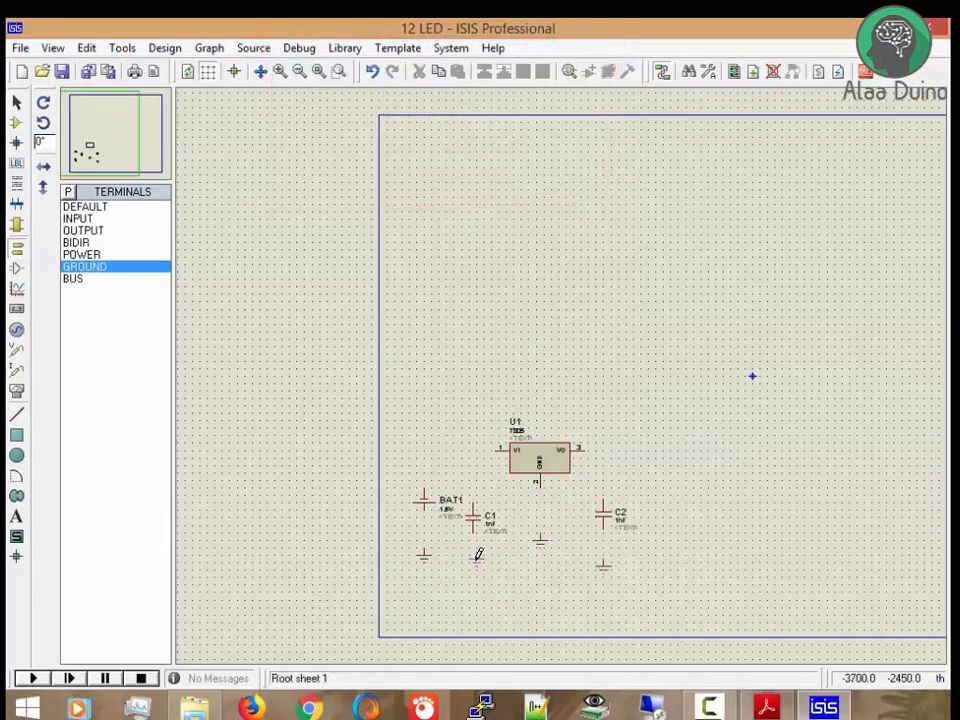
left_click(473, 558)
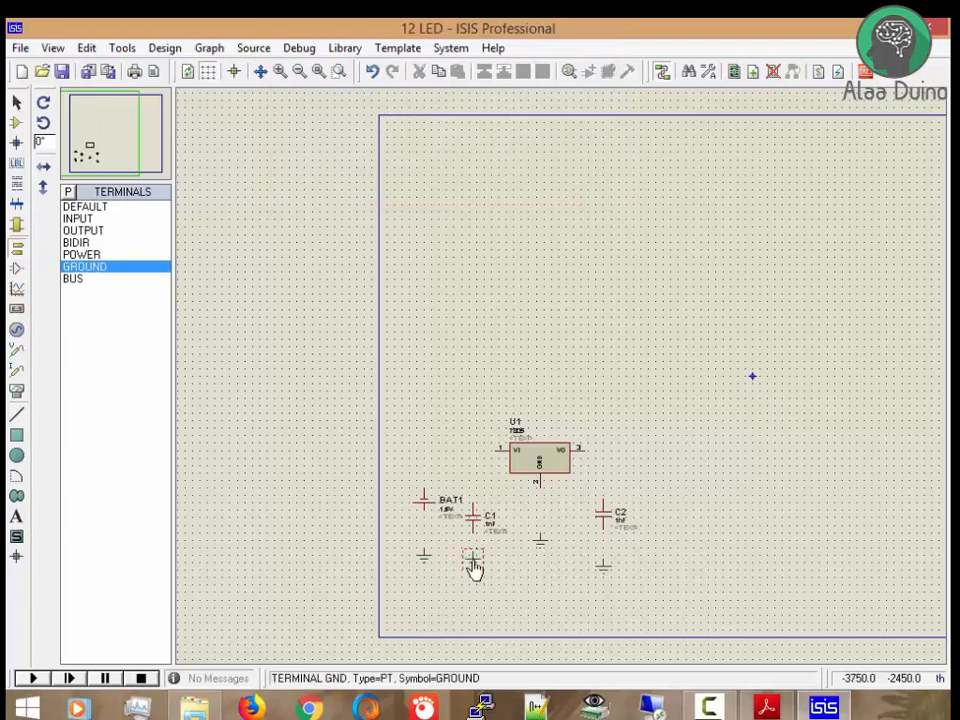
left_click(424, 548)
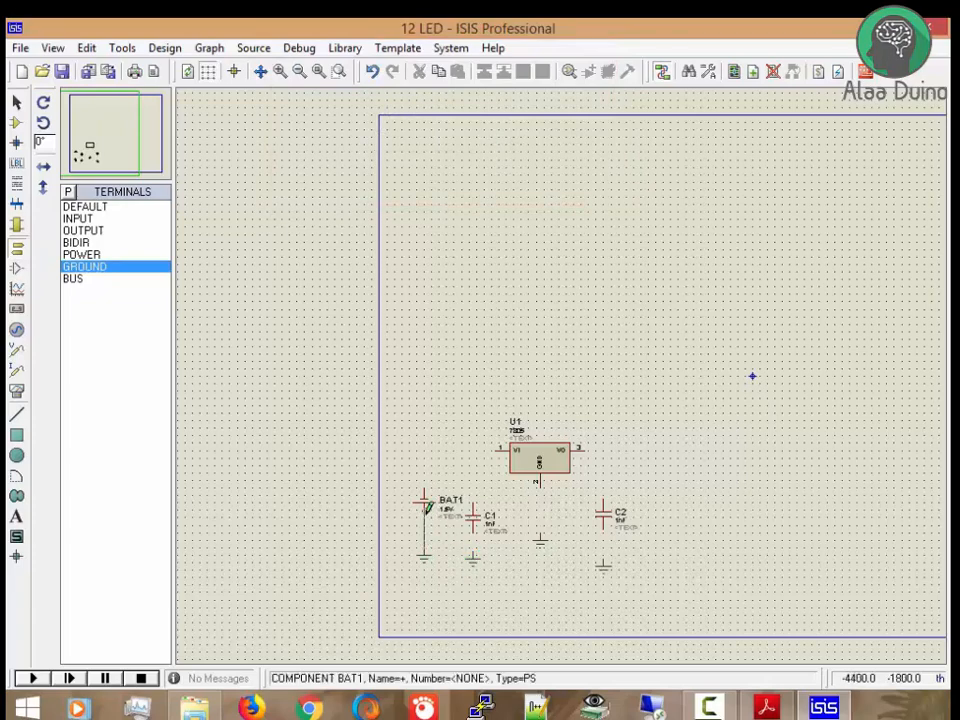
left_click(424, 512)
Wire BAT1's upper pin to the 7805's VI pin and connect C1's upper pin to that wire
left_click(424, 490)
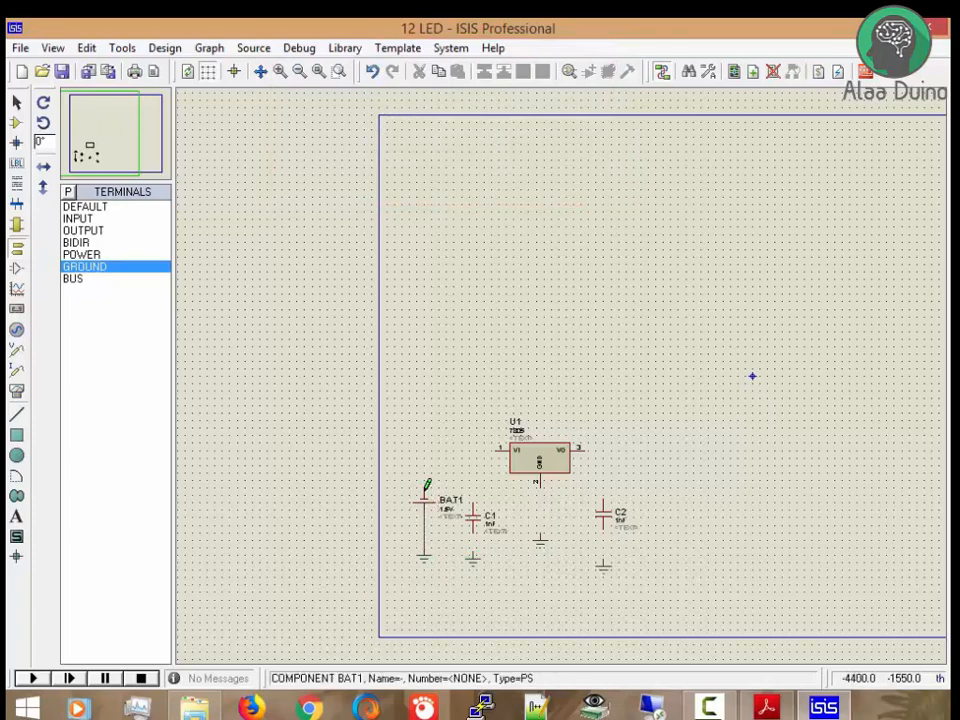
left_click(500, 448)
left_click(474, 501)
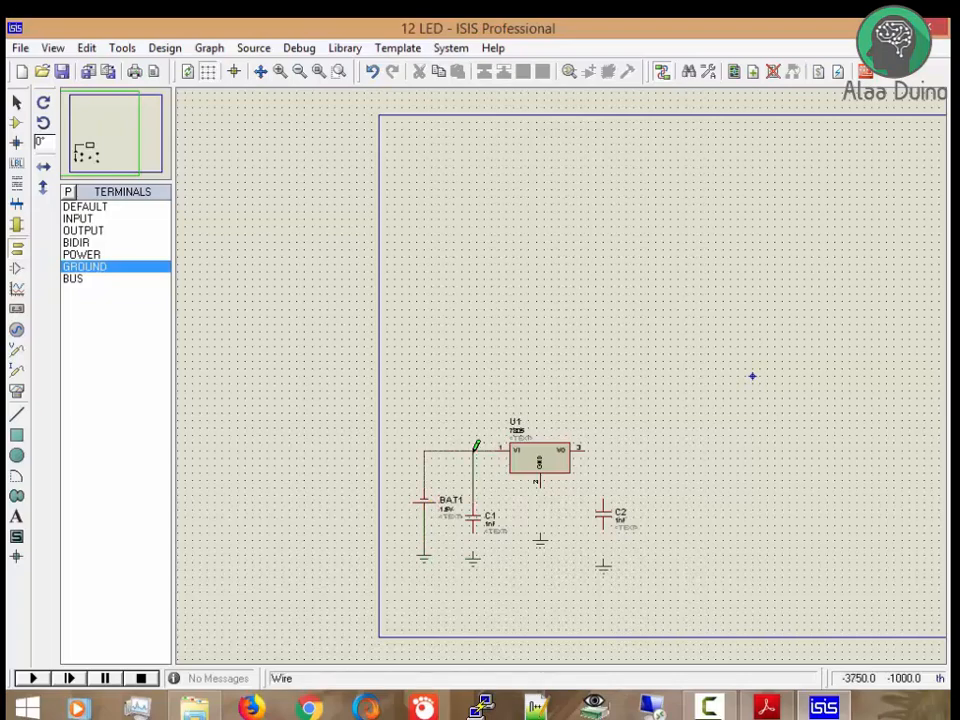
Wire C1's lower pin and the 7805's GND pin to the ground terminals directly below them
scroll(502, 548, "up", 1)
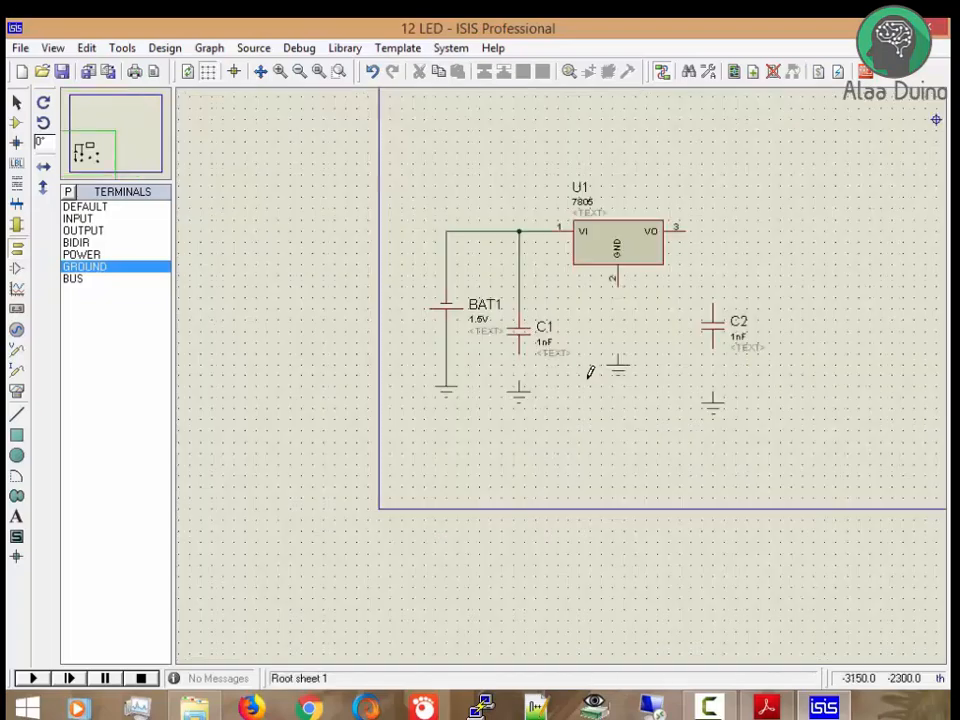
scroll(647, 242, "up", 1)
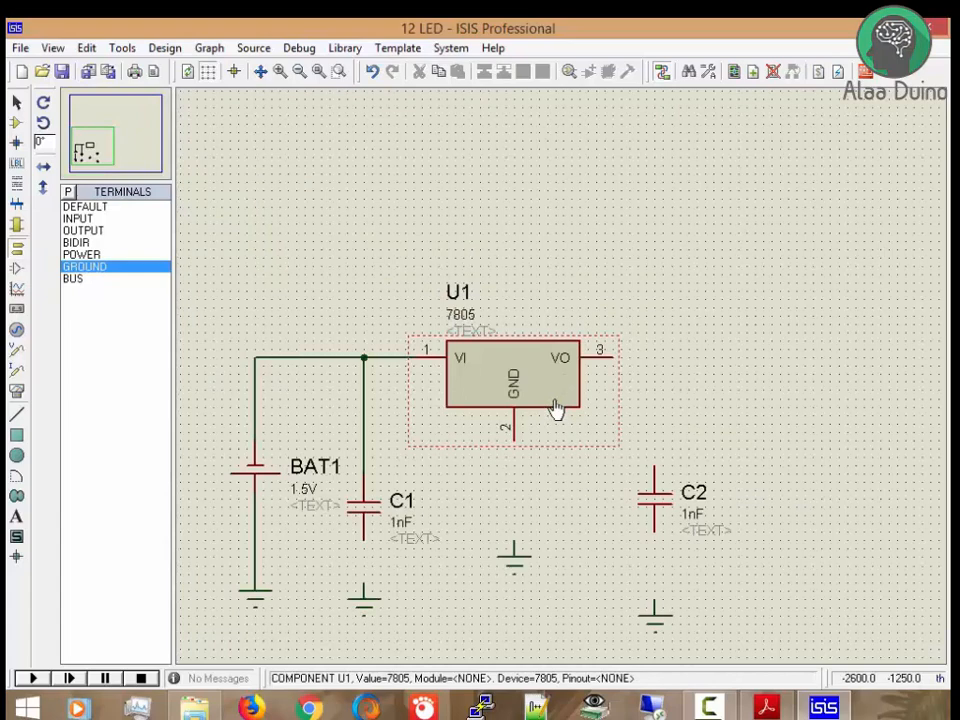
left_click(364, 535)
left_click(363, 585)
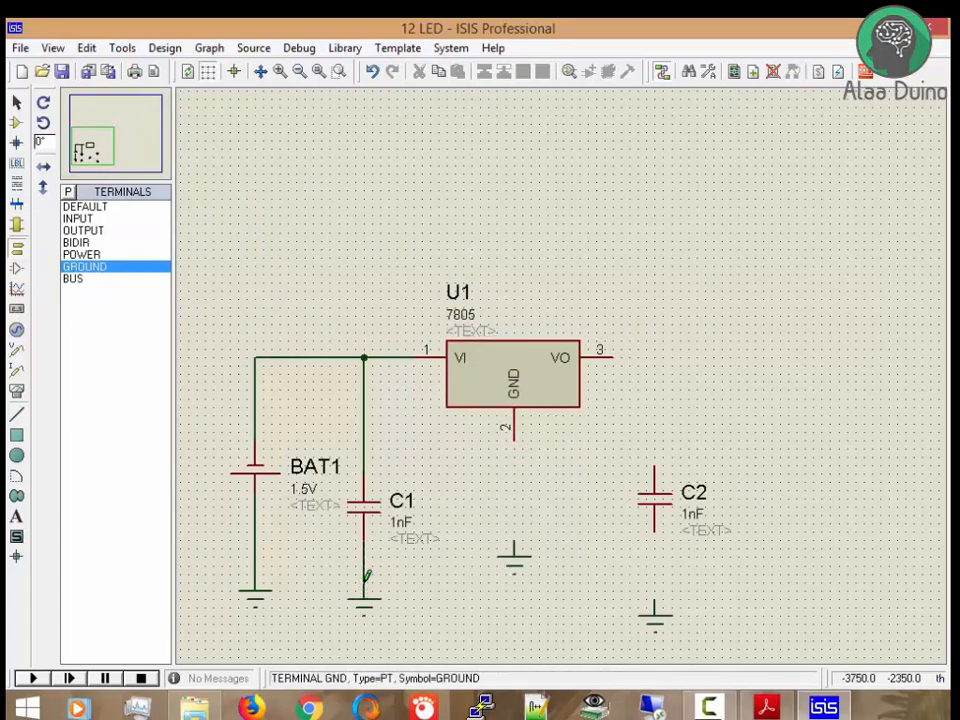
left_click(513, 548)
left_click(514, 437)
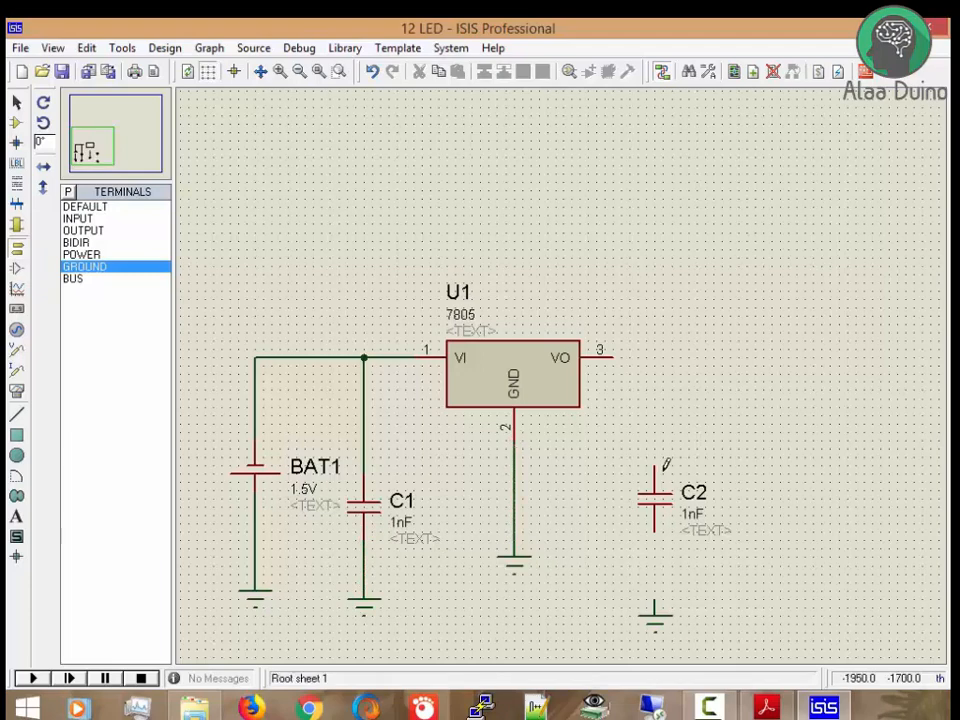
Wire C2 between the 7805's VO pin and its ground, and extend the output wire a short way past C2
left_click(655, 465)
left_click(623, 356)
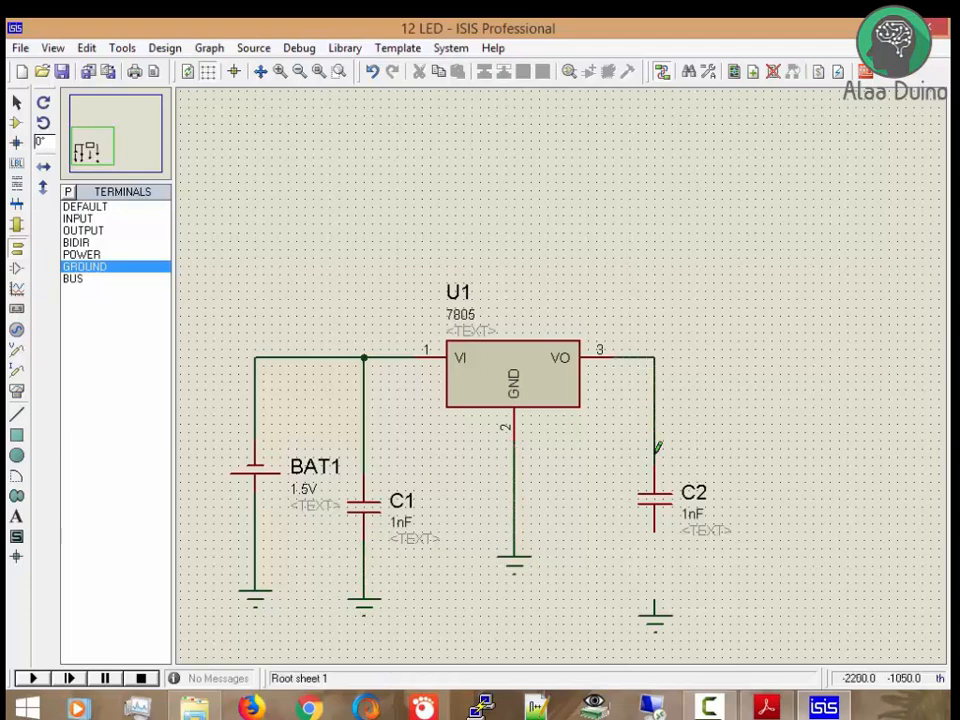
left_click(658, 585)
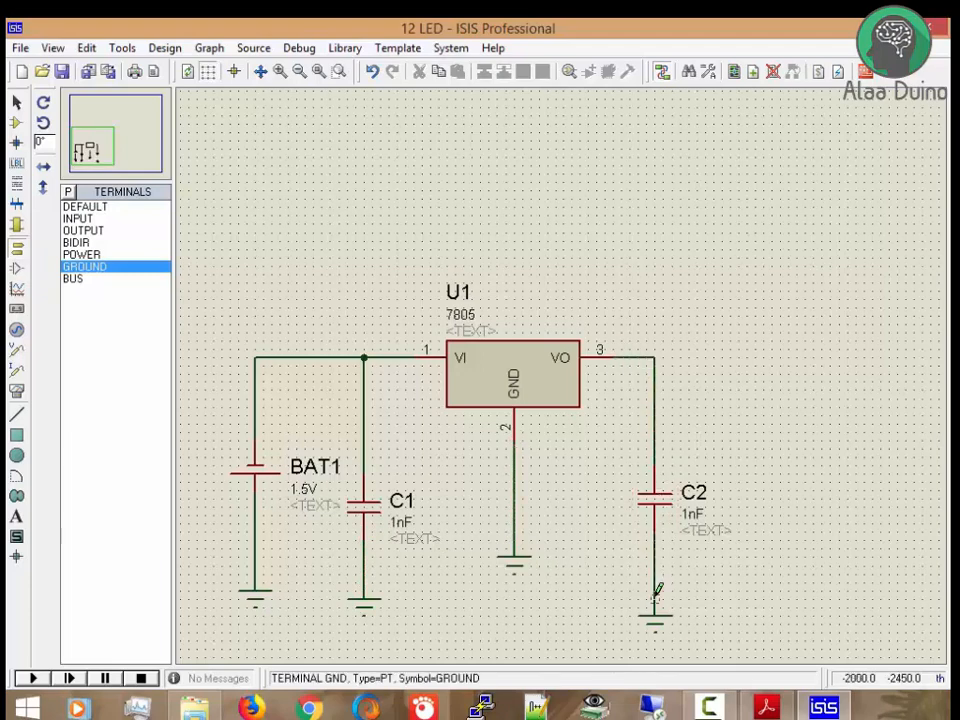
left_click(658, 592)
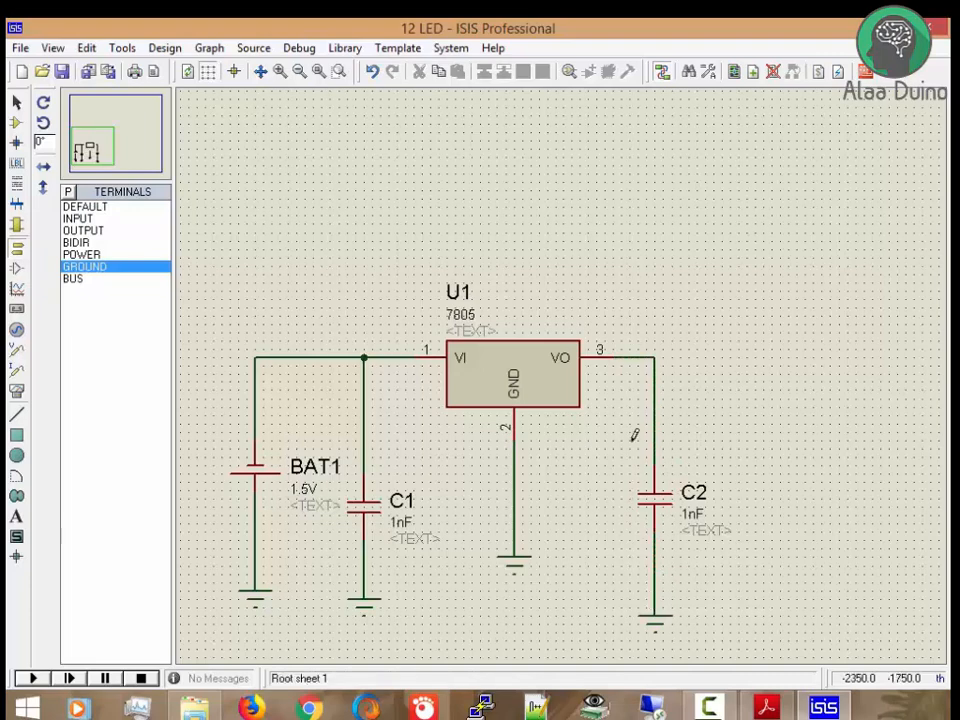
left_click(655, 357)
double_click(688, 357)
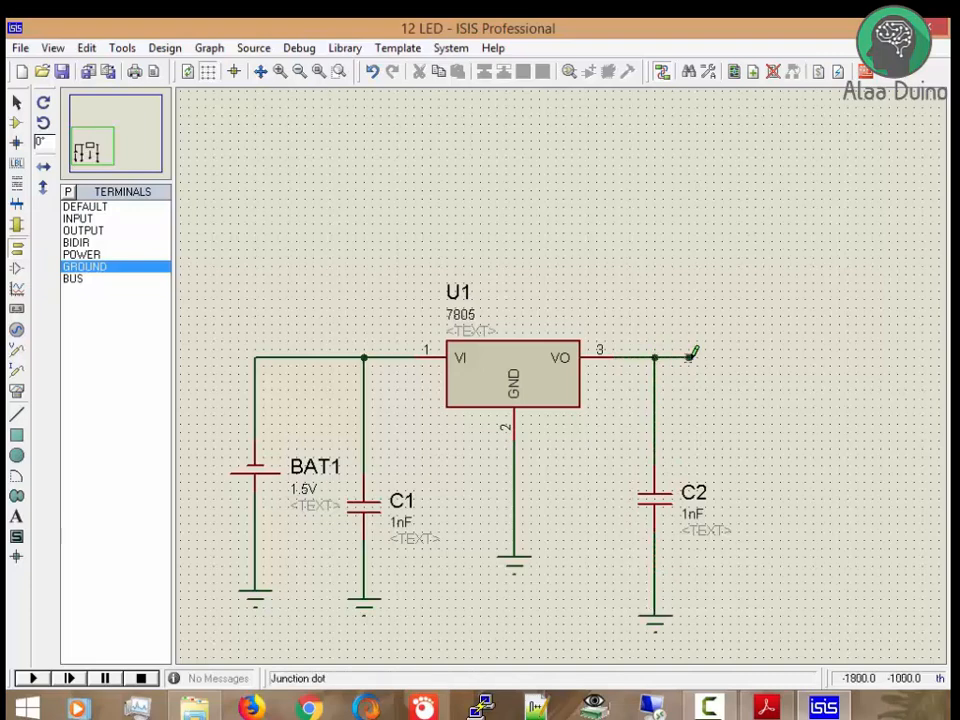
Set battery BAT1's voltage to 9V
right_click(272, 482)
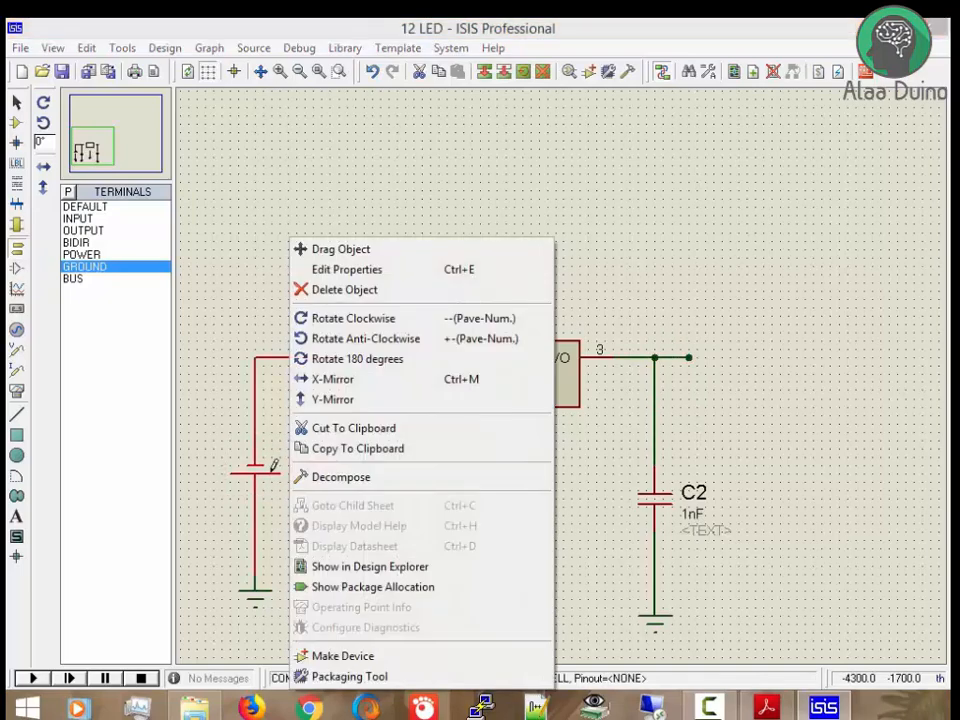
left_click(398, 270)
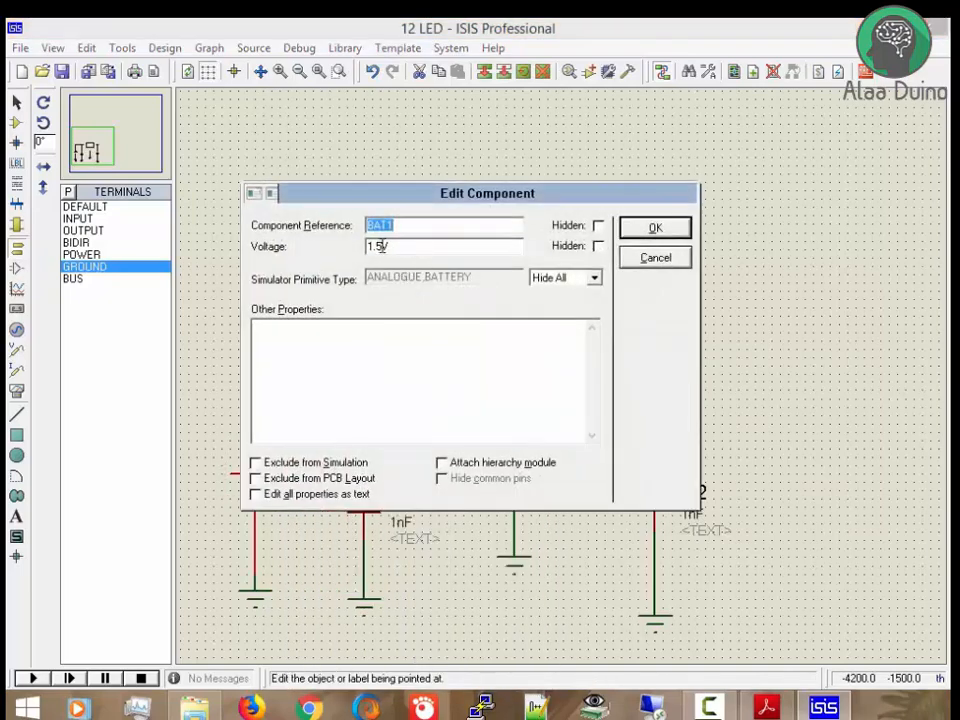
left_click_drag(381, 246, 343, 248)
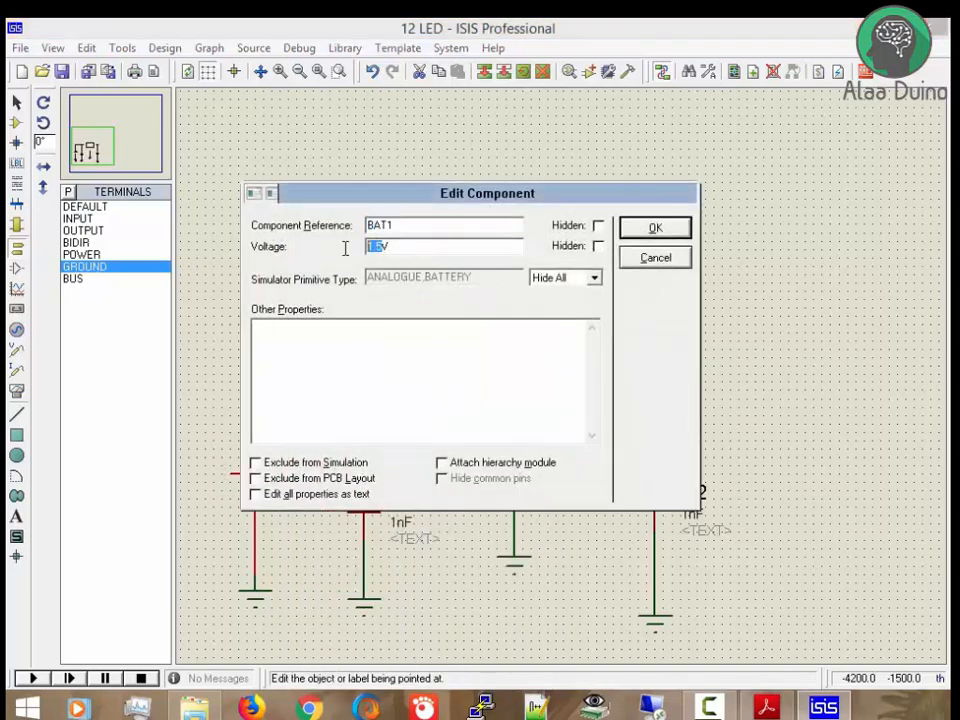
left_click(679, 226)
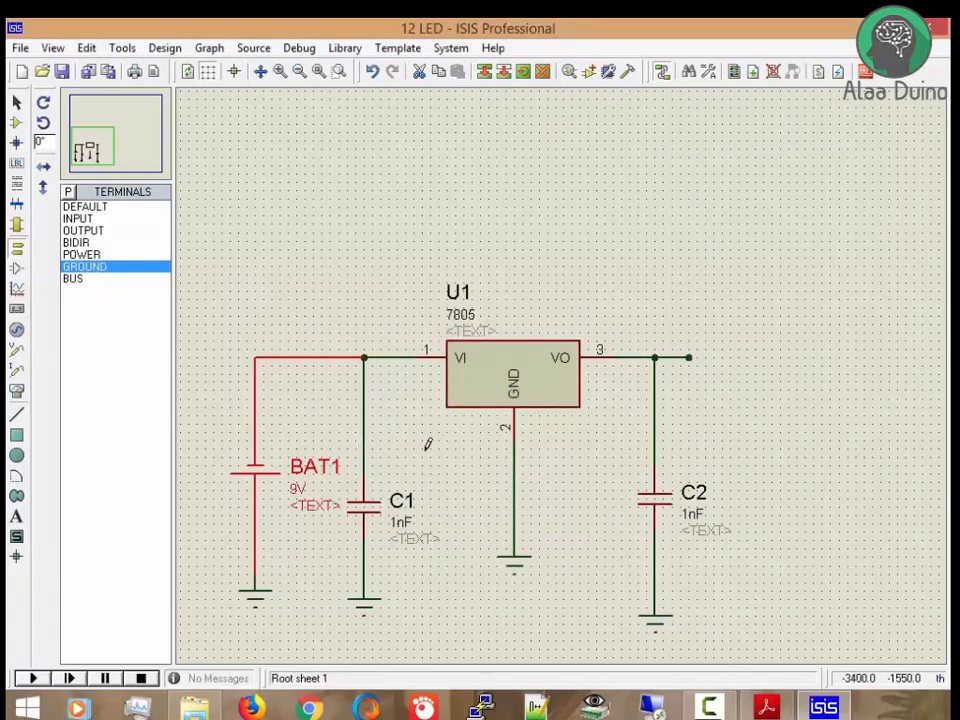
Replace capacitor C1's reference label with 220 UF
left_click(399, 516)
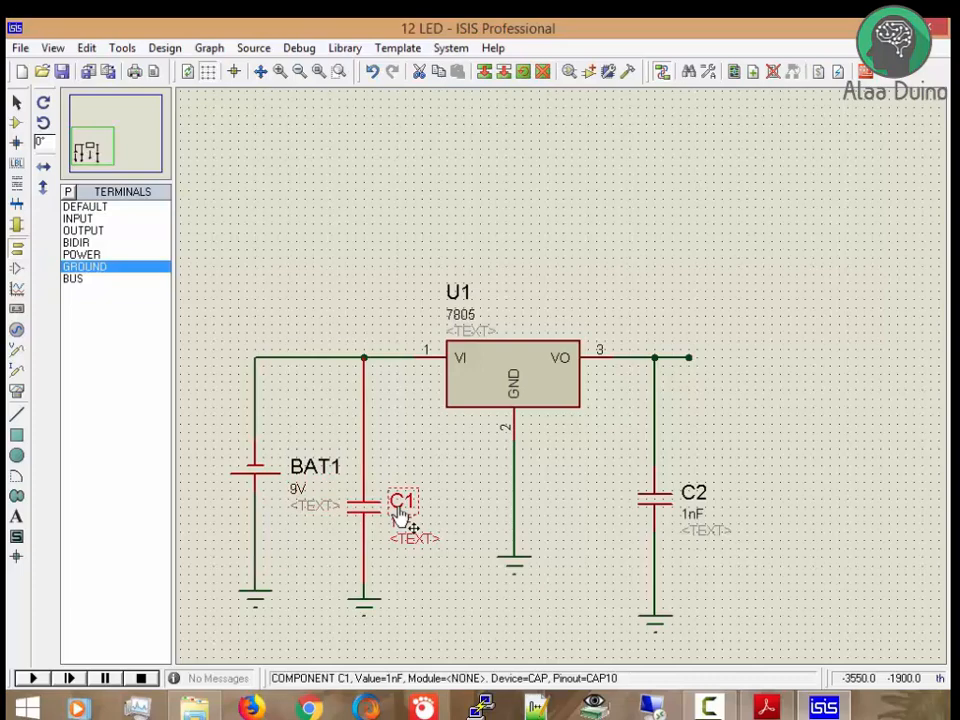
left_click(399, 512)
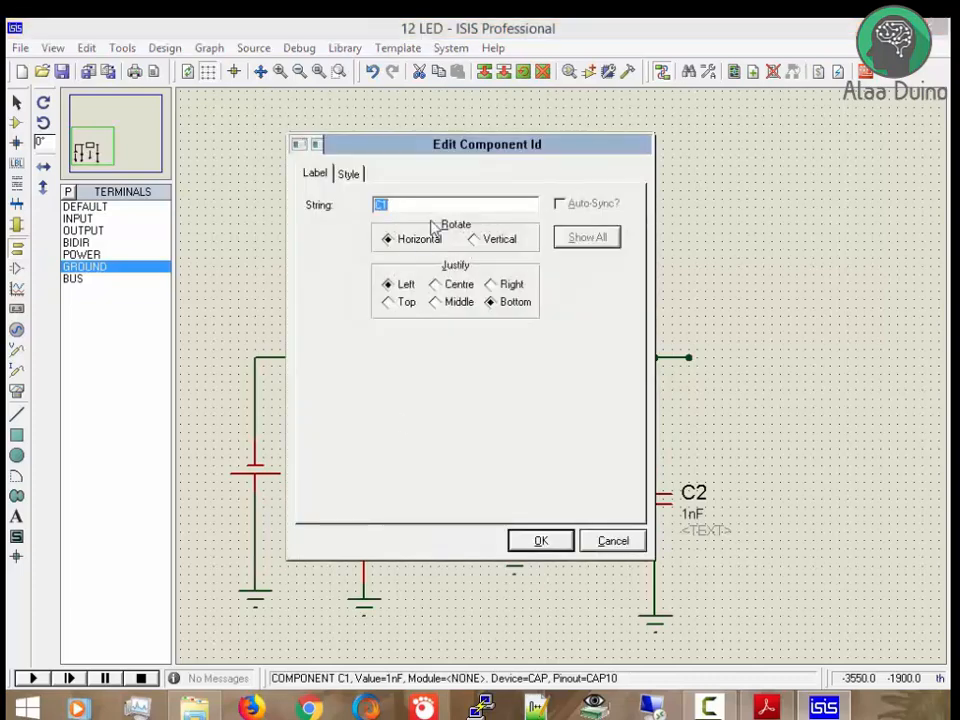
type("220 UF")
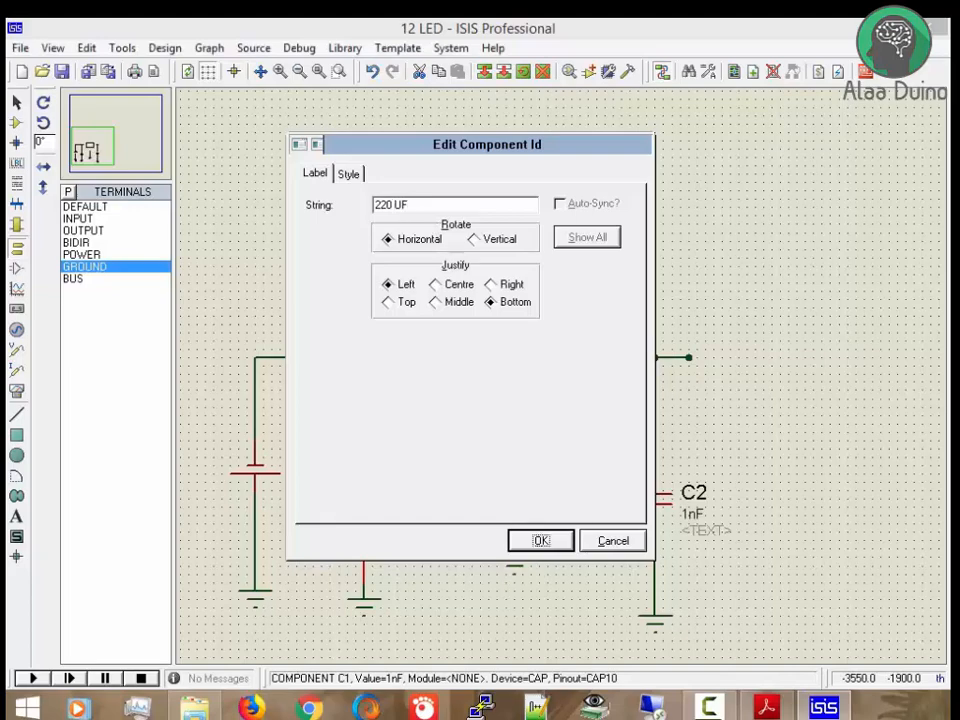
key("Return")
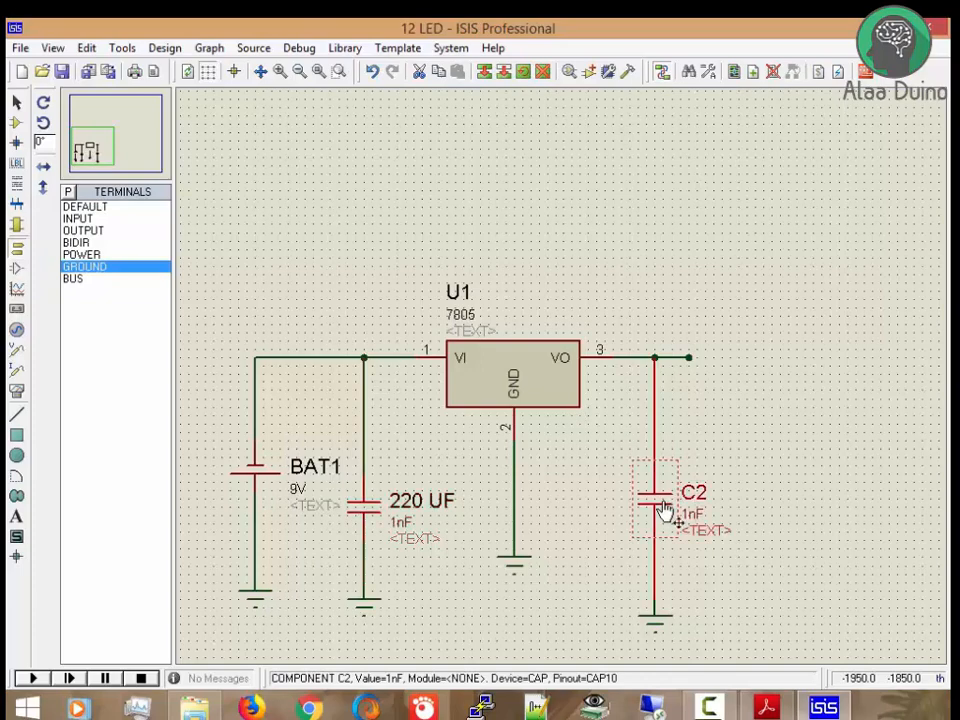
Set capacitor C2's capacitance to 100nF
double_click(667, 511)
left_click_drag(372, 246, 361, 246)
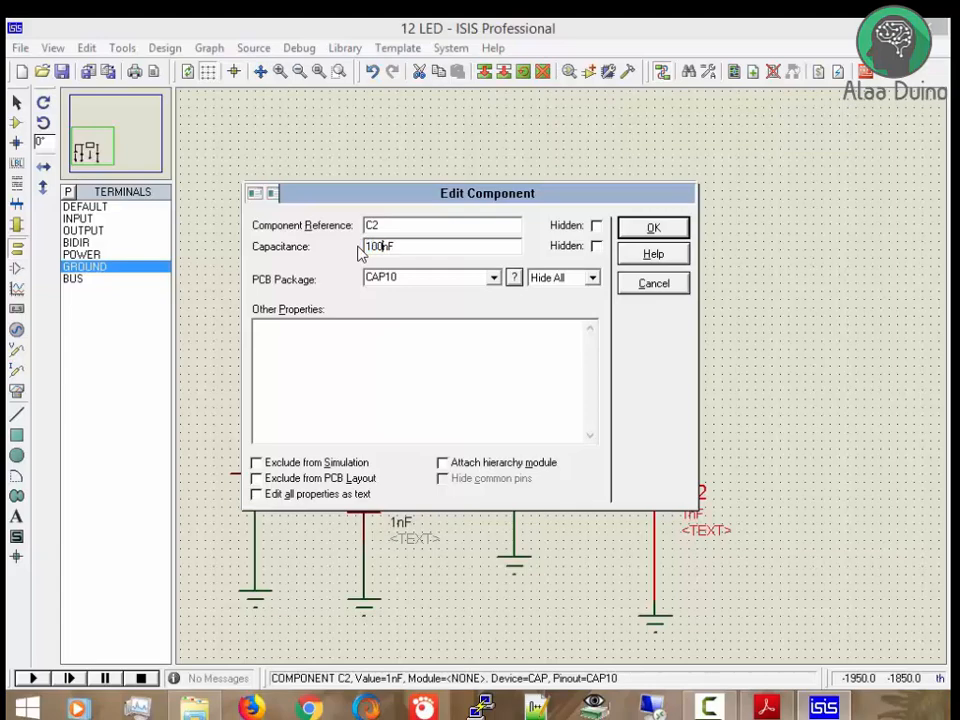
left_click(626, 233)
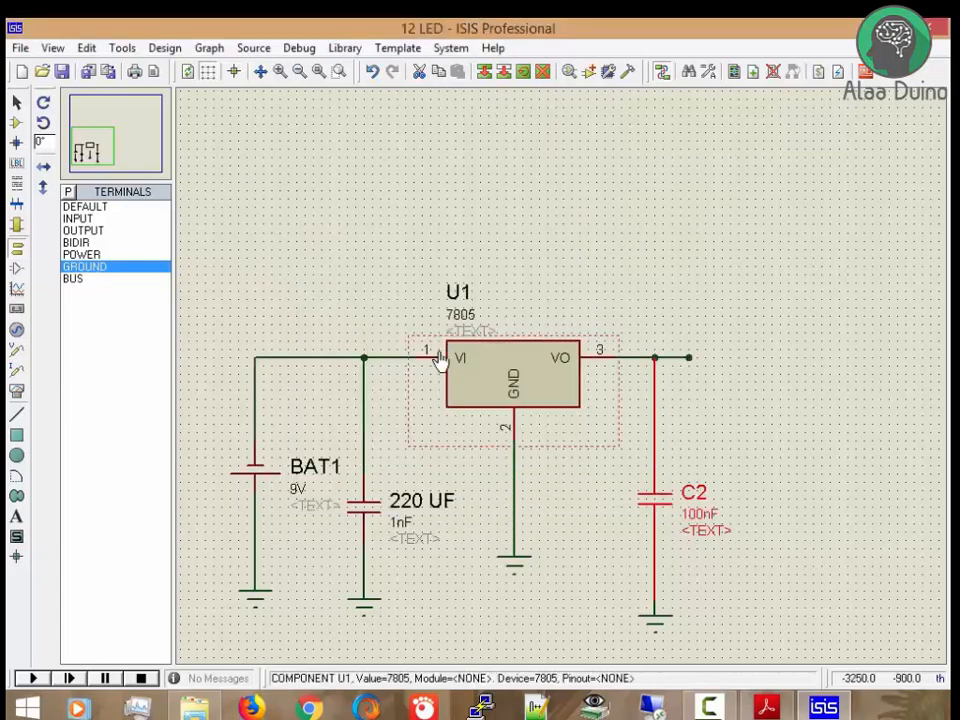
Set the component reference of the capacitor beside the battery to C1 and its capacitance to 220uF
double_click(371, 514)
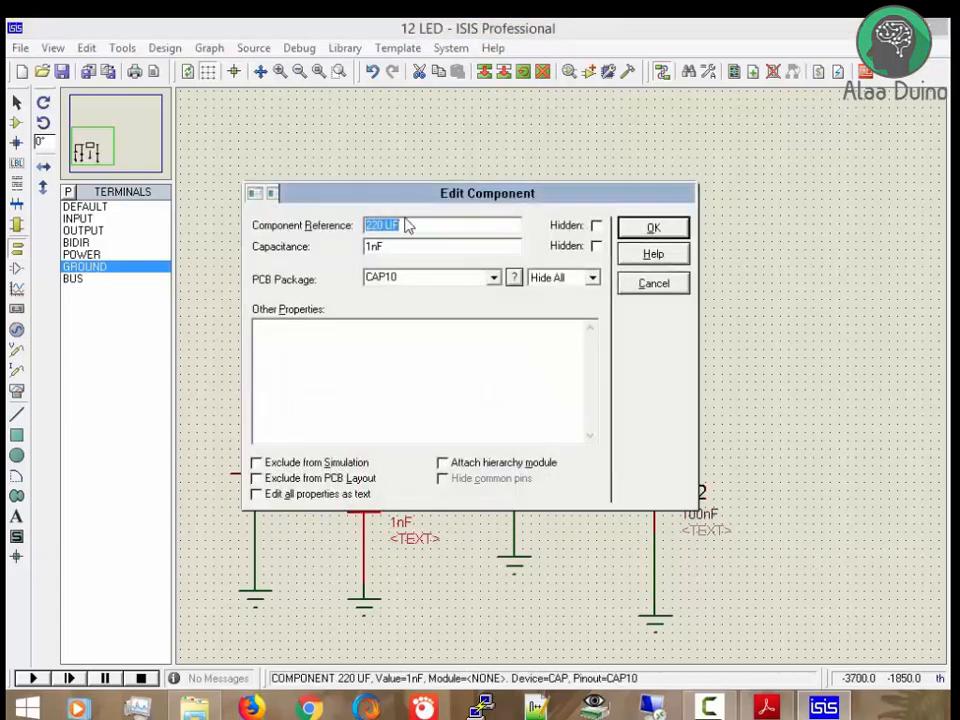
type("C1")
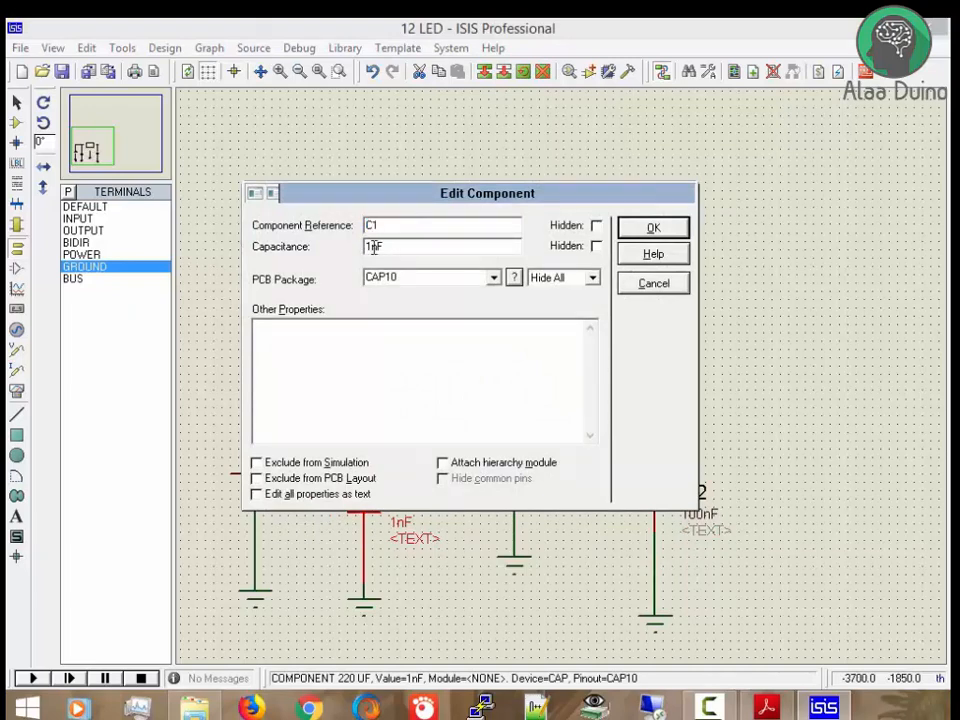
left_click_drag(378, 248, 365, 249)
key("Return")
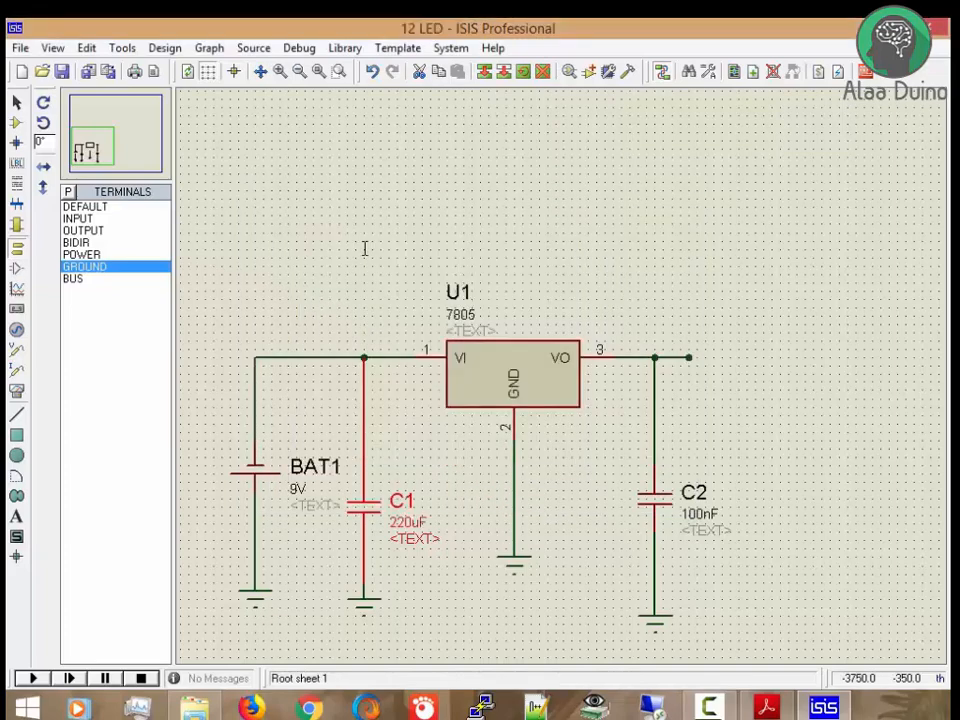
left_click(366, 241)
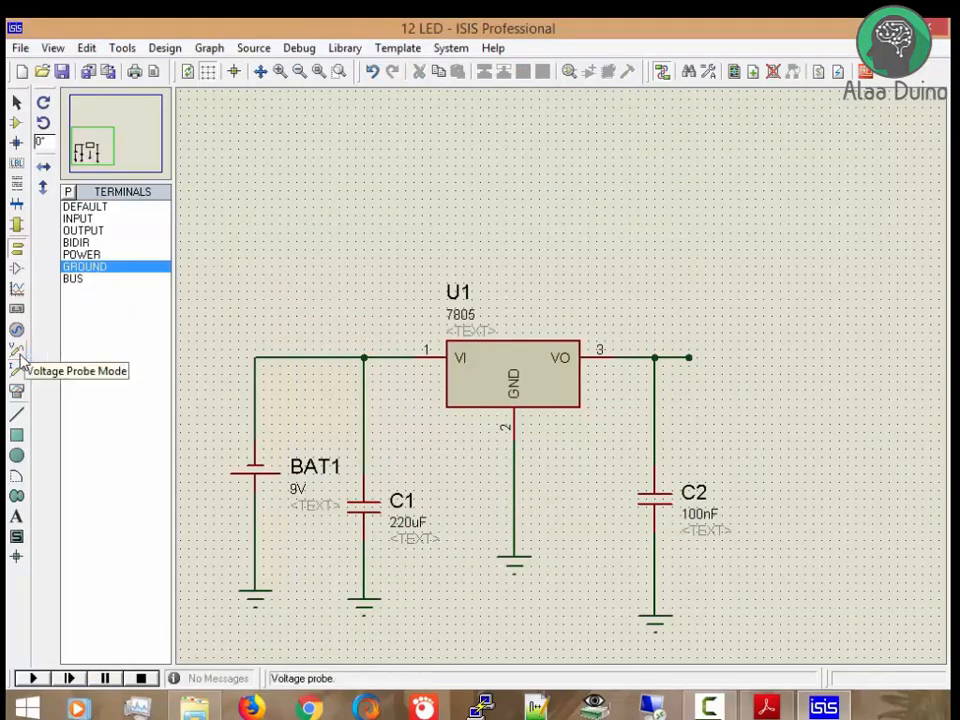
Place a POWER terminal rotated clockwise and attach it to the end of the 7805's output wire
left_click(88, 256)
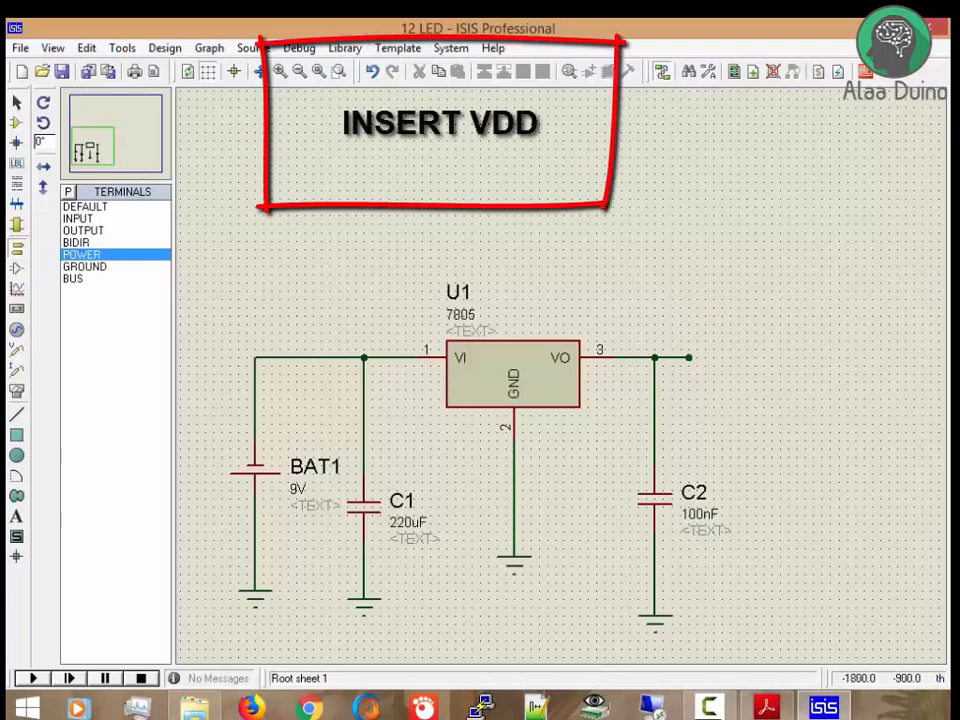
left_click(705, 340)
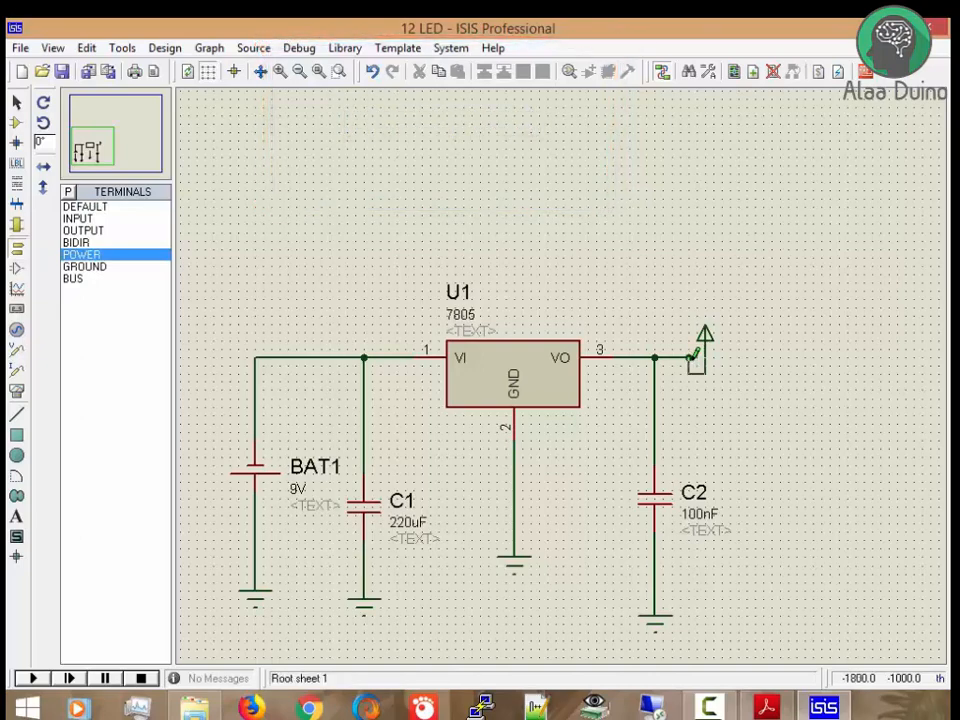
right_click(707, 352)
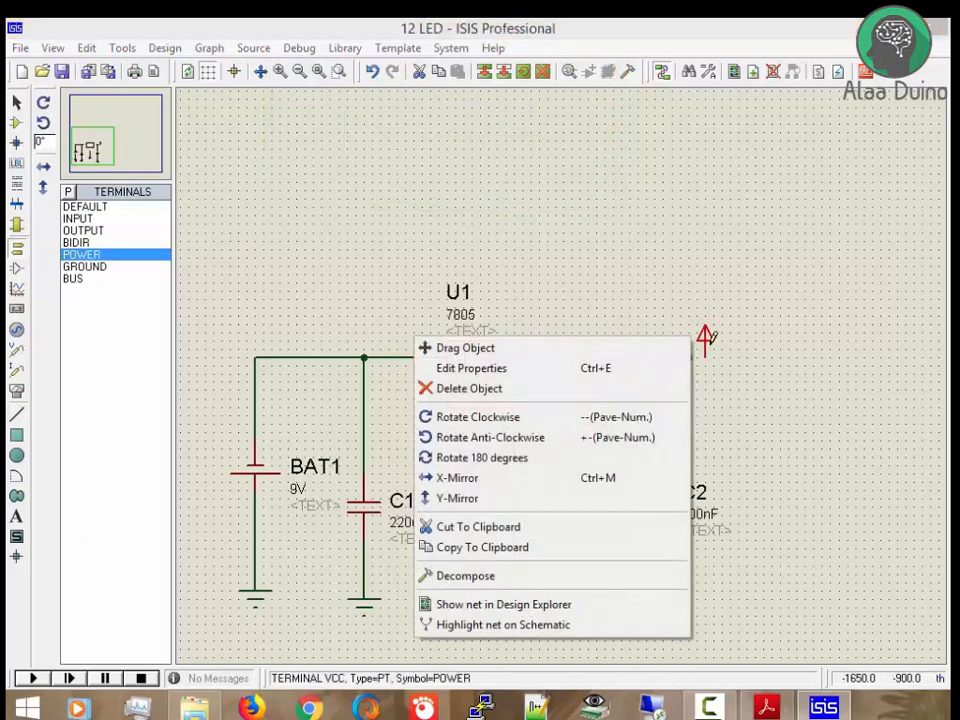
left_click(643, 416)
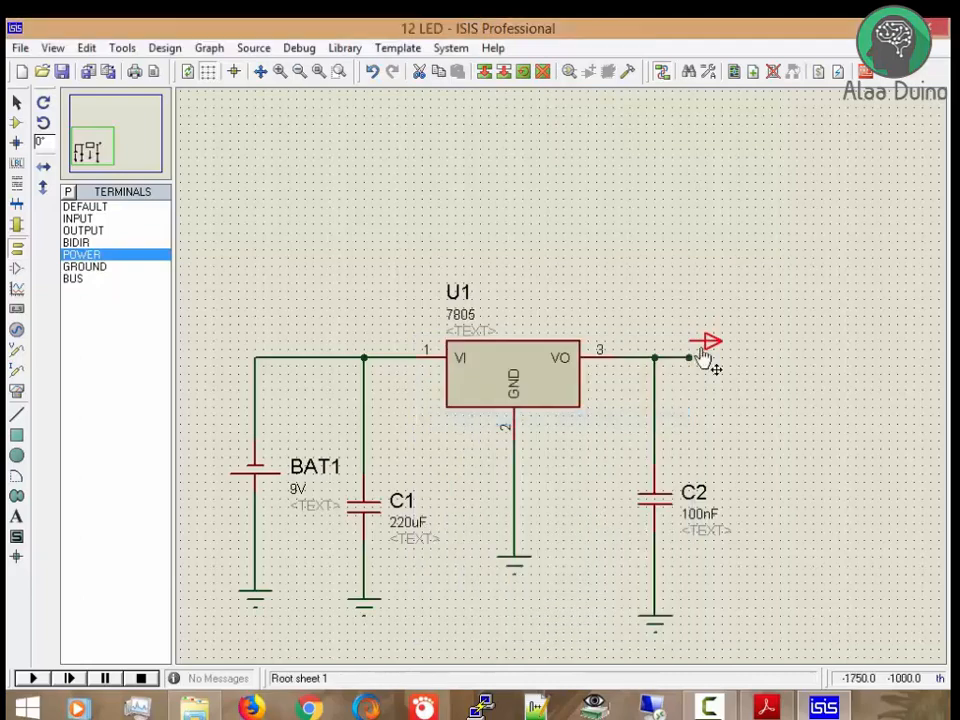
double_click(728, 355)
key("Escape")
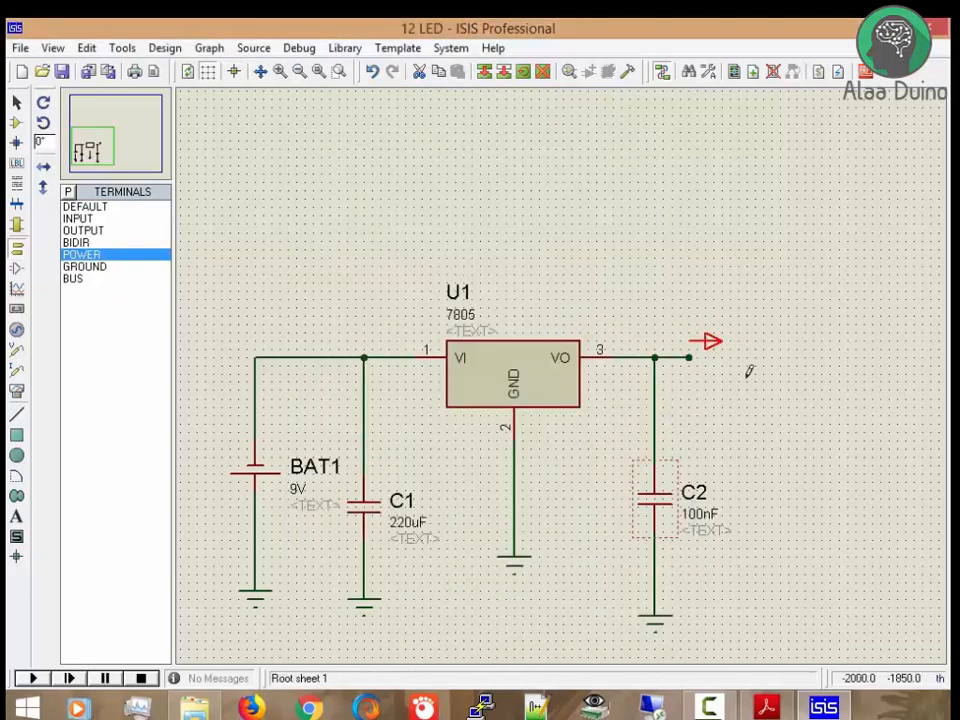
mouse_move(723, 365)
left_mouse_down()
mouse_move(715, 365)
mouse_move(732, 367)
left_mouse_up()
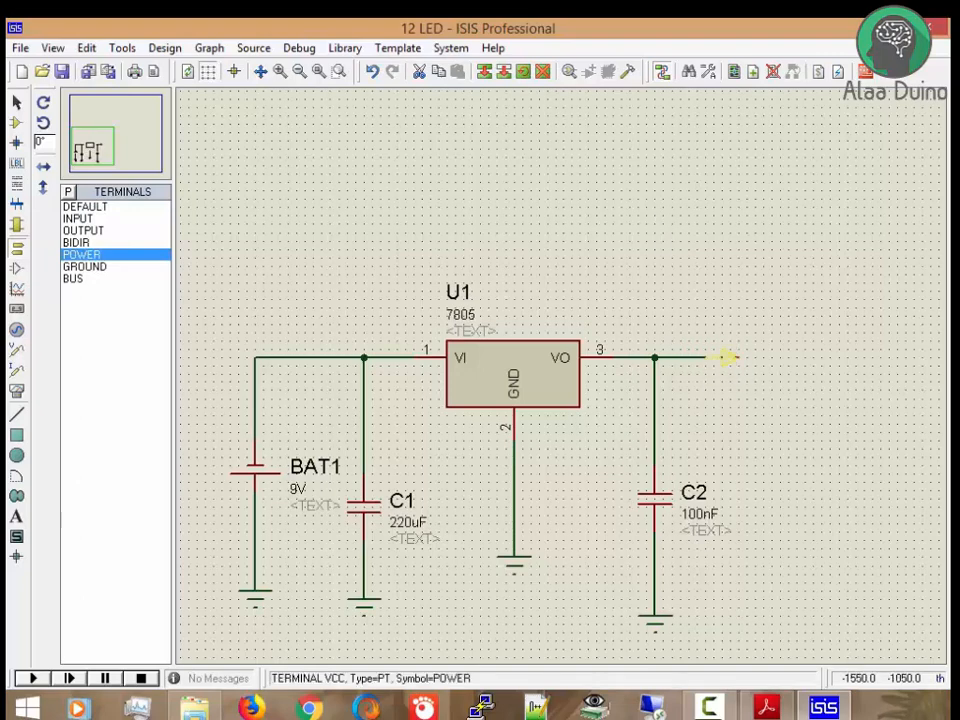
Label the POWER terminal on the 7805's output wire VDD
double_click(729, 357)
left_click(530, 207)
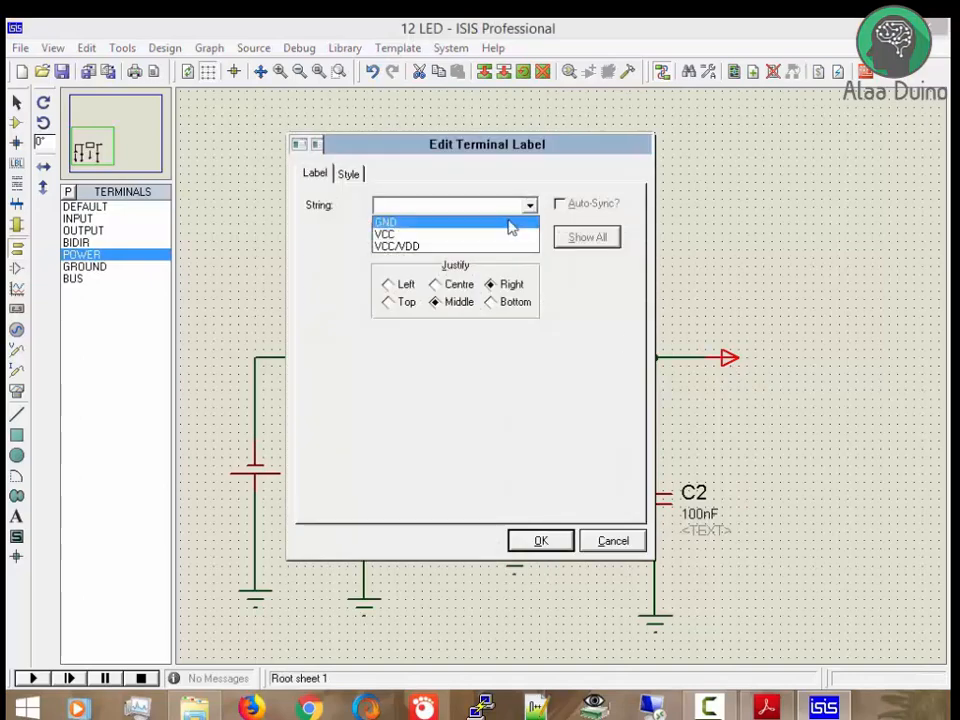
left_click(487, 206)
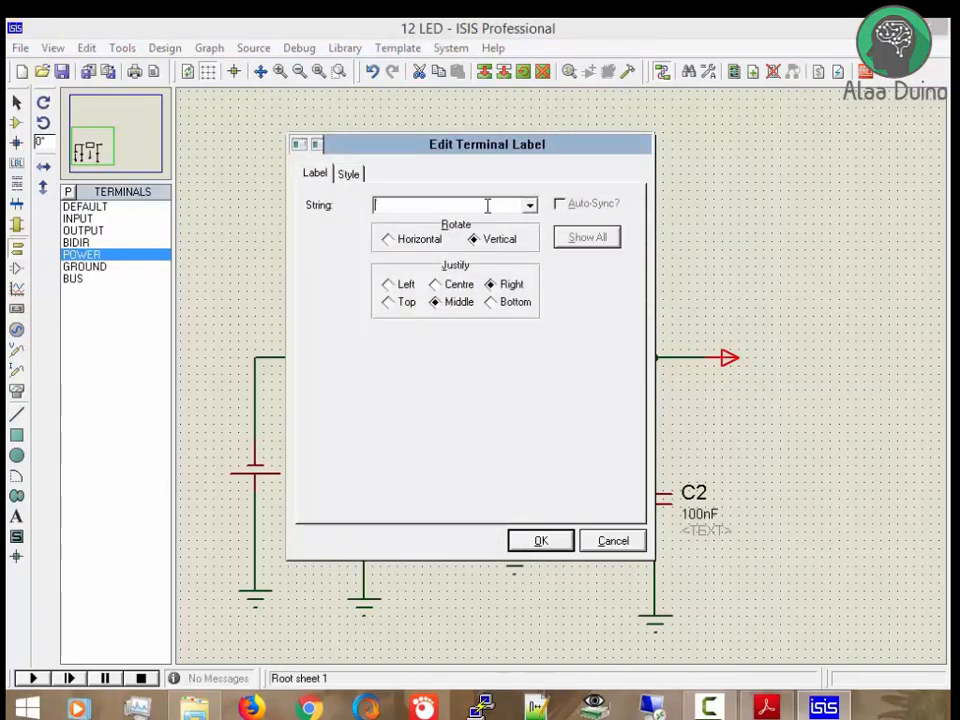
type("vd")
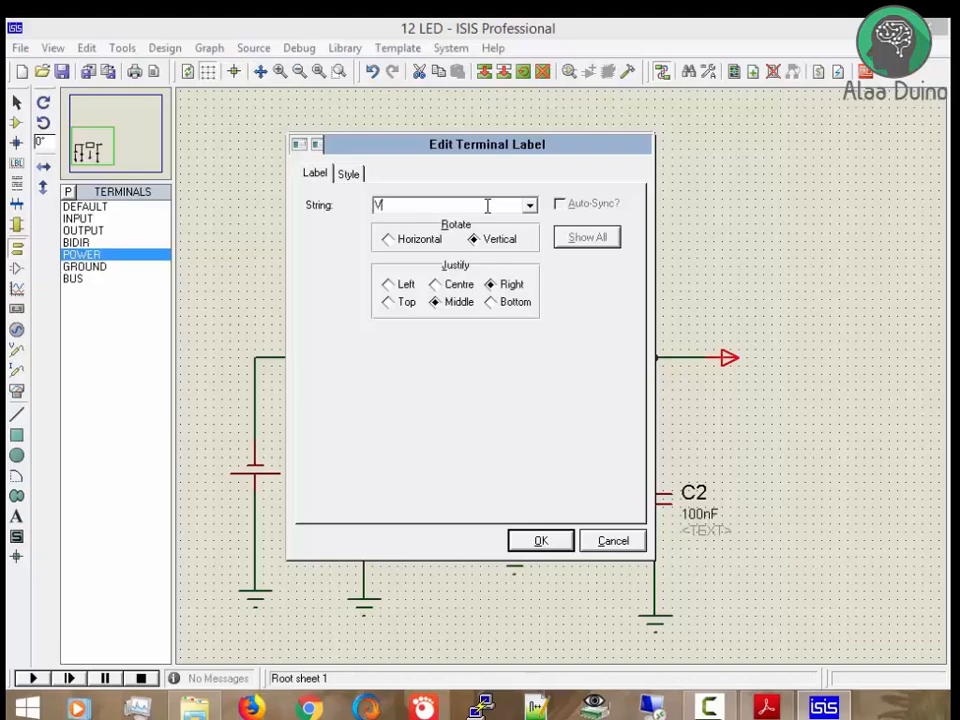
key("Return")
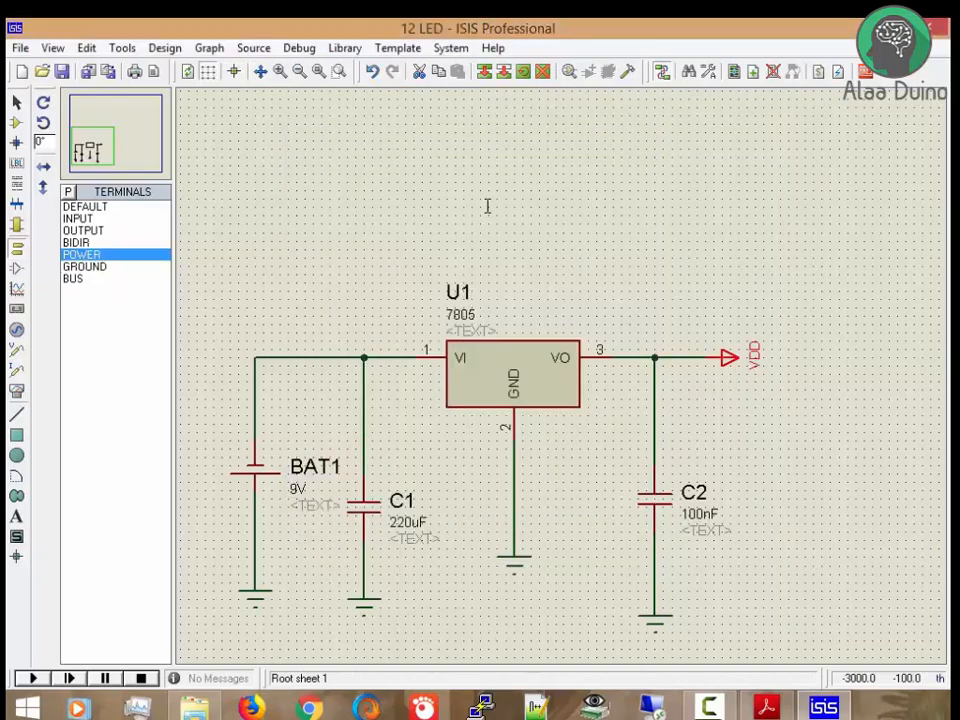
Search the device library for pic16F84 and add the PIC16F84A microcontroller to the design's device list
scroll(621, 218, "down", 4)
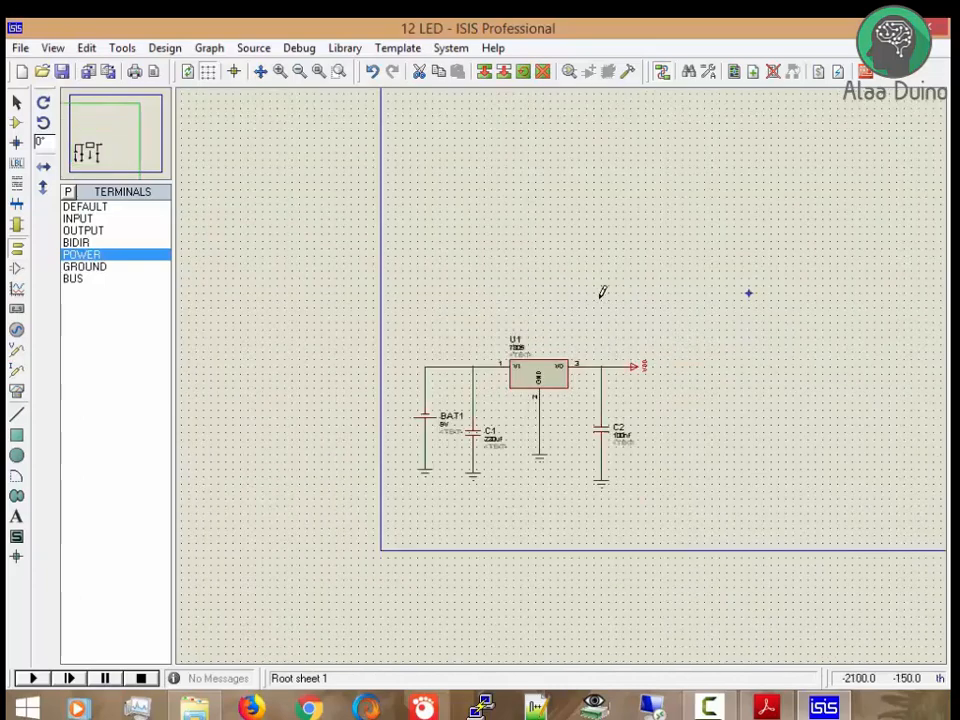
scroll(541, 374, "up", 1)
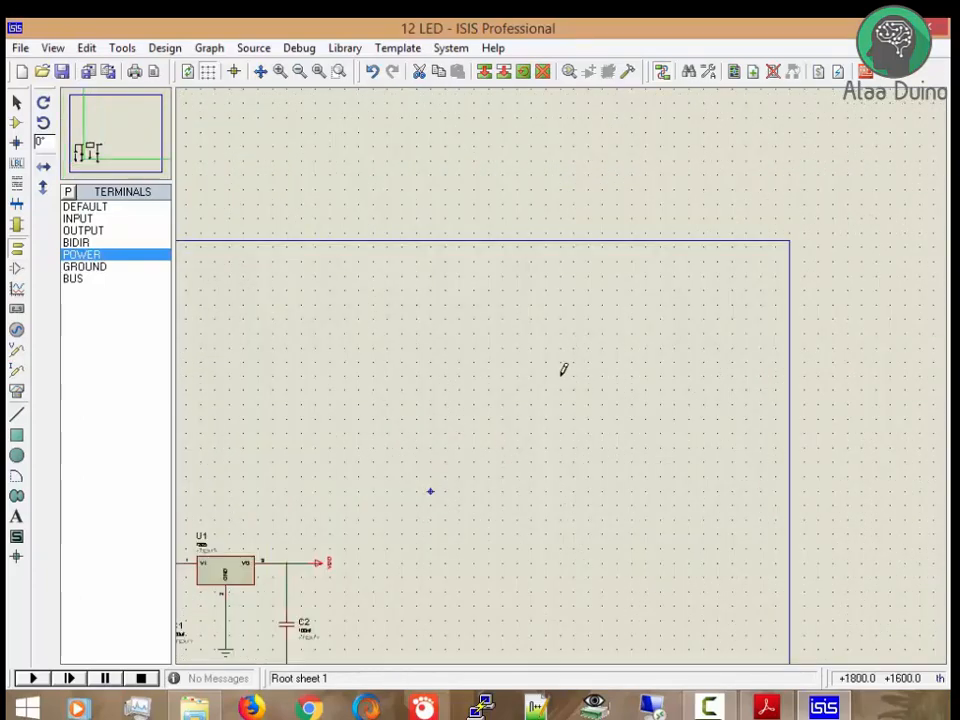
left_click(68, 193)
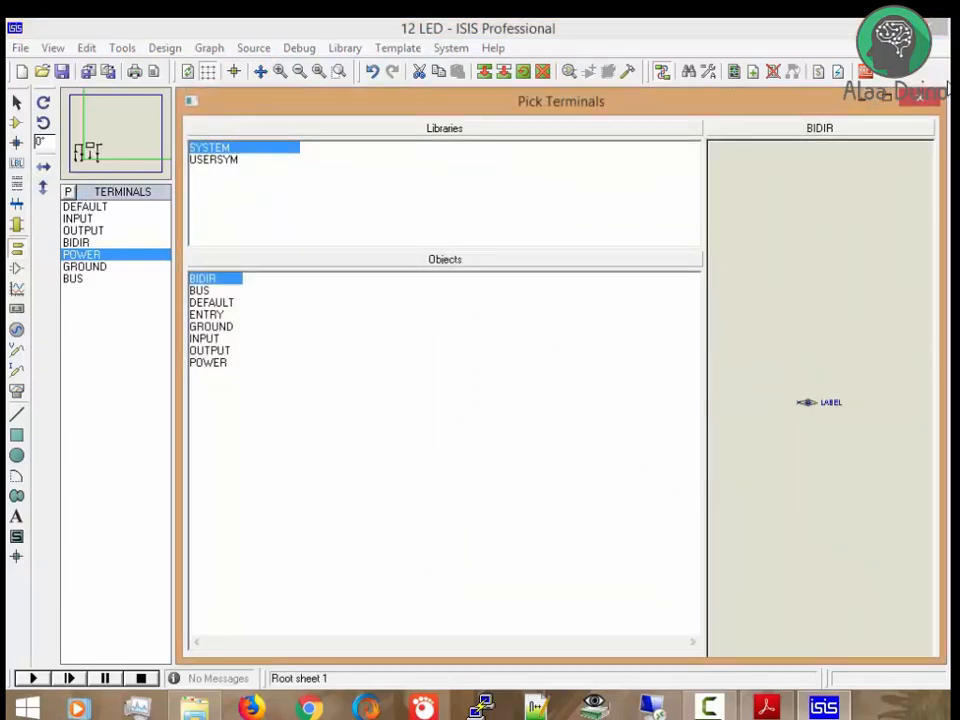
left_click(919, 97)
left_click(16, 122)
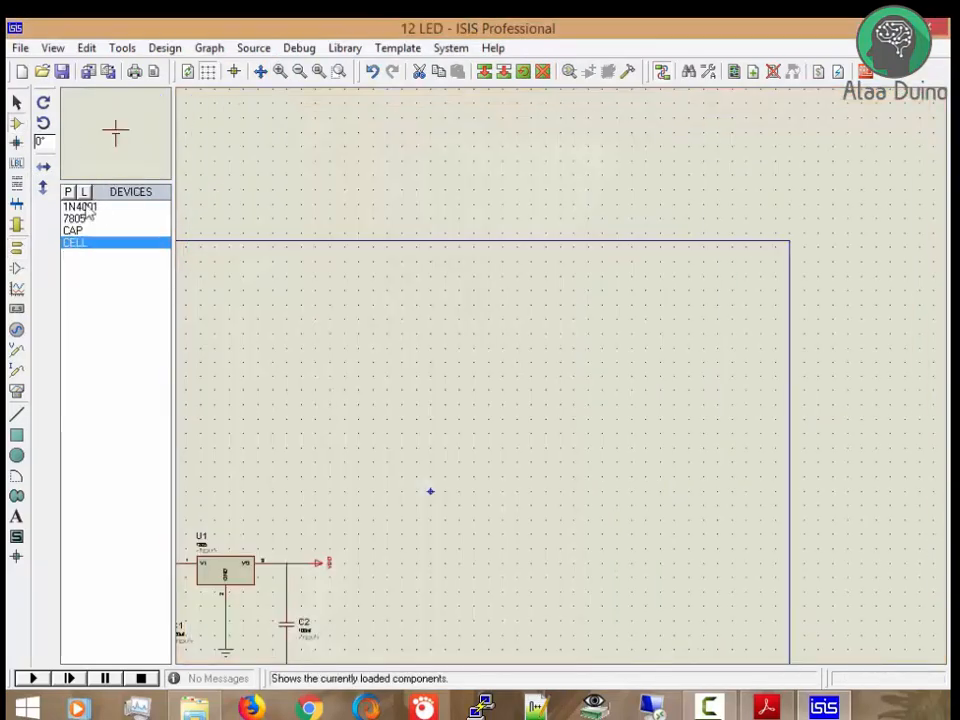
left_click(68, 192)
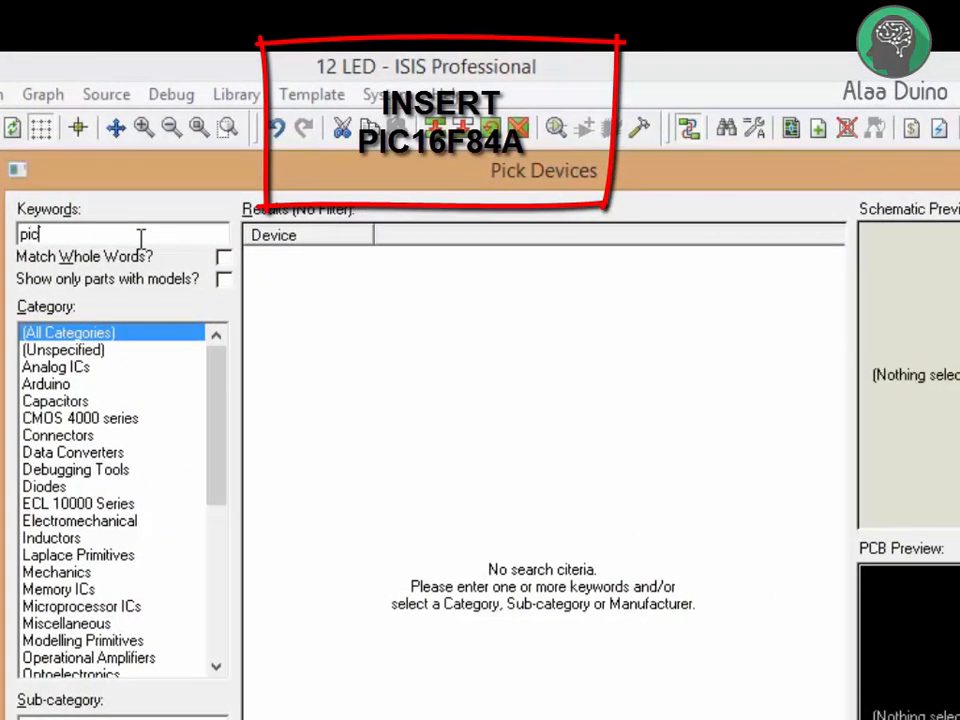
type("16")
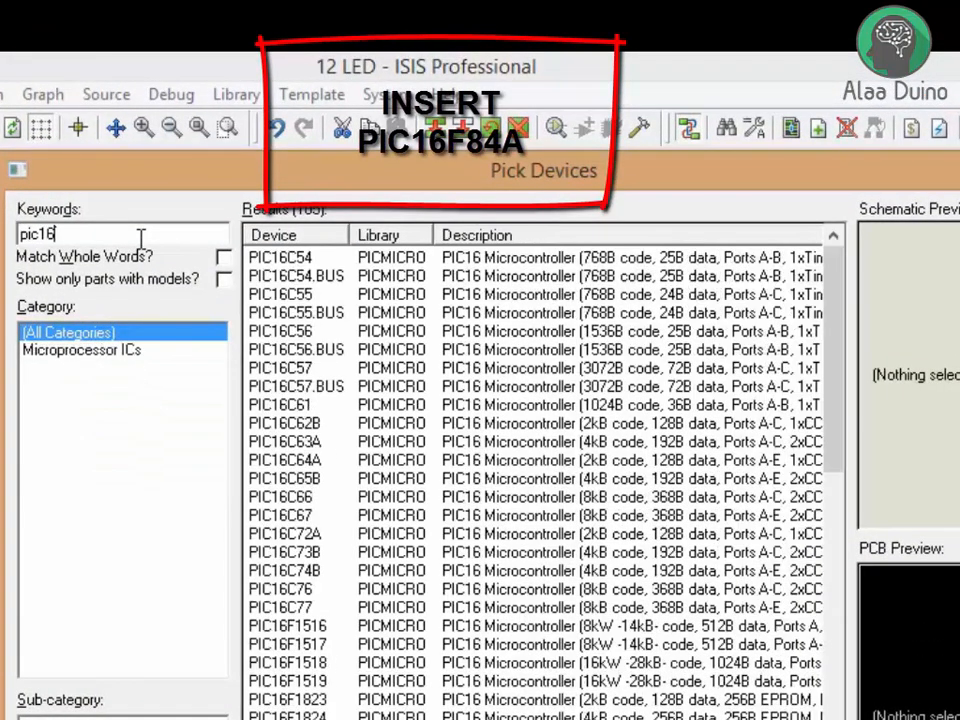
type("F")
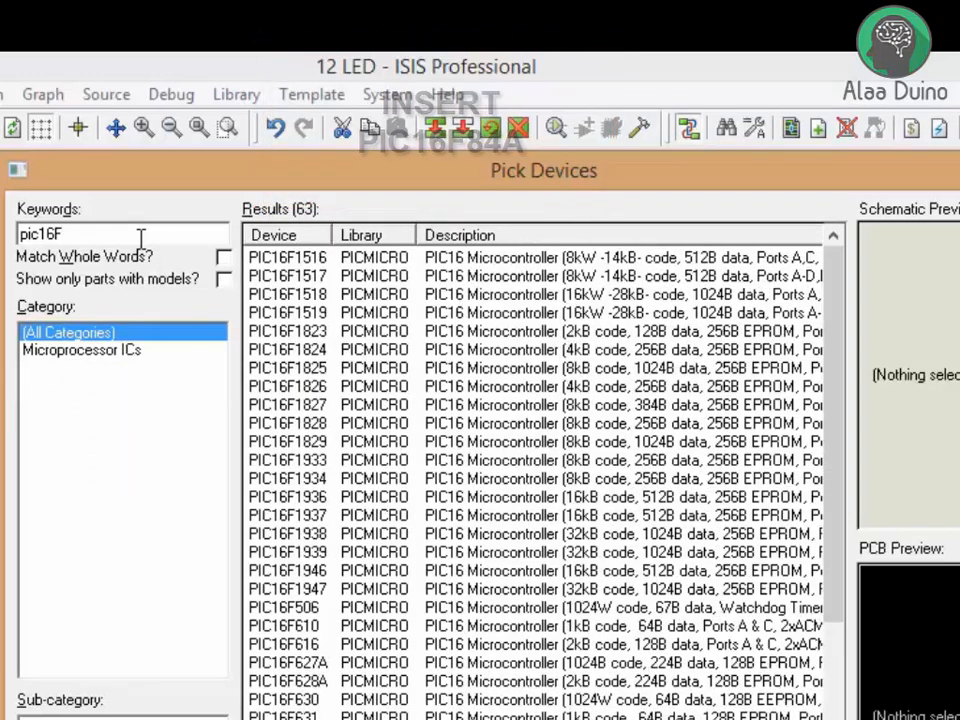
type("84")
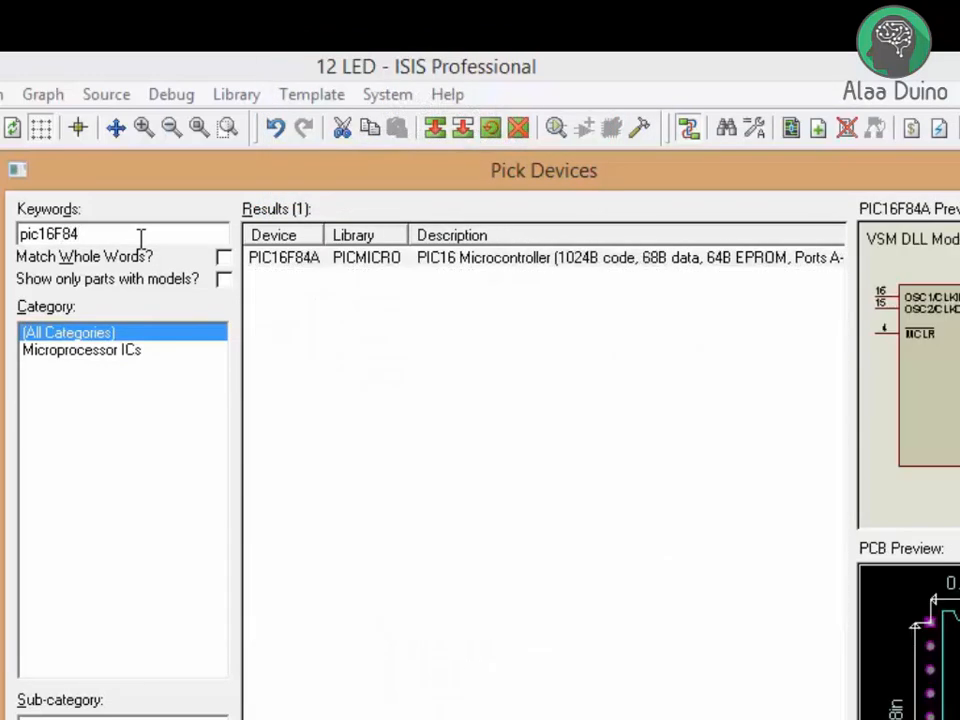
left_click(280, 274)
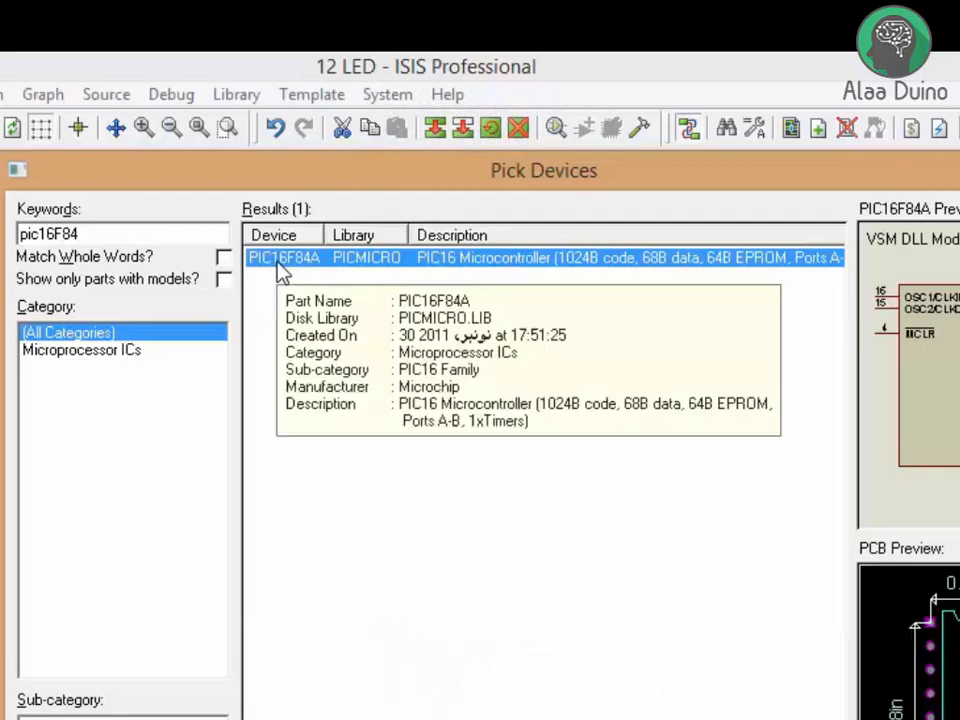
Search the device library for led-y and add LED-YELLOW to the device list
double_click(89, 237)
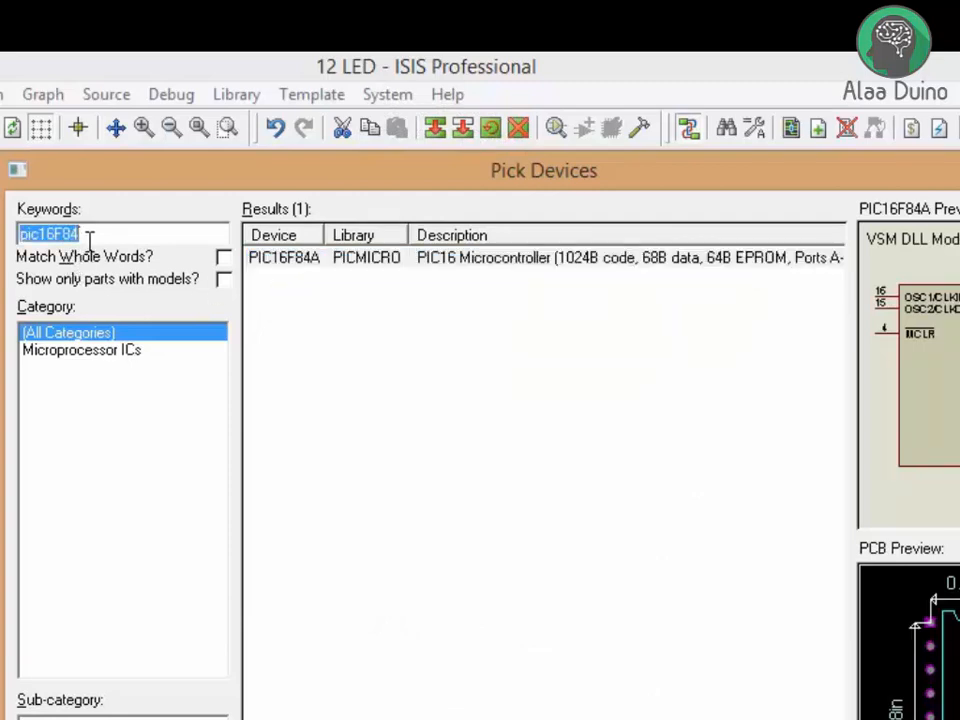
type("led")
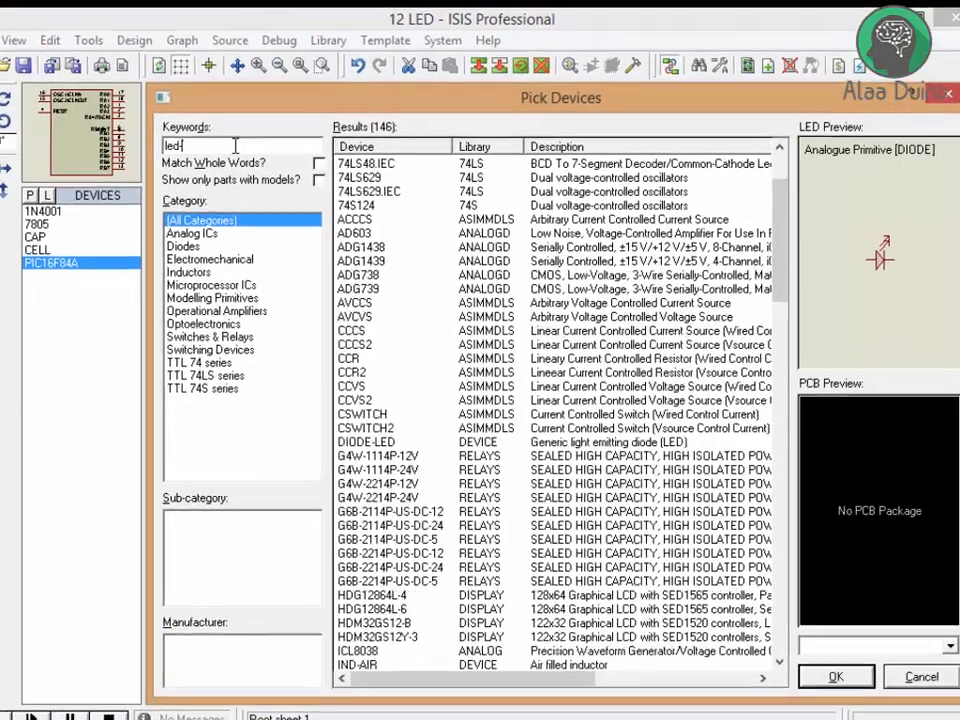
type("-")
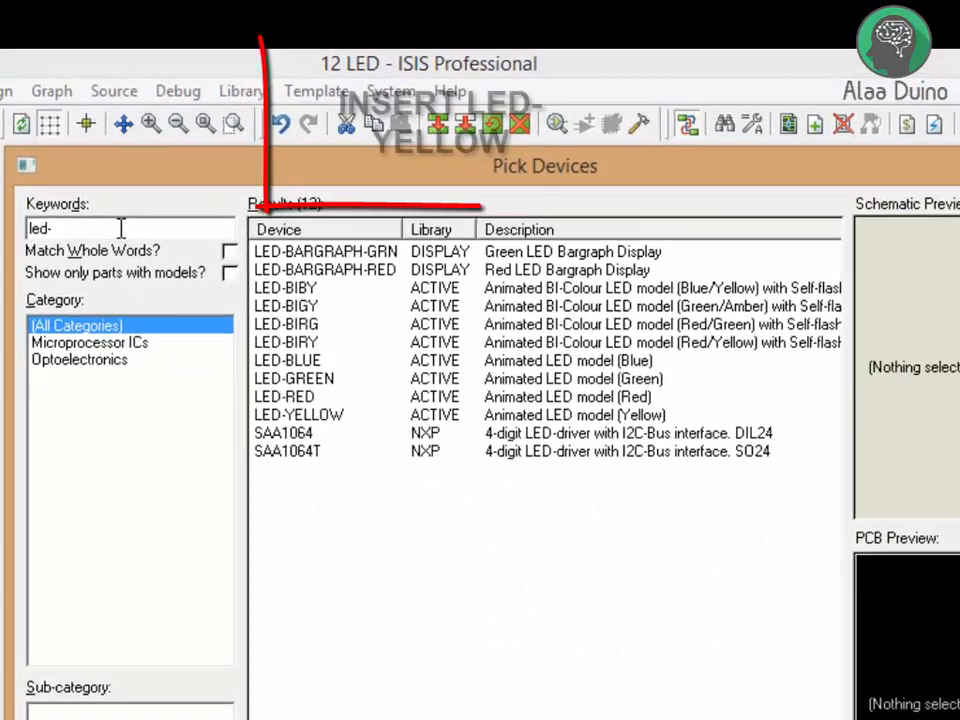
type("u")
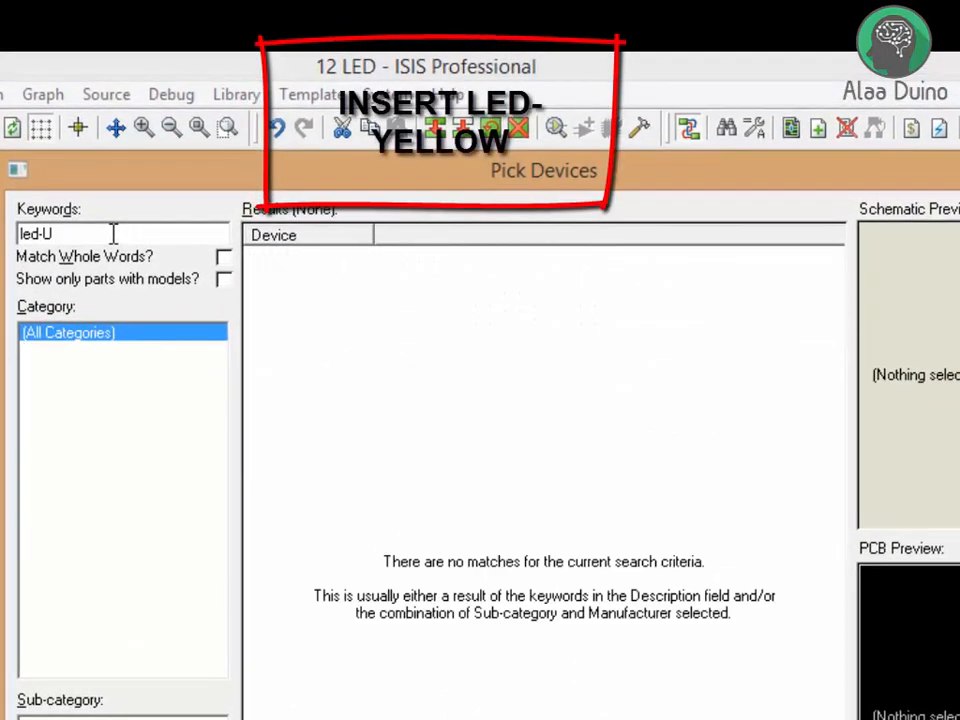
key("BackSpace")
type("y")
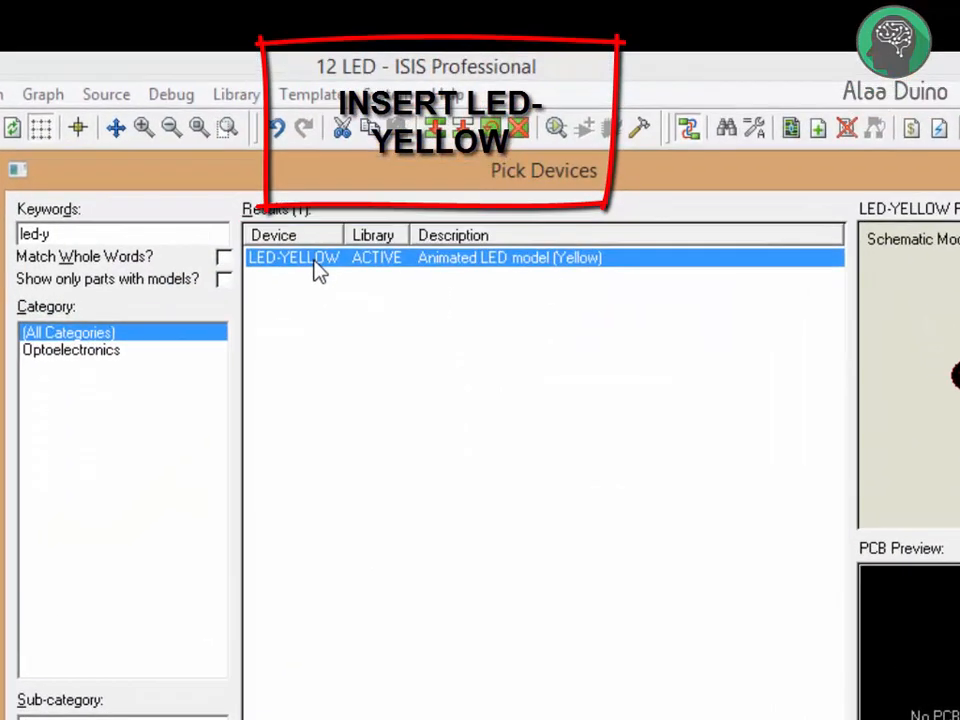
mouse_move(318, 272)
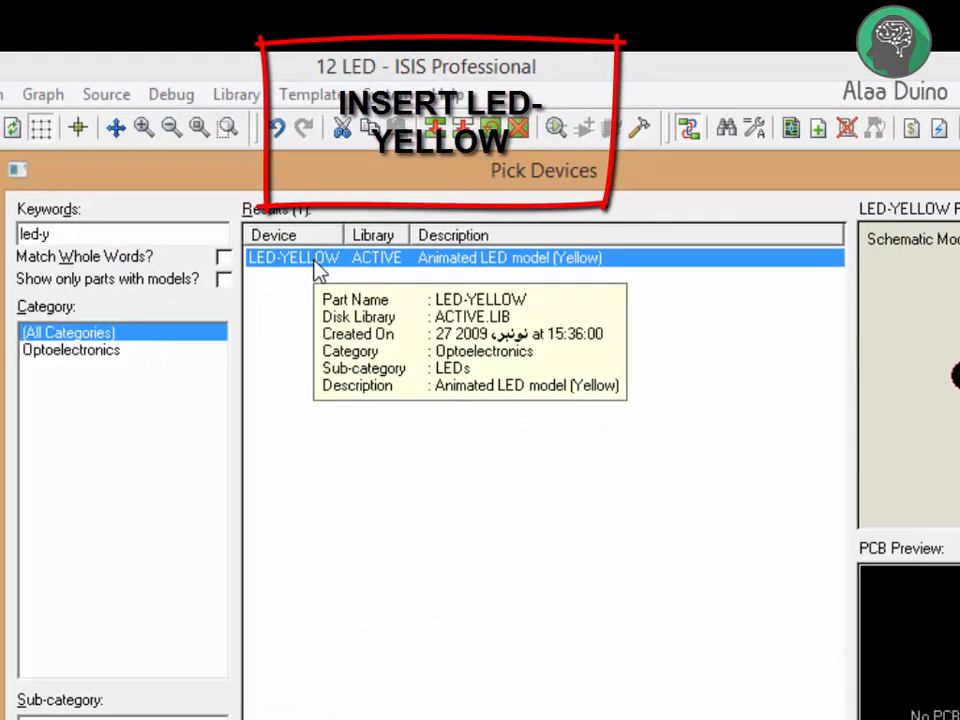
Search the device library for cry and add the CRYSTAL quartz crystal to the device list
left_click(74, 235)
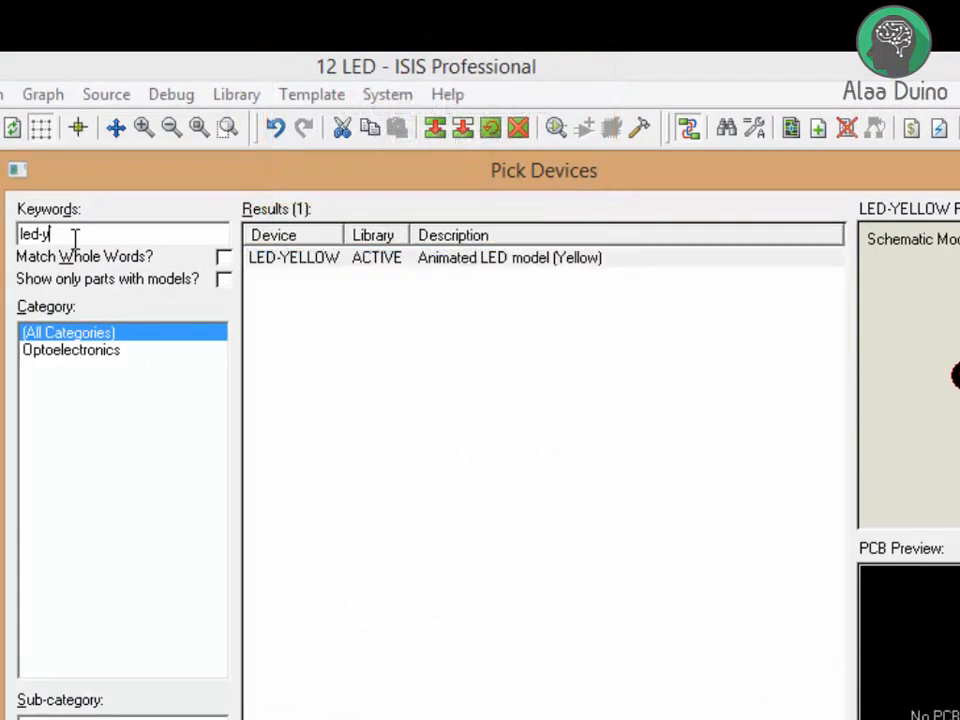
double_click(86, 231)
type("cr")
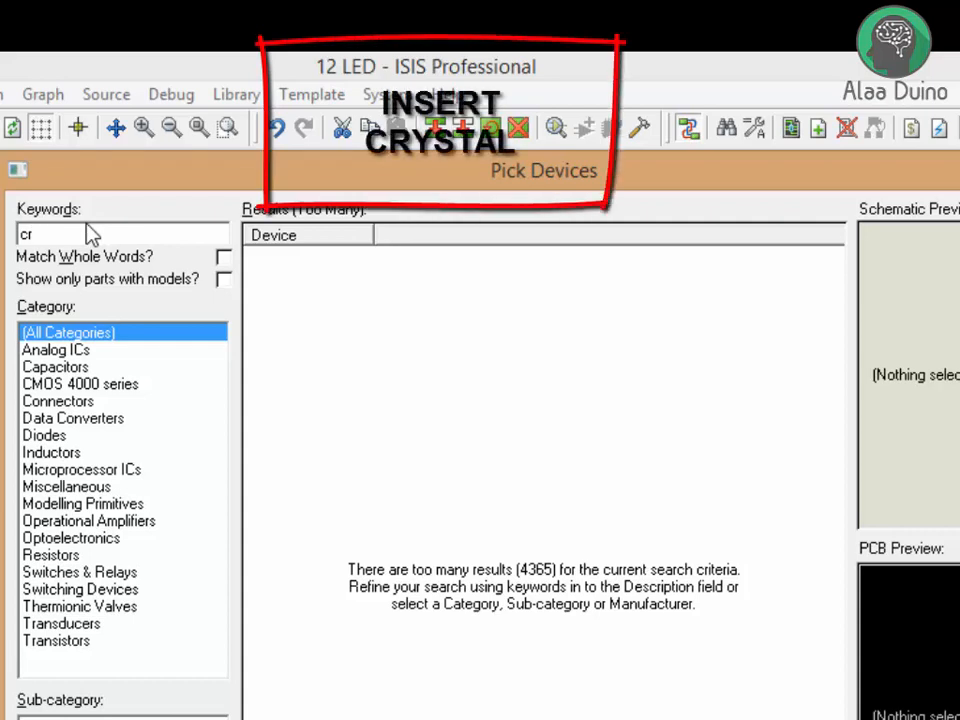
type("y")
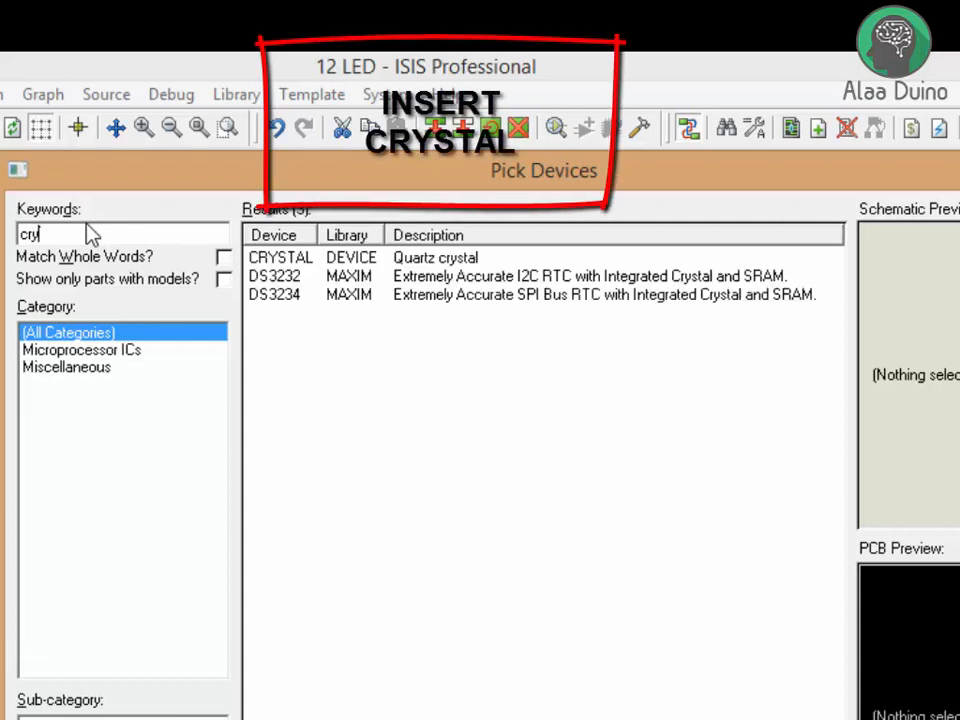
left_click(288, 262)
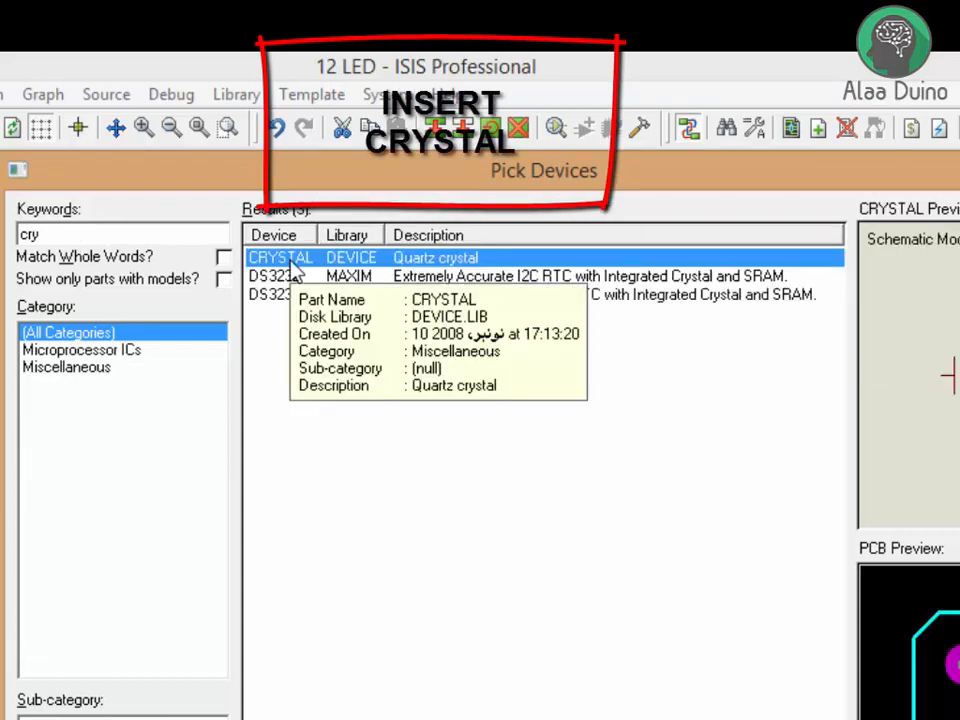
Search the device library for res, add the generic resistor RES to the device list and finish picking devices
double_click(129, 232)
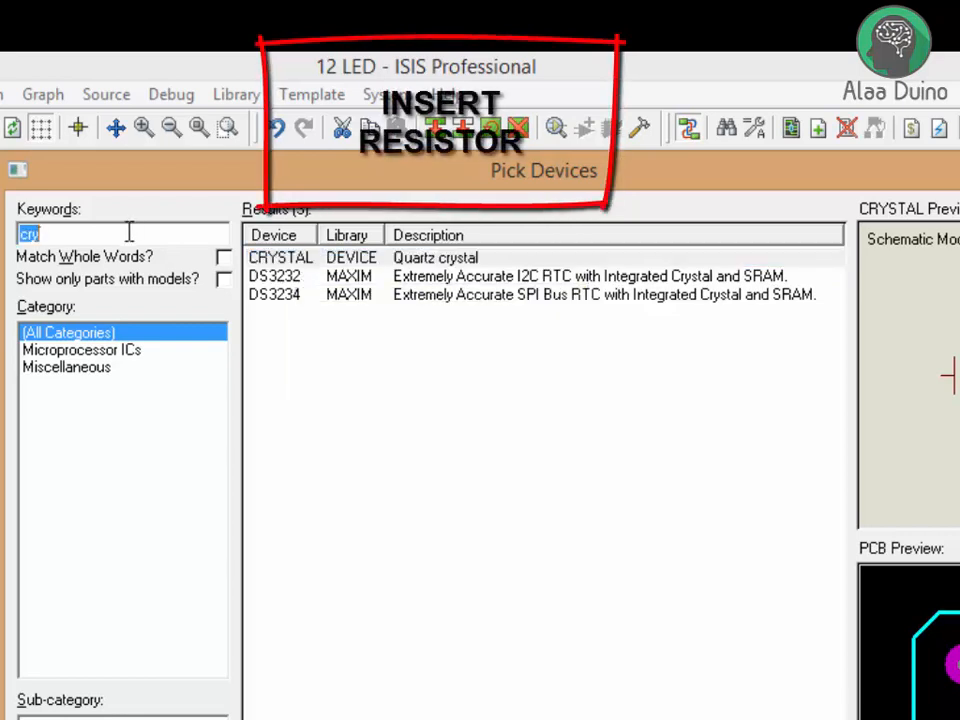
type("res")
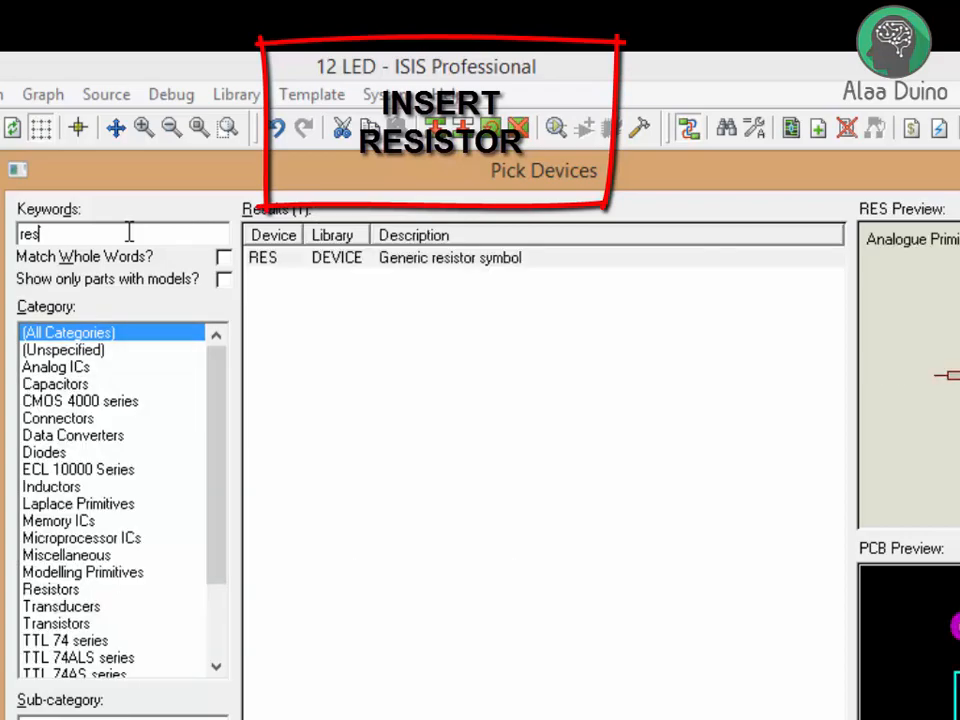
left_click(309, 259)
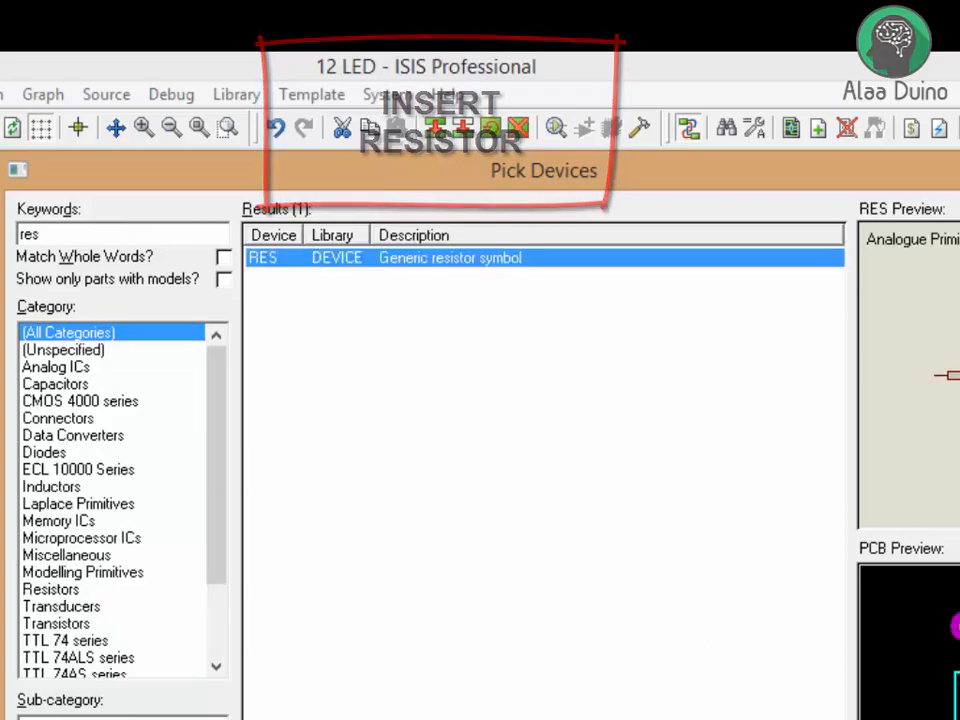
left_click(955, 716)
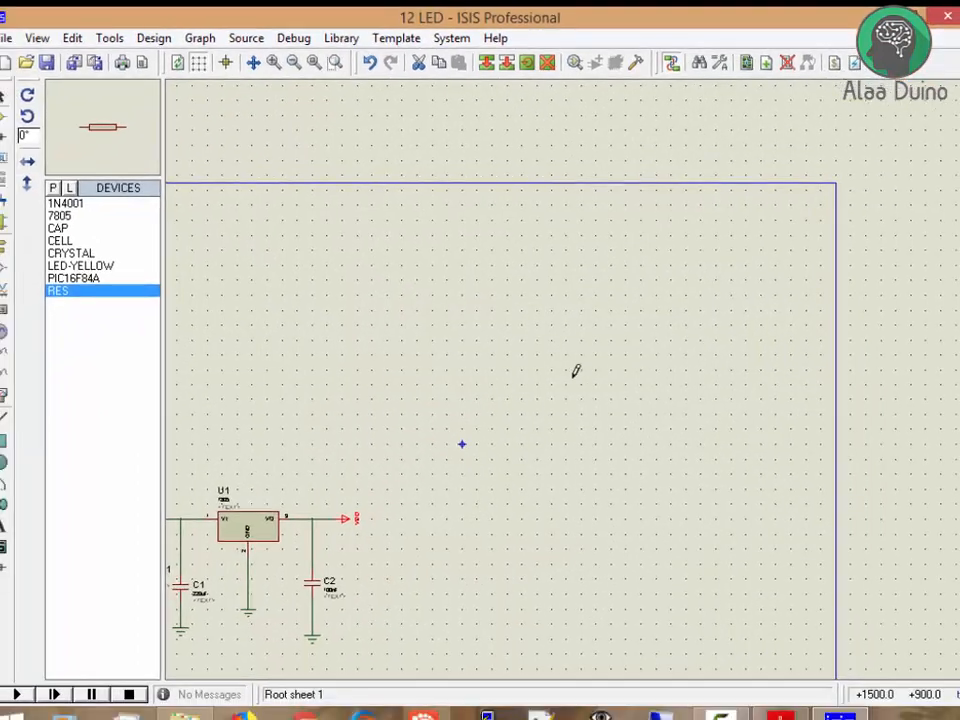
Place a PIC16F84A microcontroller in the empty area of the sheet above and to the right of the VDD terminal
scroll(576, 372, "up", 1)
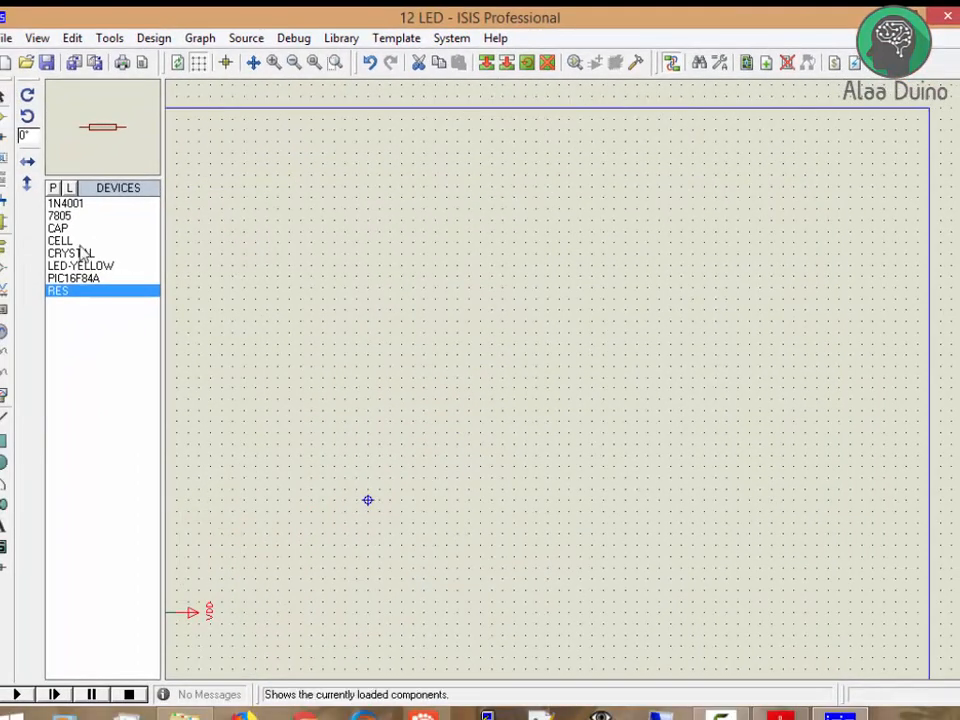
left_click(80, 279)
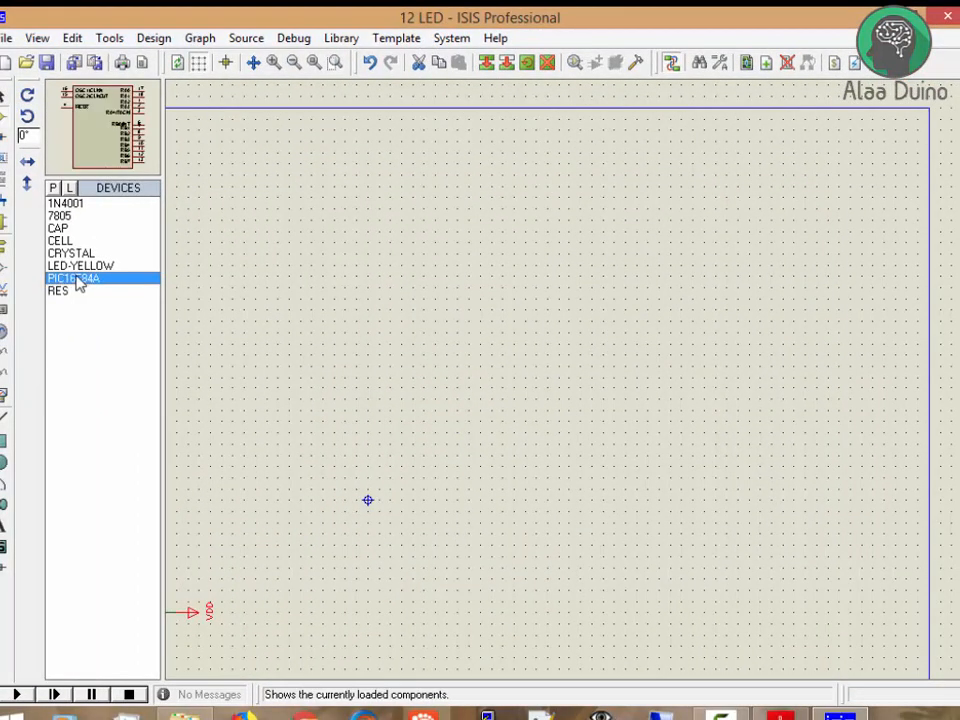
double_click(80, 281)
key("Escape")
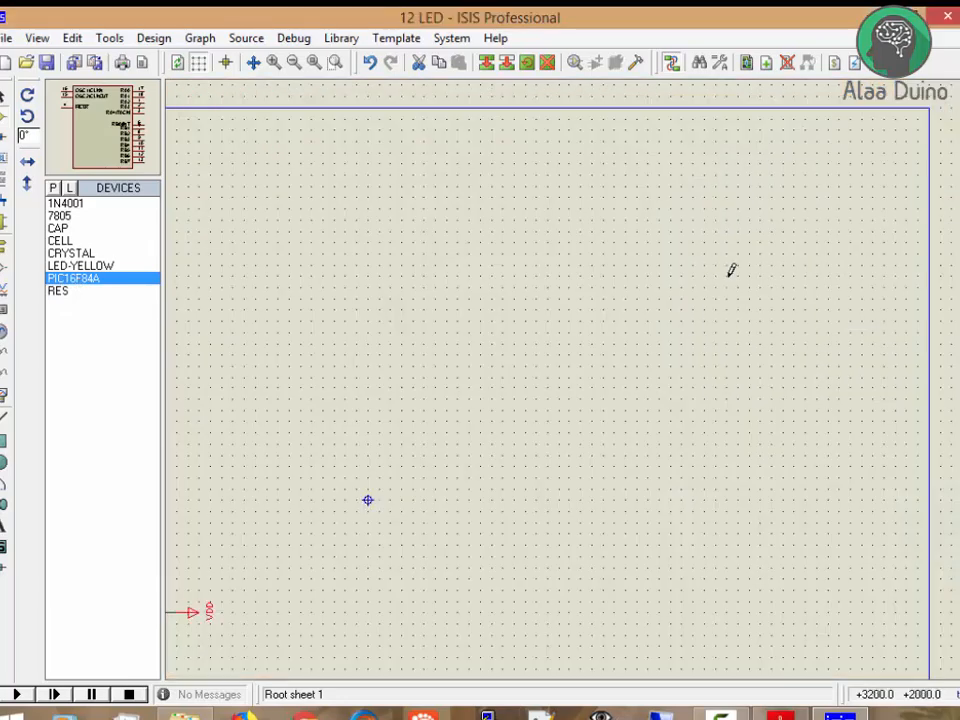
left_click(566, 375)
left_click(500, 379)
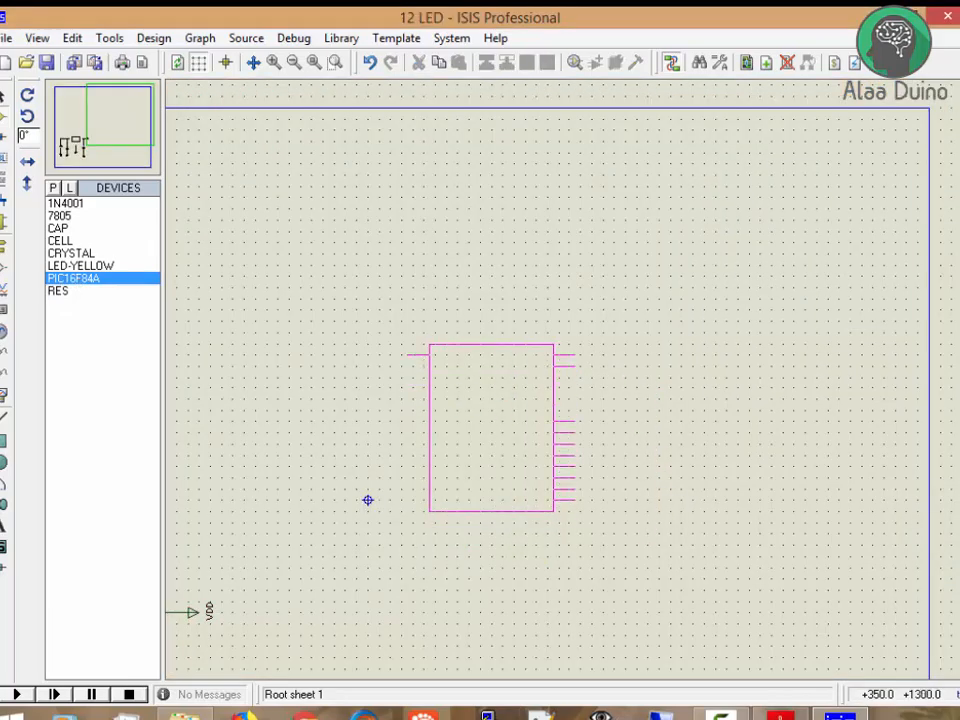
left_click(513, 338)
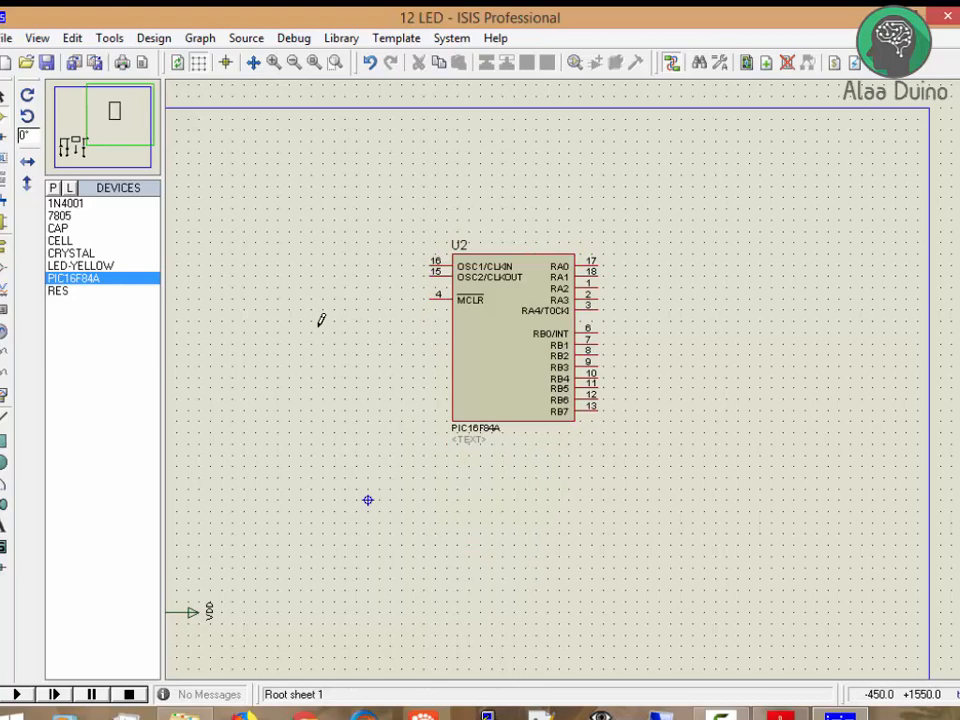
Move the PIC16F84A left on the sheet, closer to the power supply circuit, leaving free space beside its port pins
left_click_drag(645, 238, 440, 430)
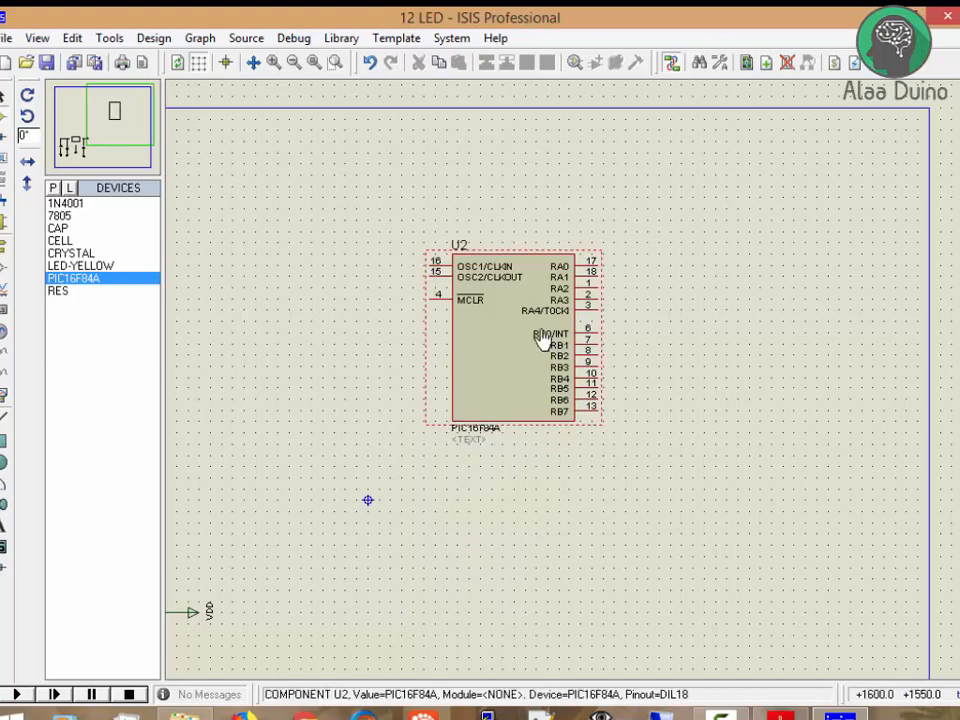
left_click_drag(500, 358, 370, 364)
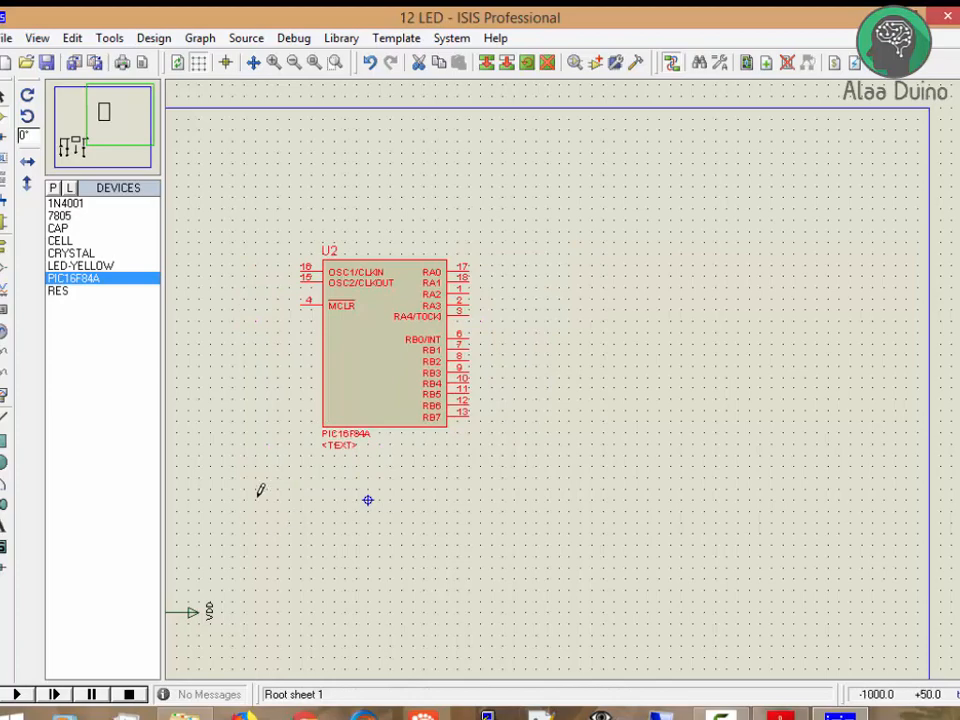
scroll(260, 490, "down", 3)
scroll(392, 366, "up", 3)
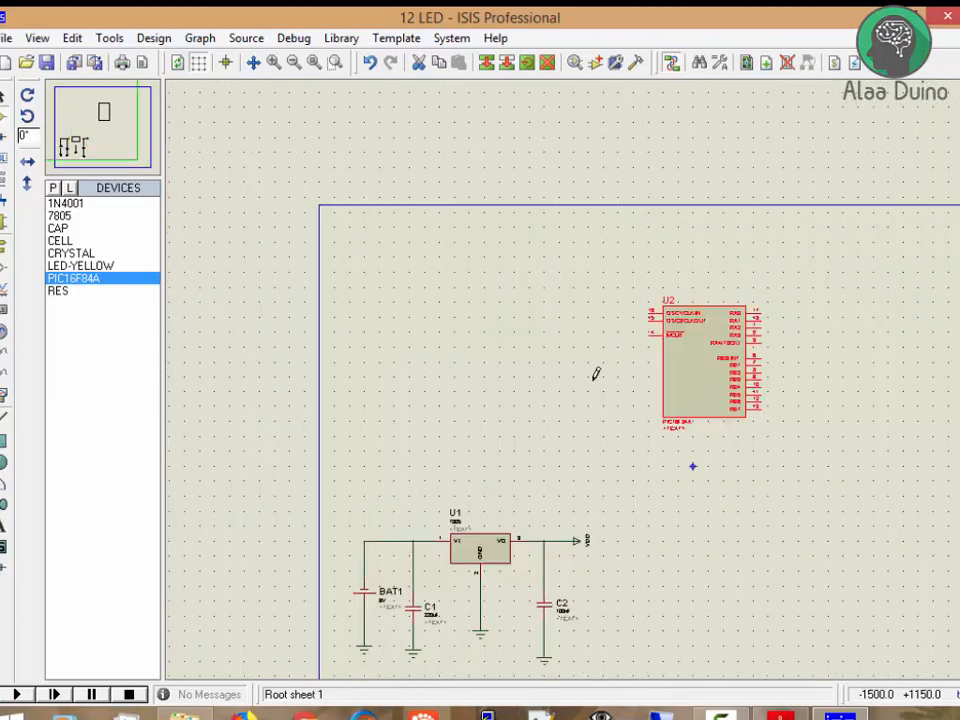
Move the PIC16F84A further left so it sits directly above the power supply's VDD output, with free space on both sides
left_click_drag(669, 392, 562, 372)
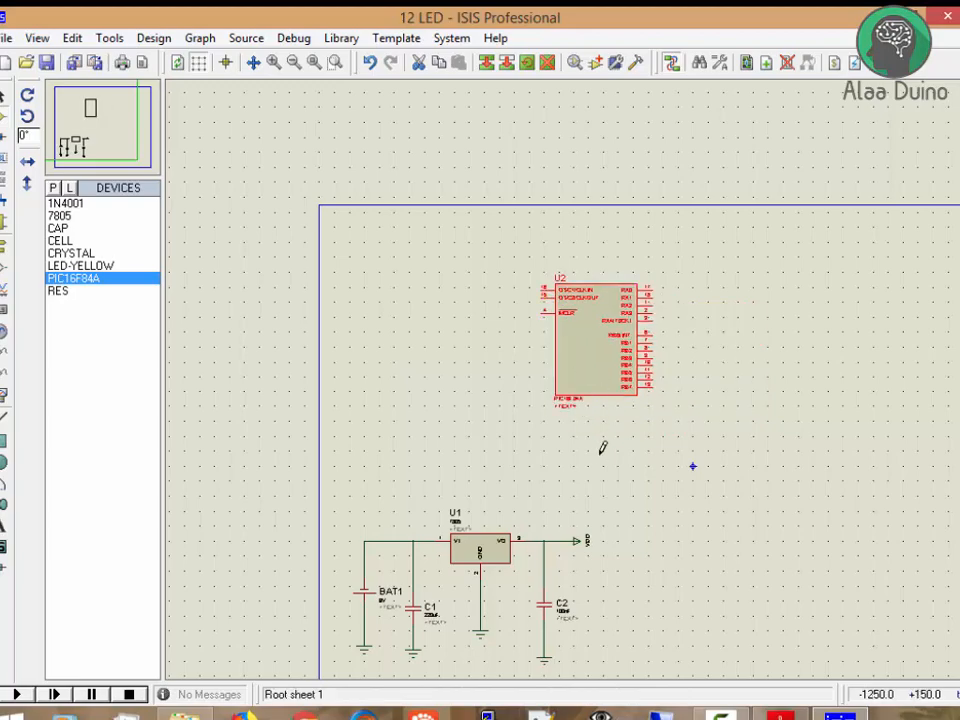
scroll(602, 446, "up", 2)
scroll(574, 300, "down", 3)
scroll(568, 455, "up", 2)
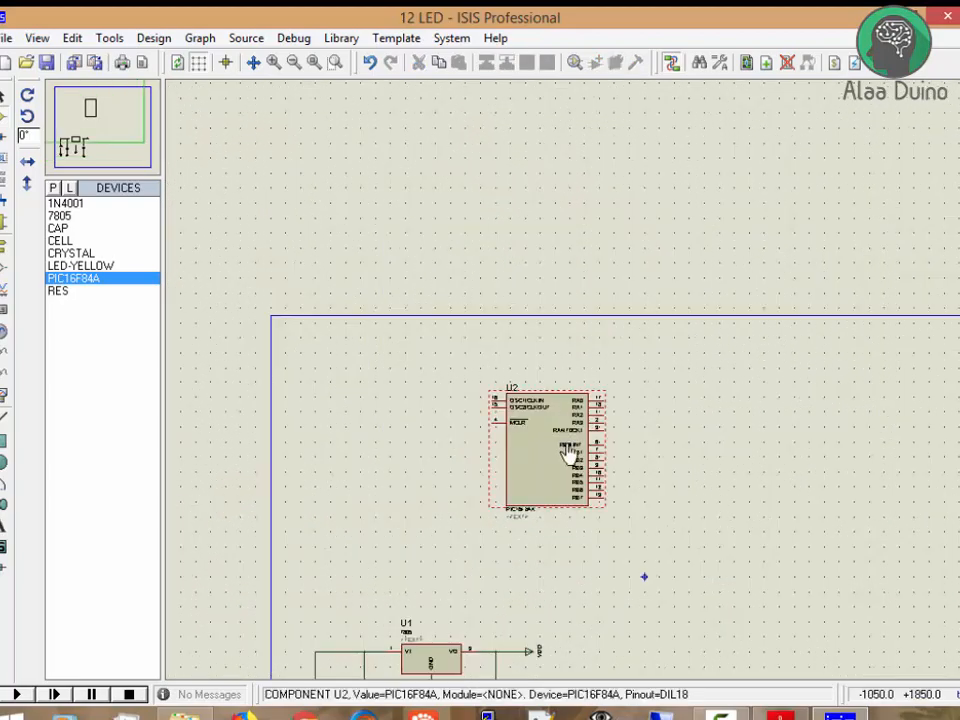
scroll(568, 455, "up", 1)
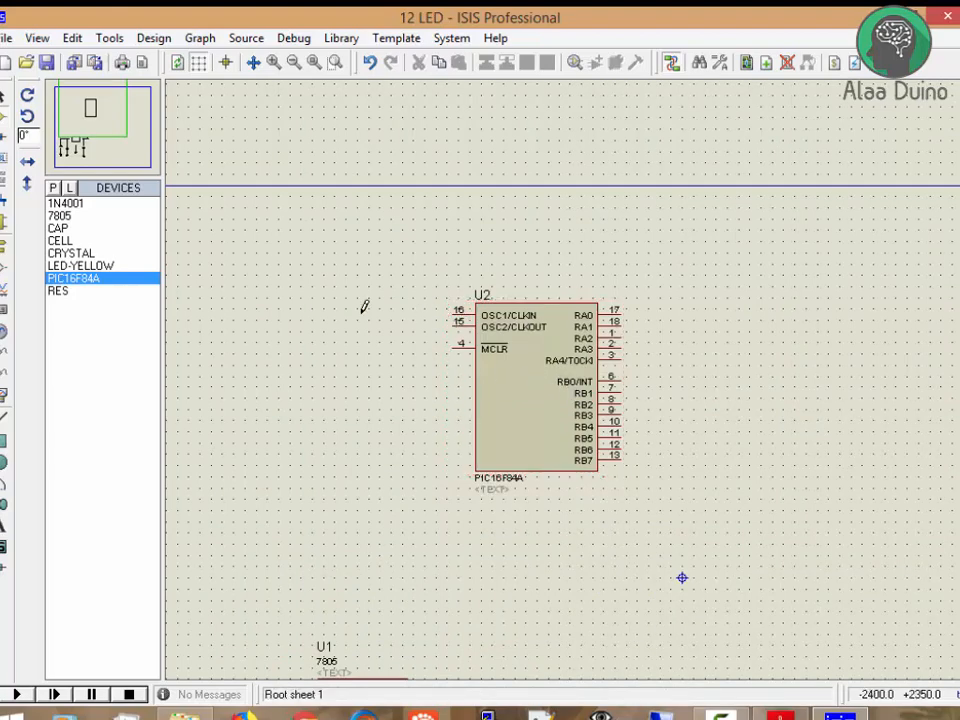
Place a CRYSTAL rotated to -90° on the sheet, to the left of the PIC16F84A's oscillator pins
left_click(72, 254)
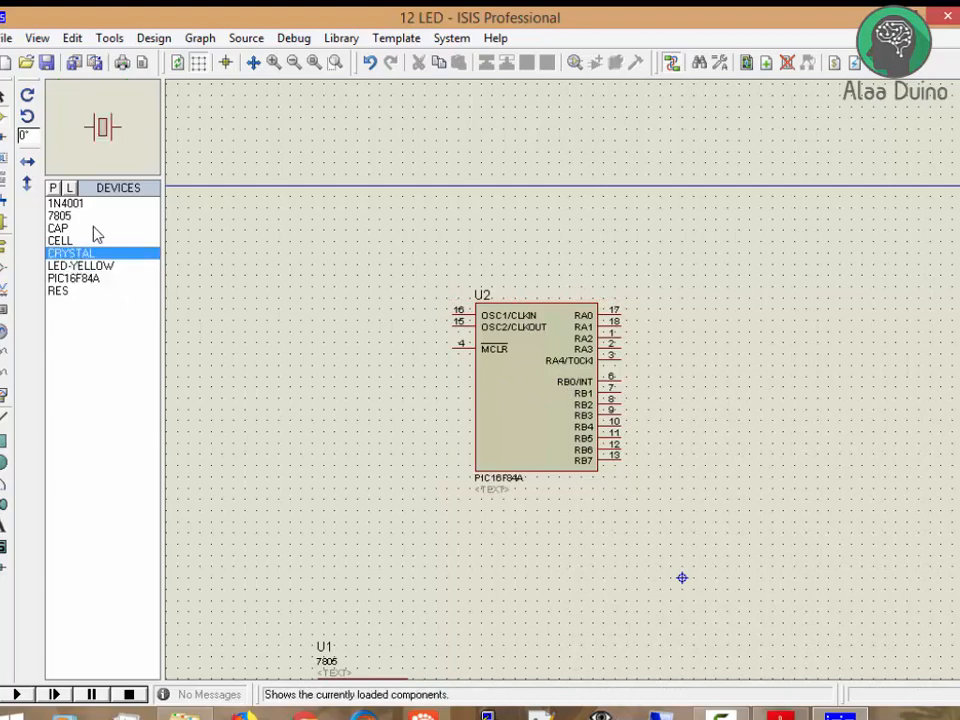
left_click(27, 94)
left_click(381, 326)
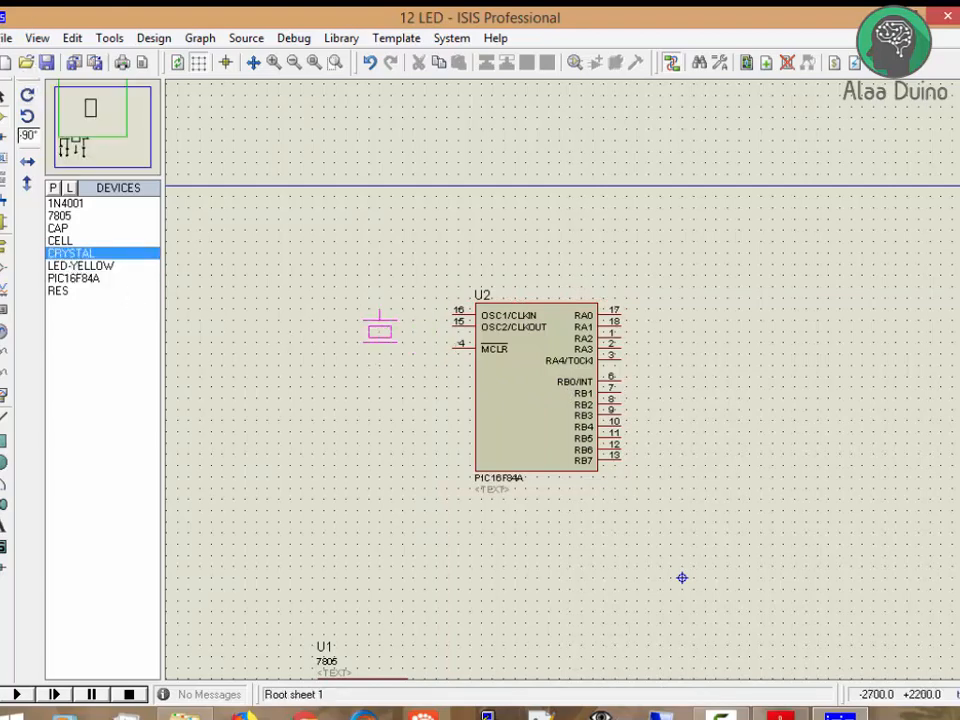
left_click(346, 330)
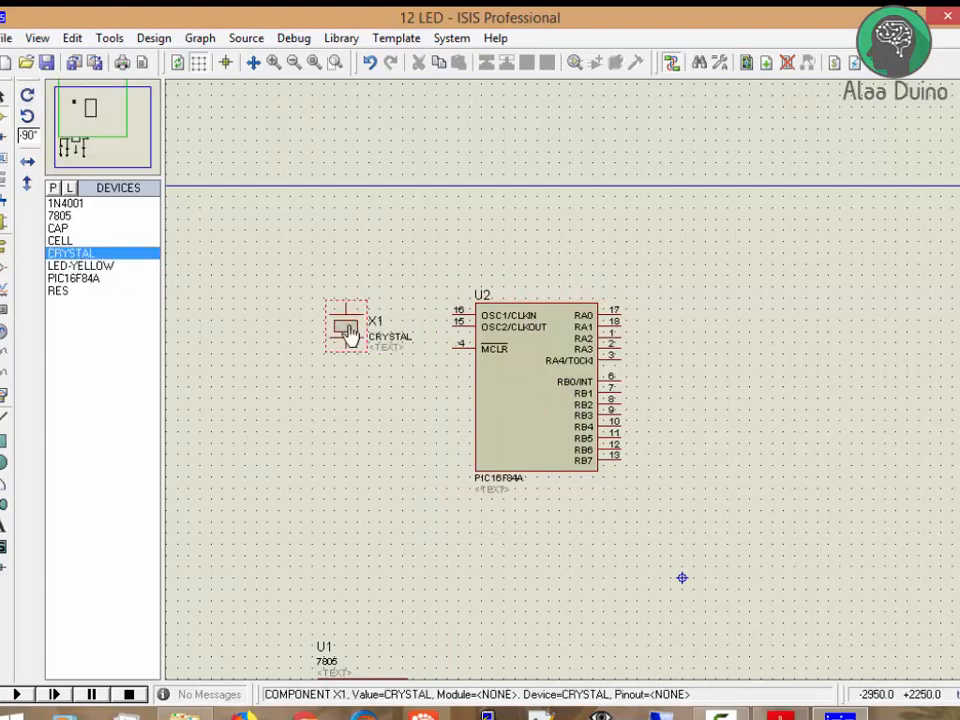
Place two horizontal CAP capacitors left of crystal X1, one slightly below it and one slightly above it
left_click(60, 216)
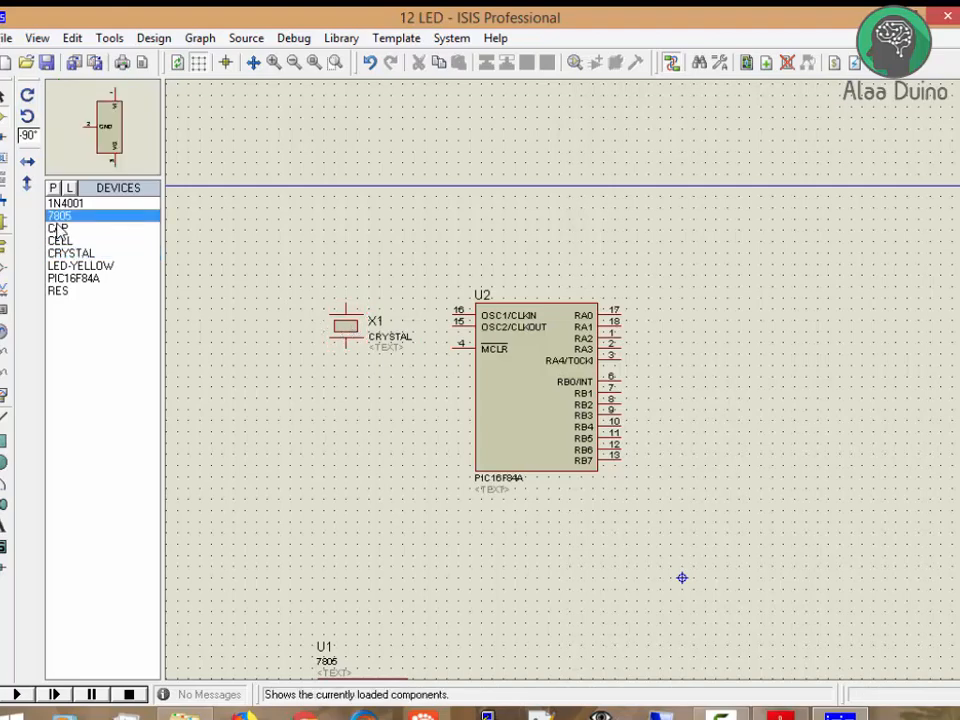
left_click(58, 229)
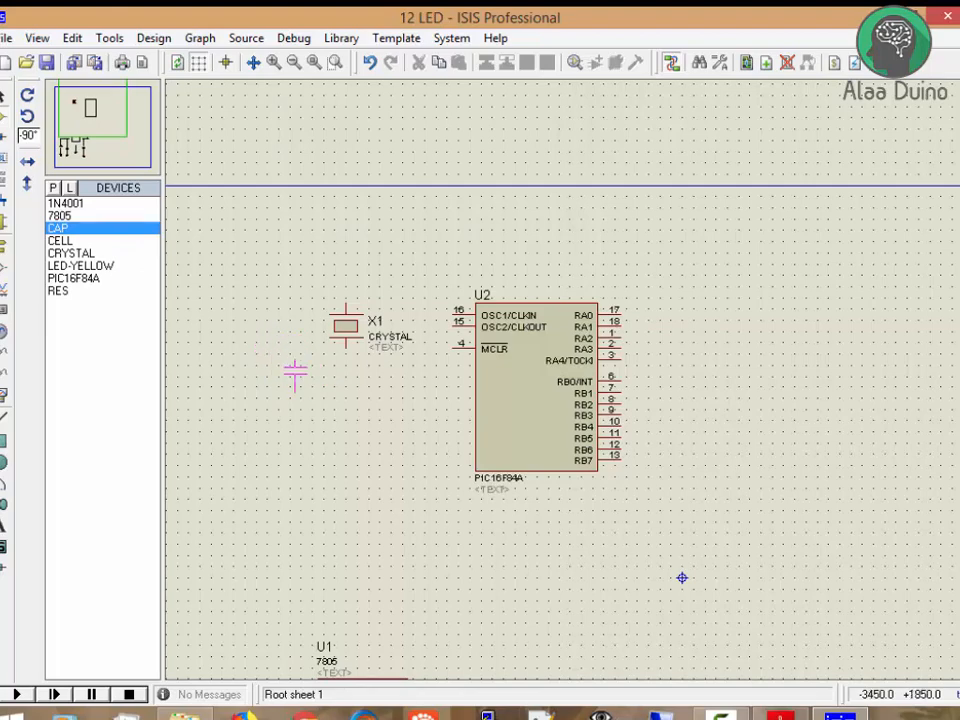
left_click(27, 94)
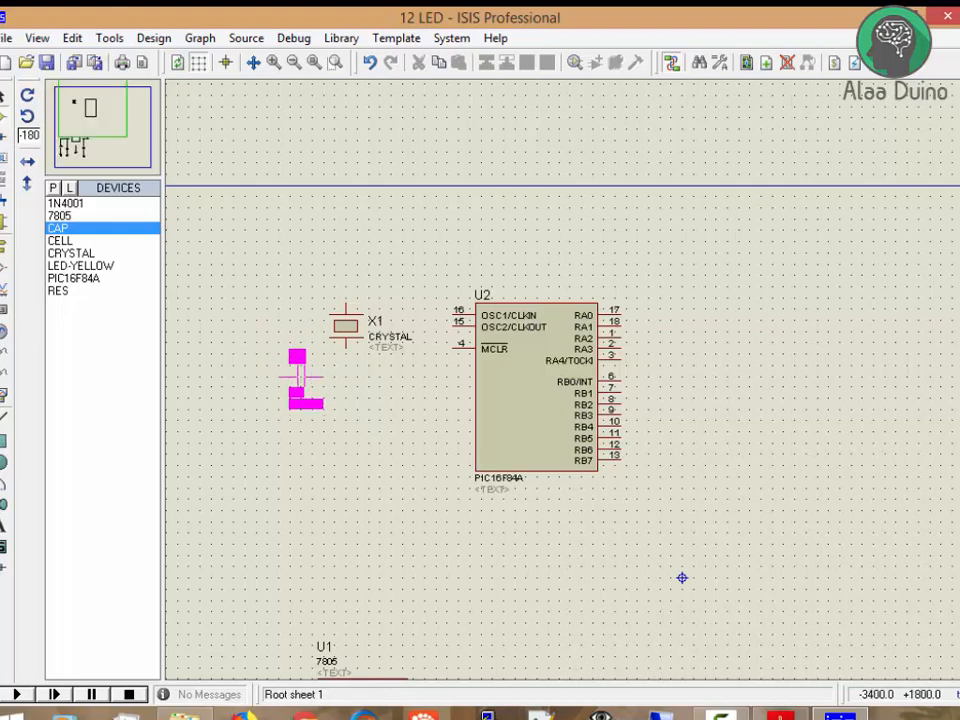
left_click(302, 376)
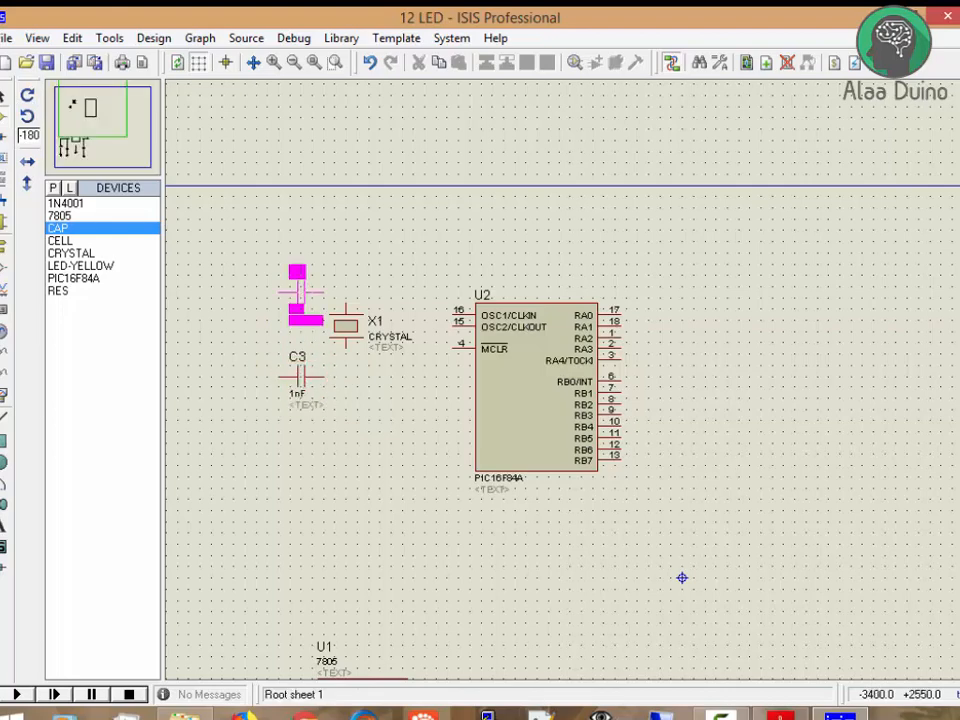
left_click(300, 287)
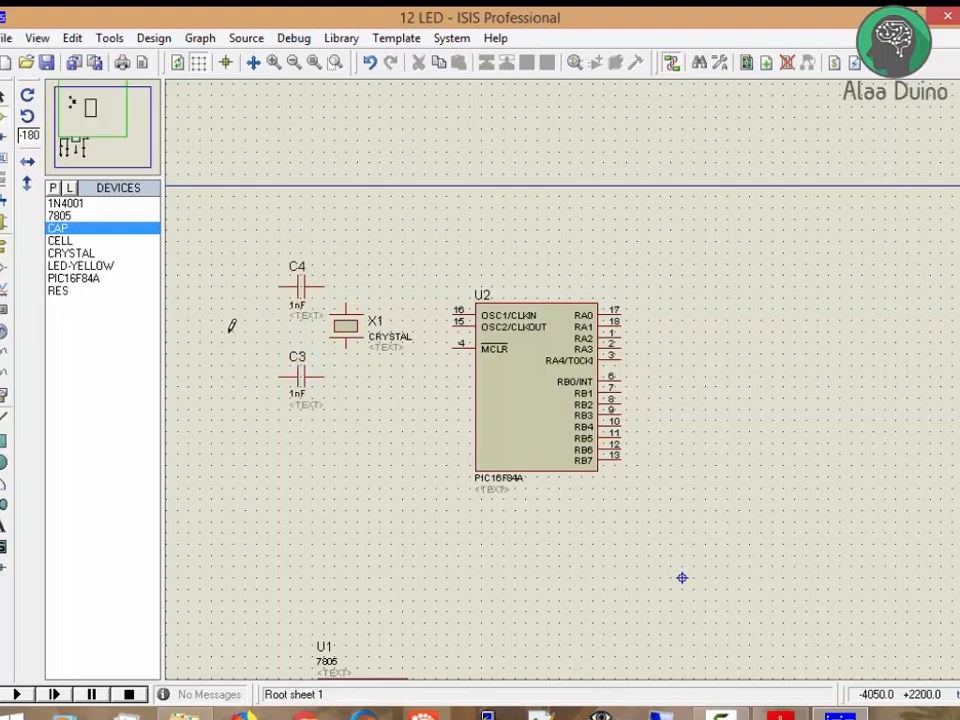
Wire the left pins of C3 and C4 together and connect their right pins to the lower and upper ends of crystal X1
left_click(283, 286)
left_click(280, 372)
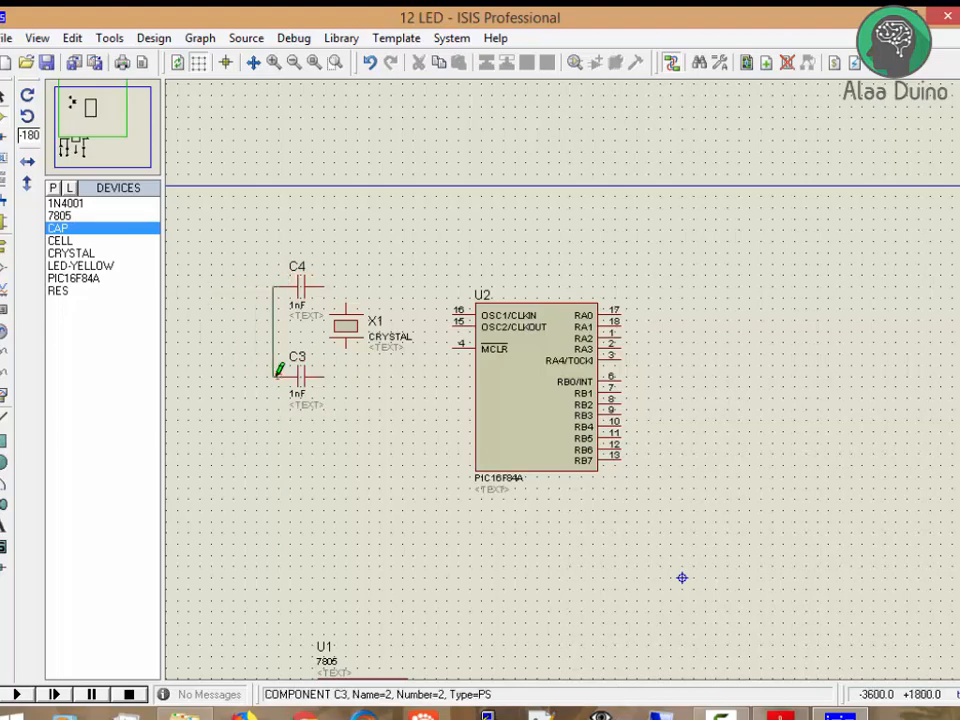
left_click(324, 377)
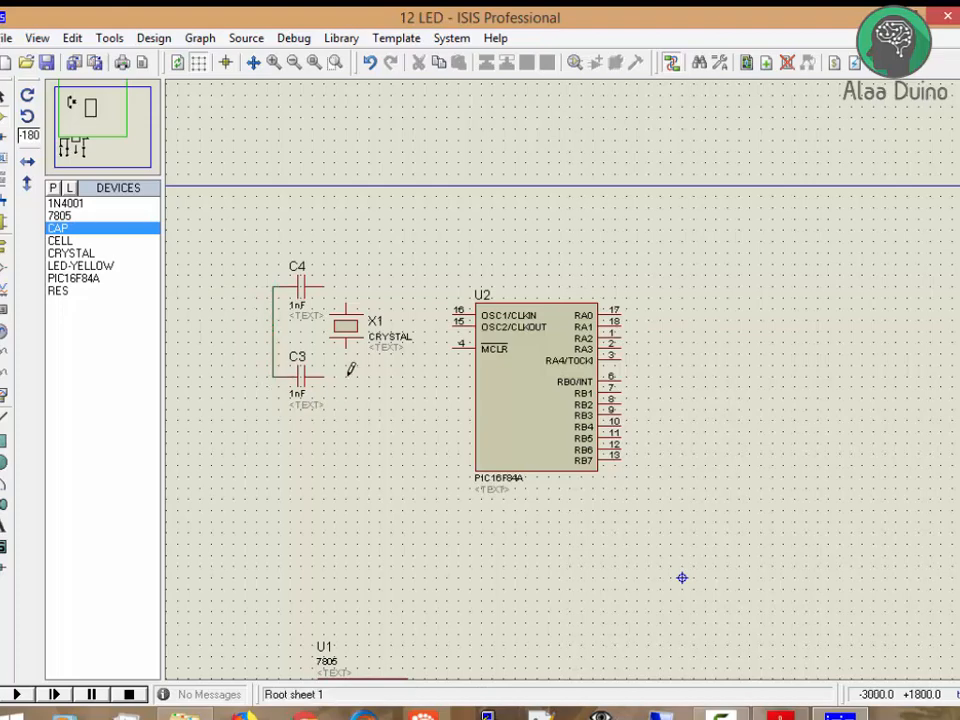
left_click(346, 343)
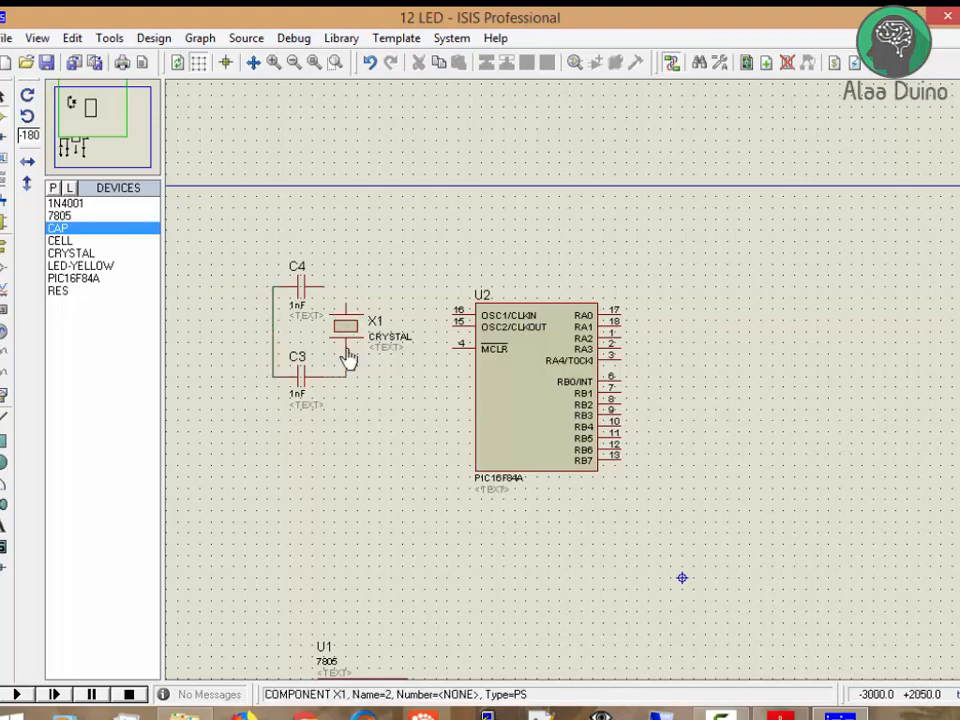
left_click(346, 303)
left_click(322, 286)
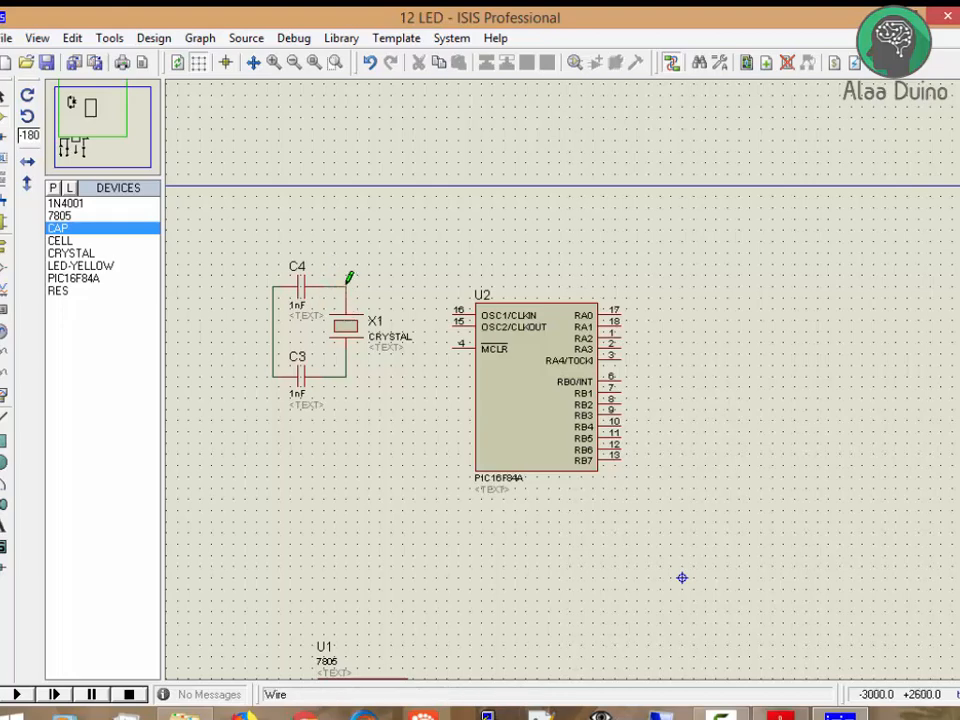
Wire the crystal's upper node to OSC1/CLKIN and its lower node to OSC2/CLKOUT on the PIC16F84A
left_click(349, 278)
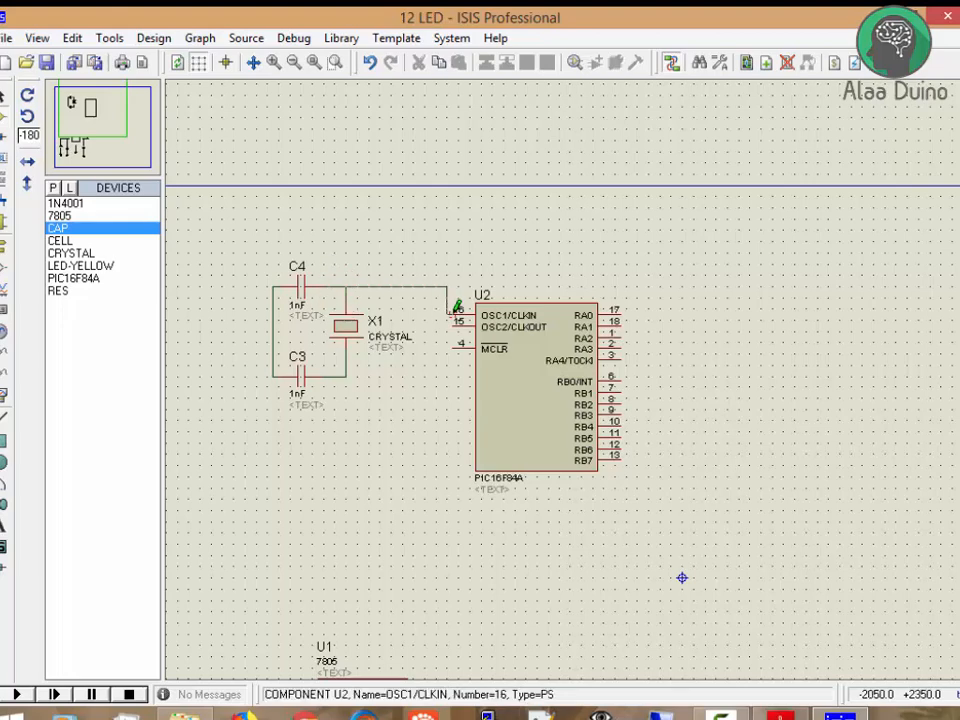
left_click(457, 307)
left_click(460, 321)
left_click(350, 368)
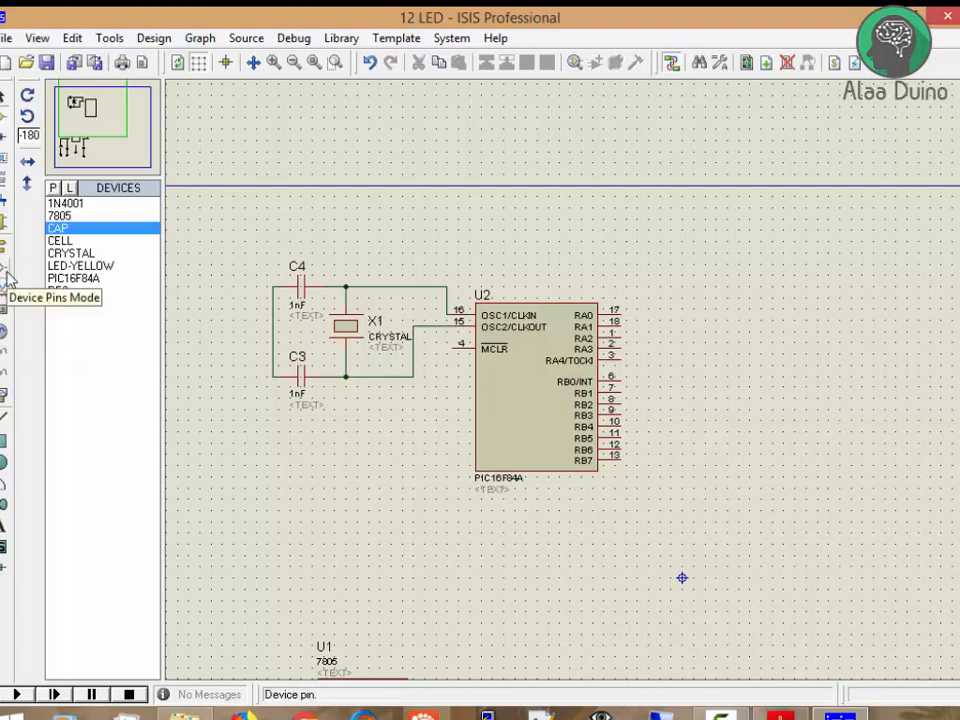
Place a GROUND terminal left of the crystal capacitors and wire it to the line joining C3 and C4
left_click(4, 246)
left_click(90, 265)
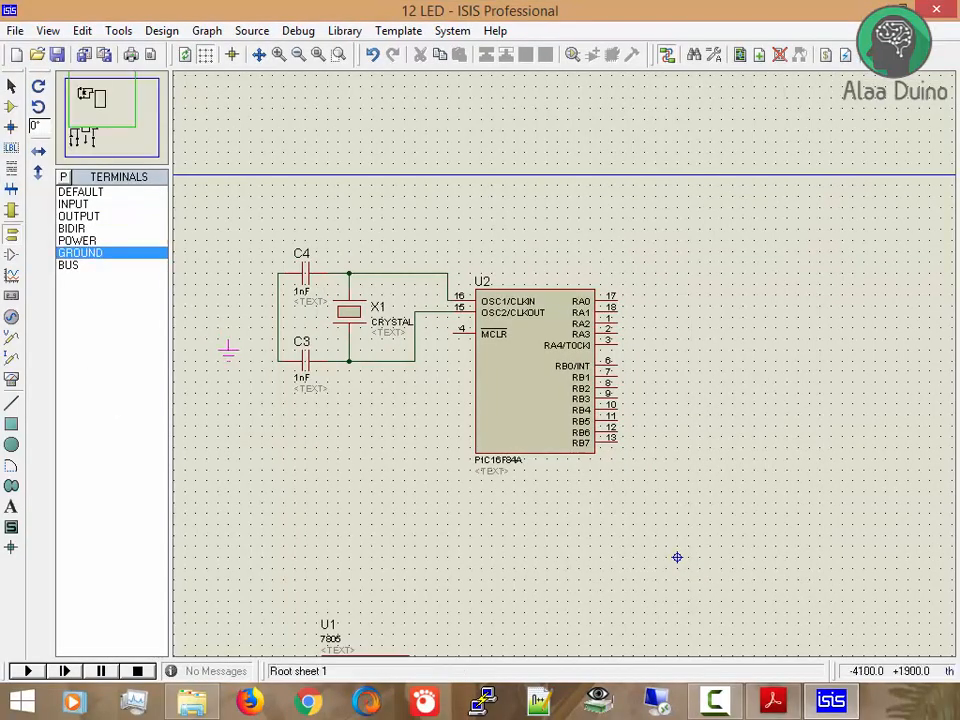
left_click(228, 348)
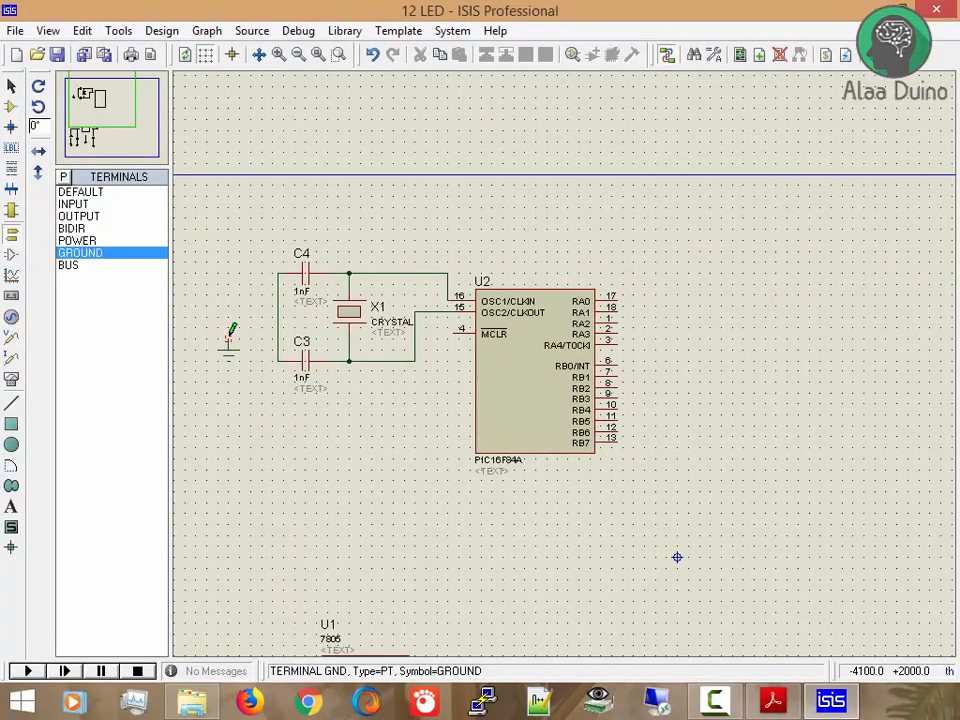
left_click(229, 341)
left_click(279, 317)
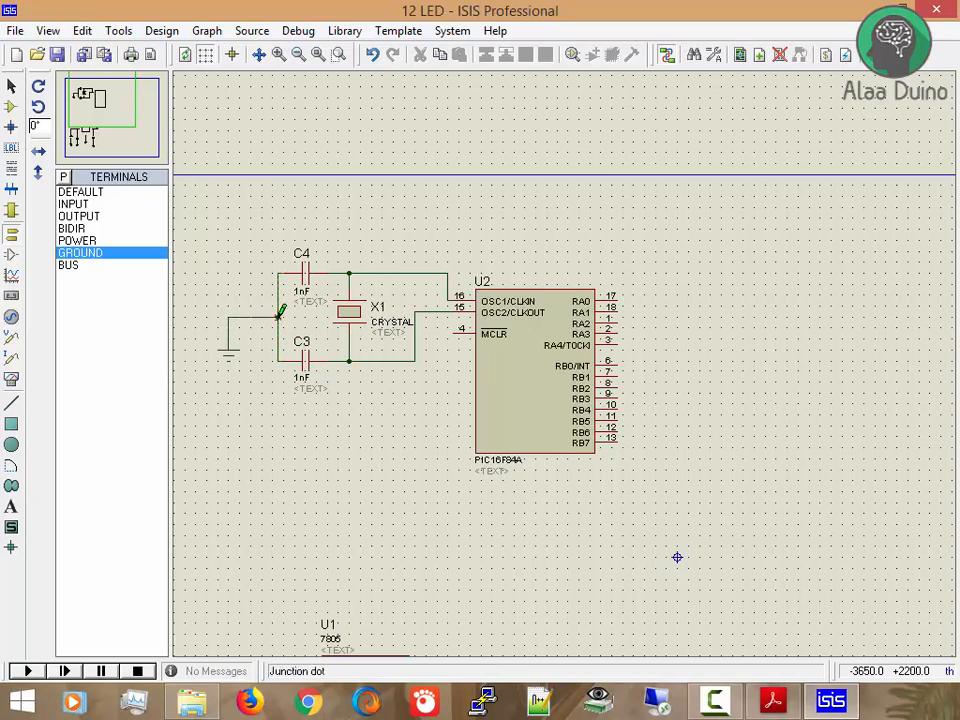
Draw a wire from the PIC16F84A's MCLR pin out to the left and down, ending it in free space beside the chip
left_click(462, 309)
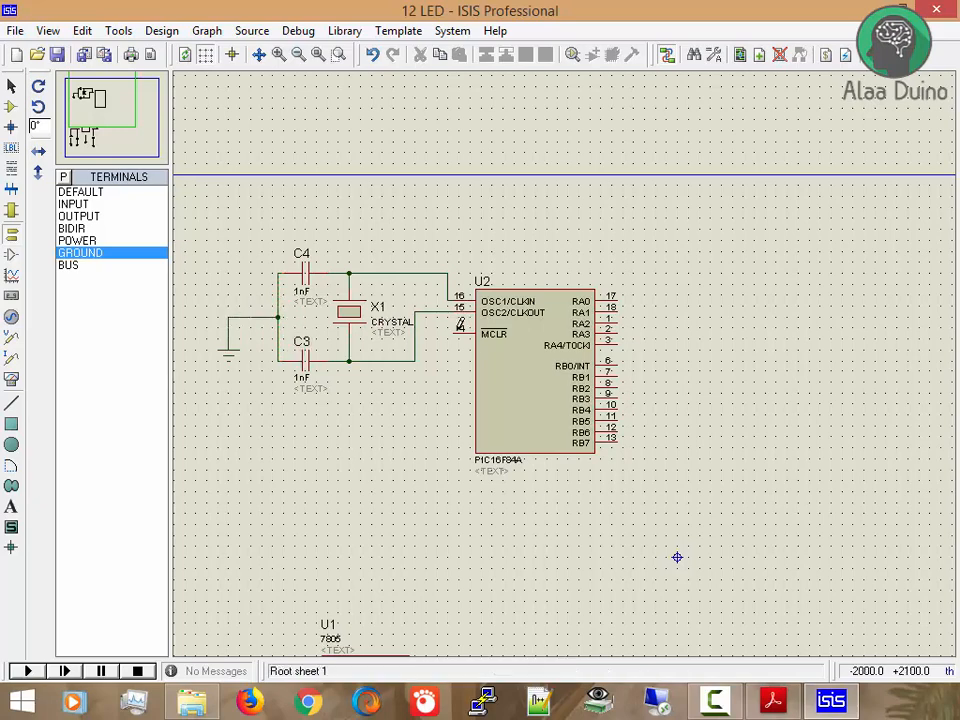
left_click(460, 331)
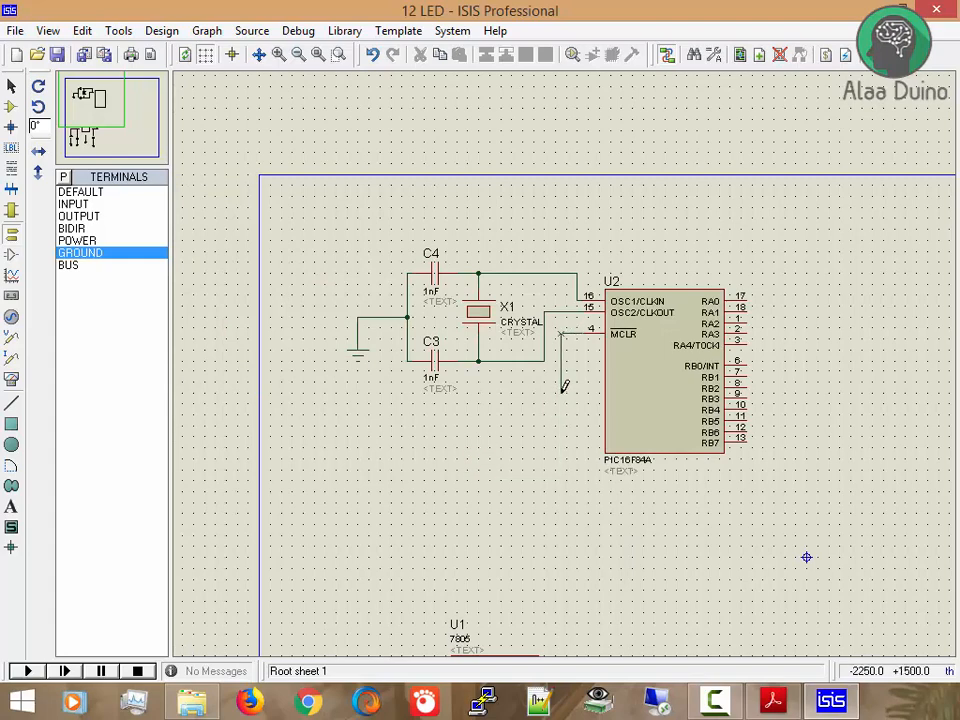
double_click(561, 392)
Place a vertical RES resistor, rotated to -90°, at the open lower end of the MCLR wire
left_click(11, 106)
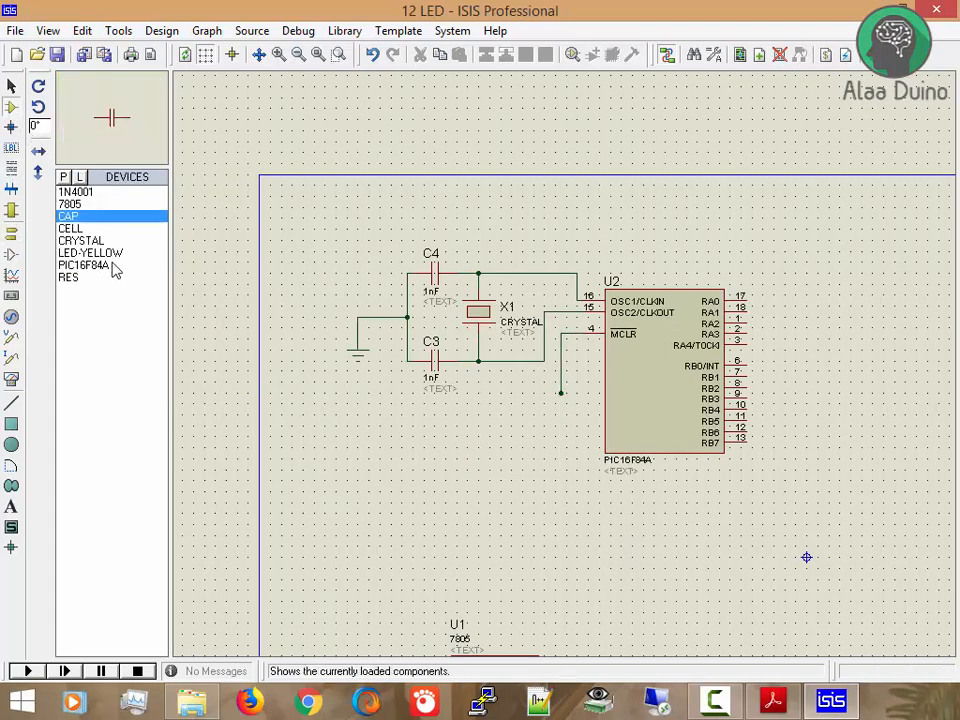
left_click(70, 278)
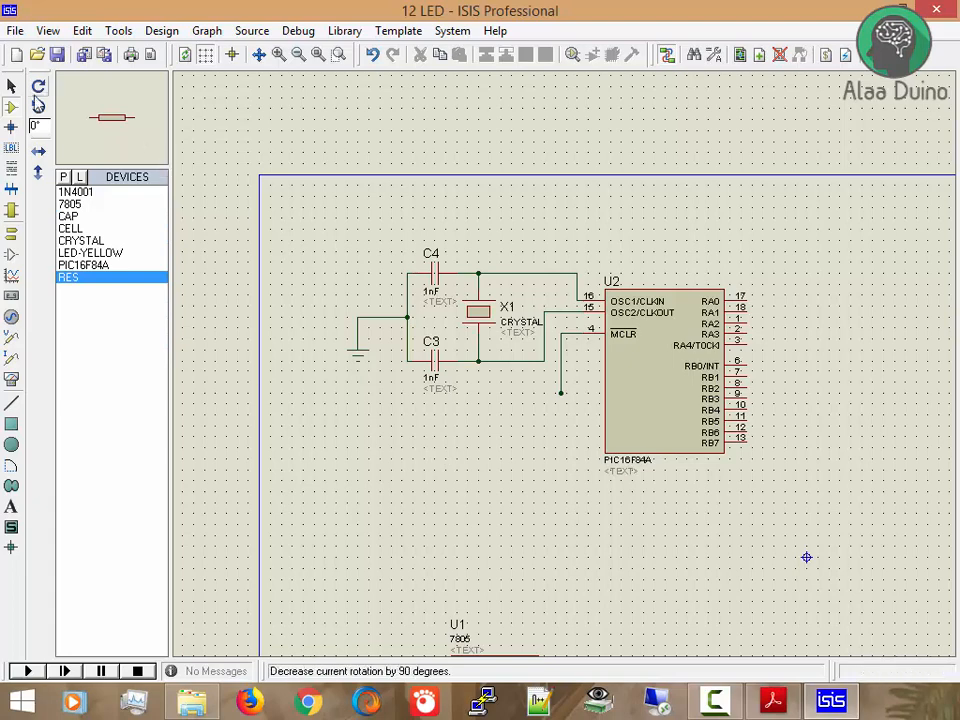
left_click(39, 91)
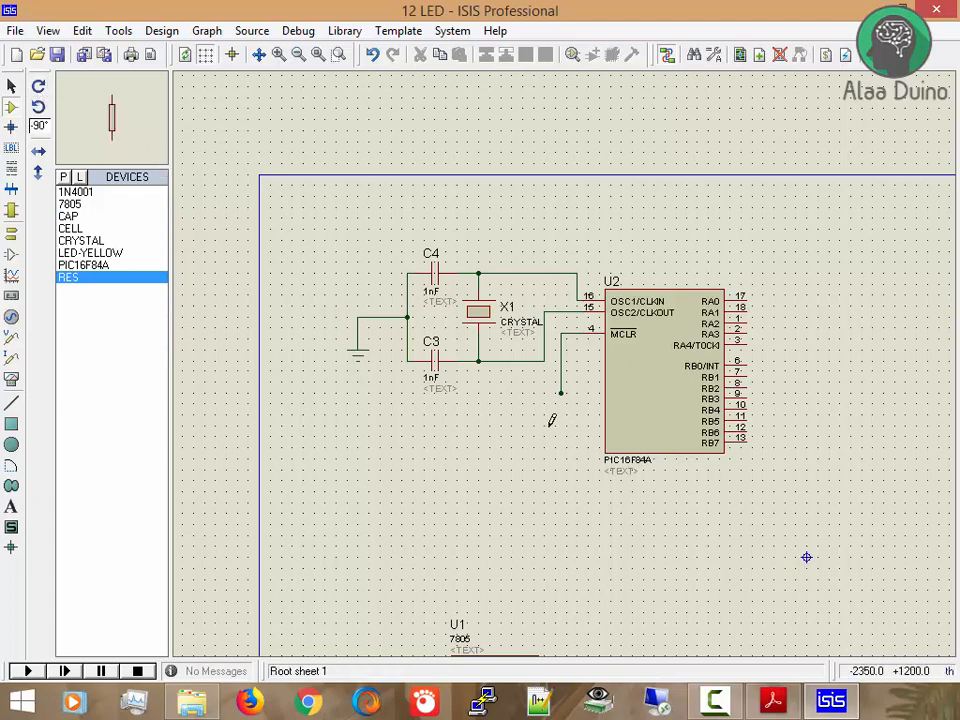
left_click(561, 420)
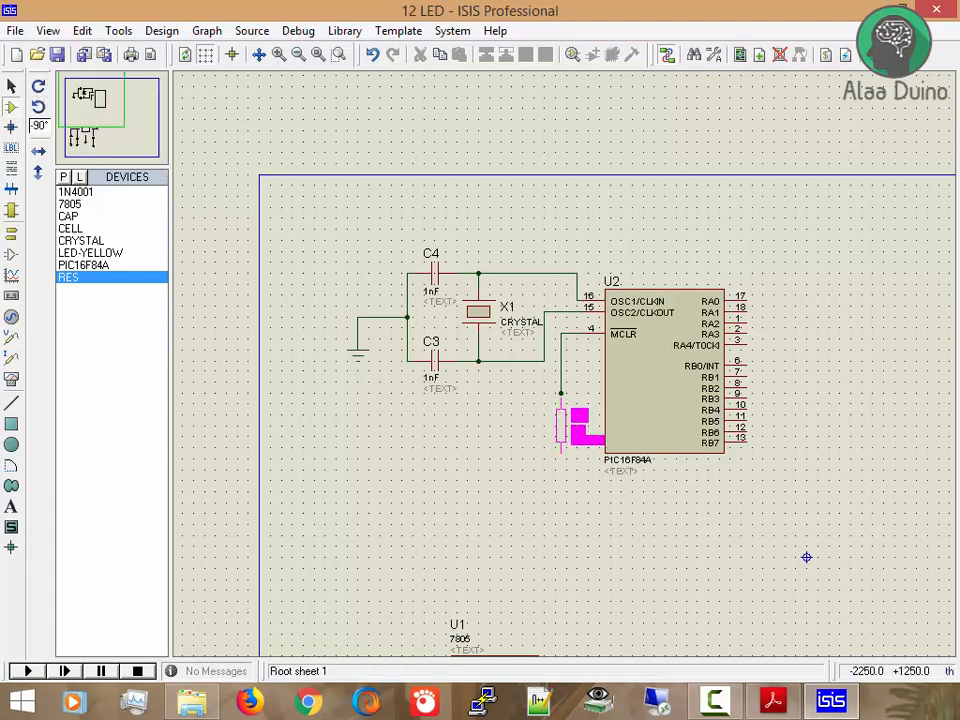
left_click(563, 427)
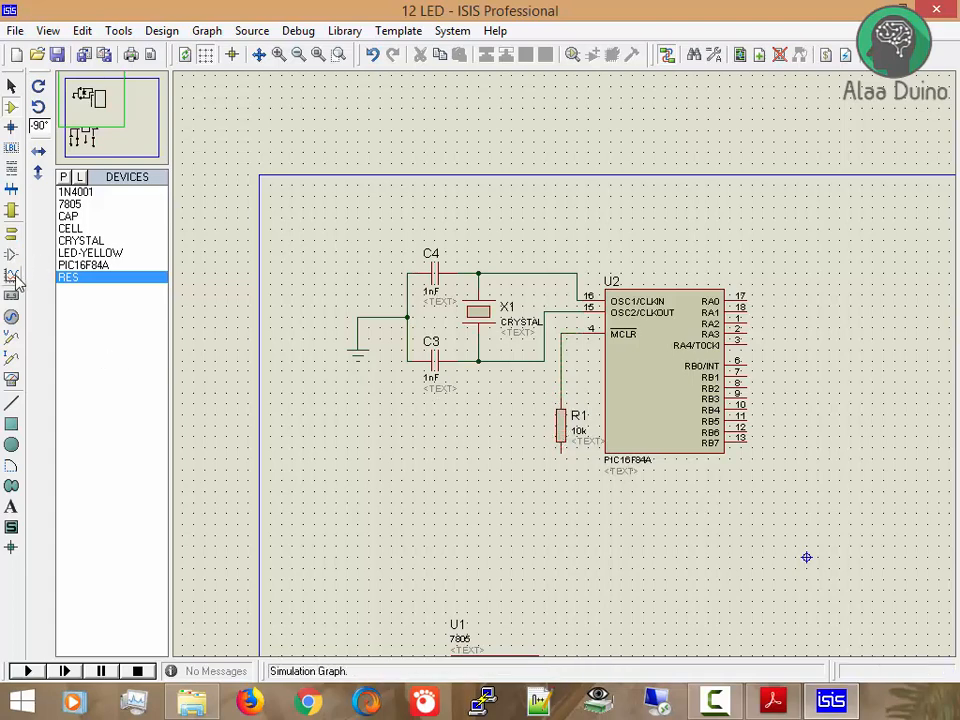
Copy the VDD power terminal at the 7805 output and paste it just below resistor R1
scroll(628, 585, "down", 2)
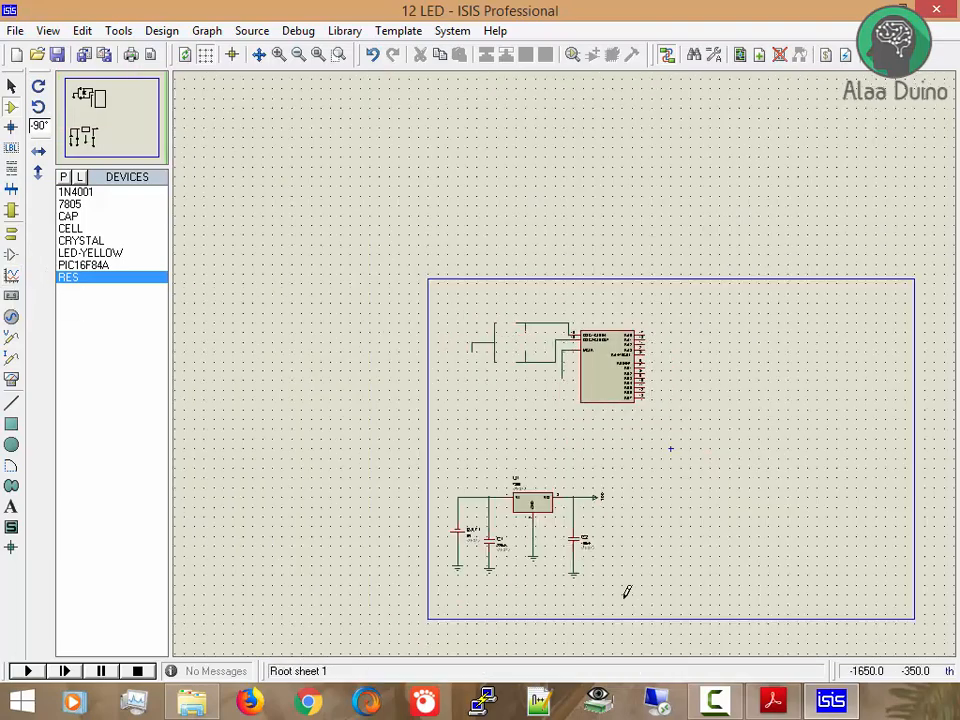
scroll(598, 510, "up", 2)
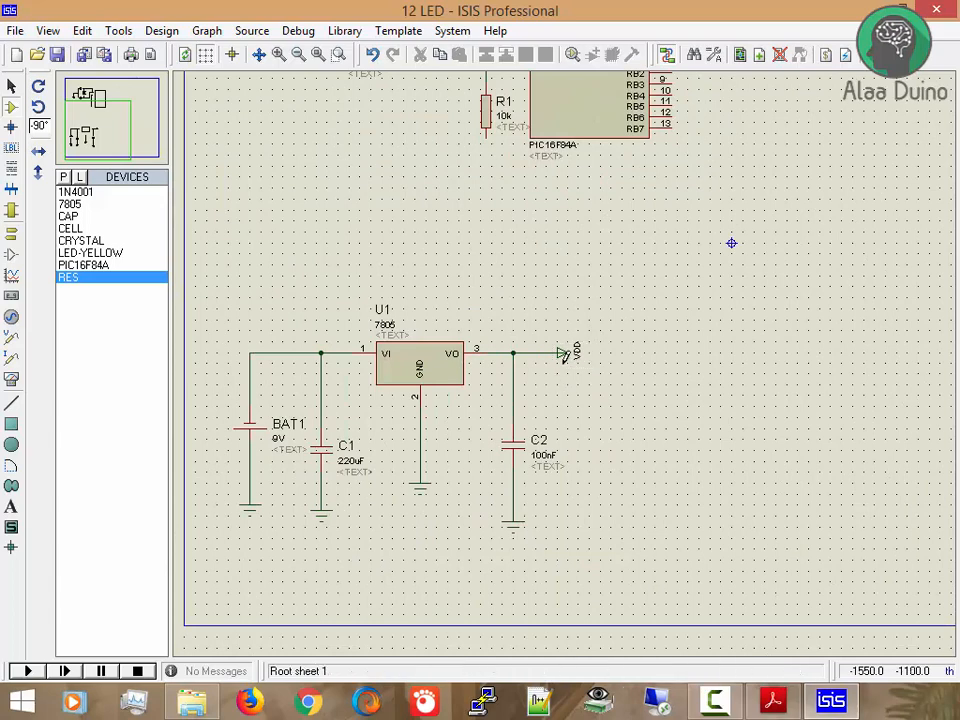
left_click(564, 360)
right_click(564, 360)
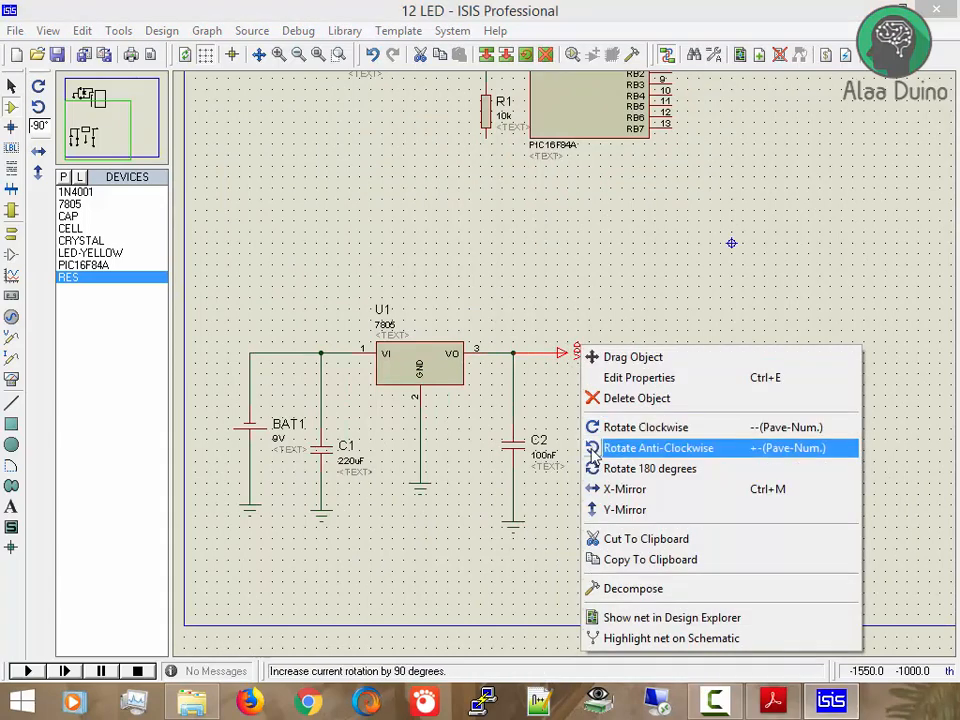
left_click(640, 558)
right_click(497, 168)
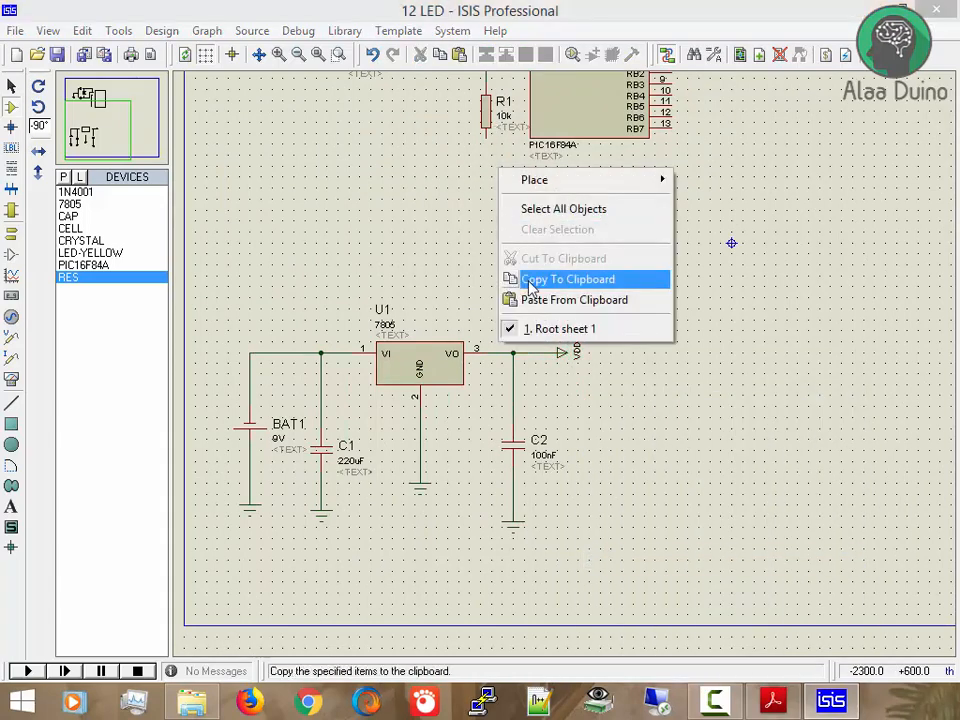
left_click(545, 300)
left_click(510, 188)
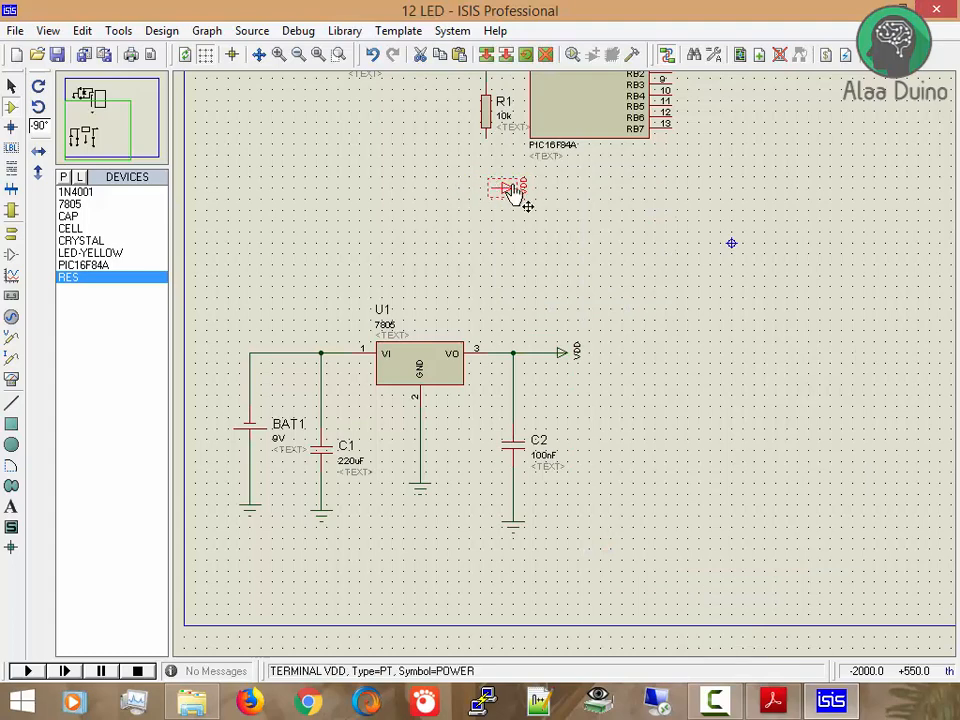
Rotate the pasted VDD terminal to point downward and wire it to the lower pin of R1
right_click(515, 190)
left_click(596, 258)
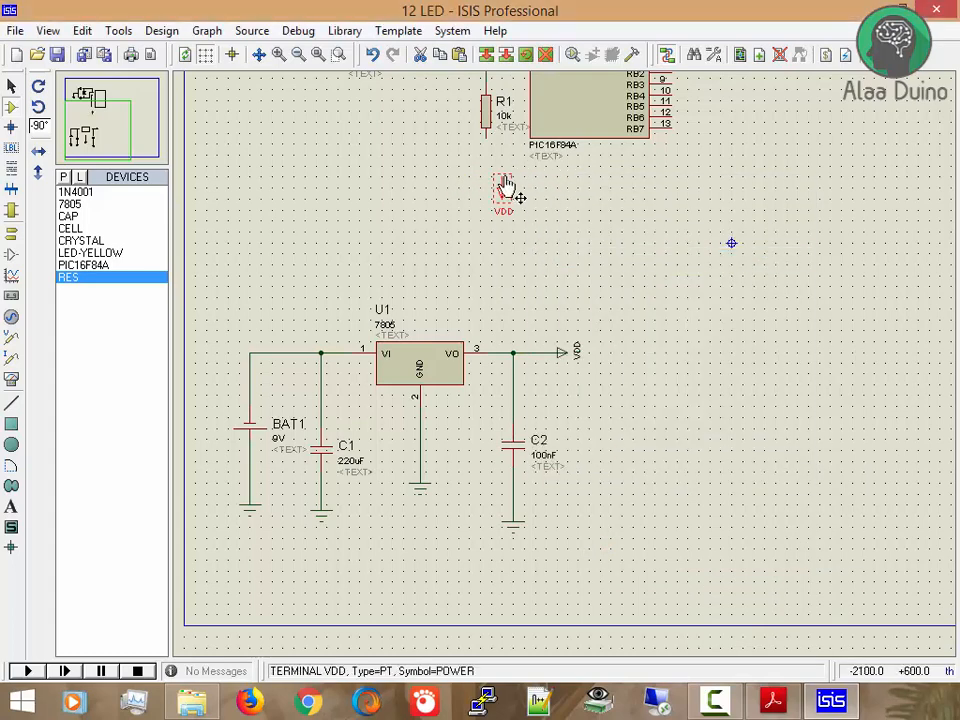
left_click(487, 132)
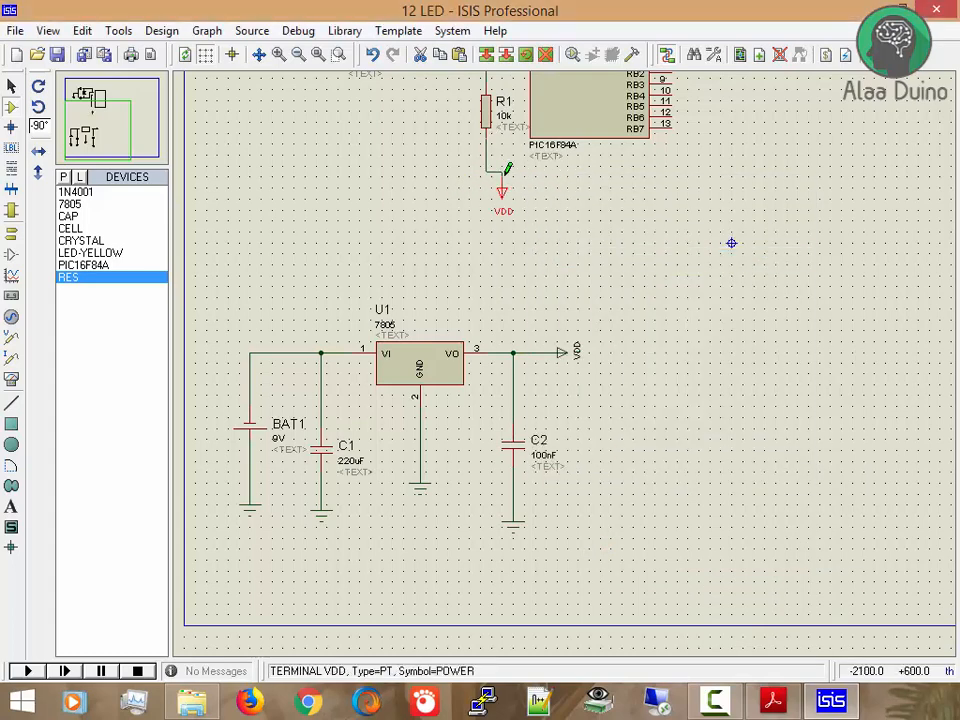
left_click(502, 177)
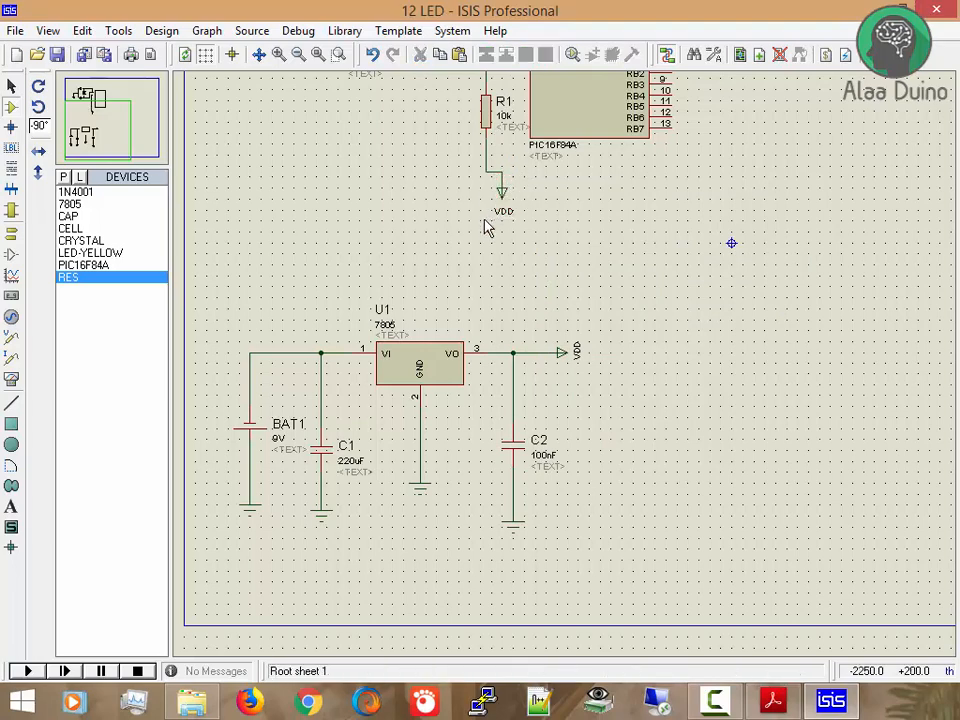
Move the VDD terminal directly beneath resistor R1 so that their connecting wire runs straight
left_click_drag(505, 198, 487, 206)
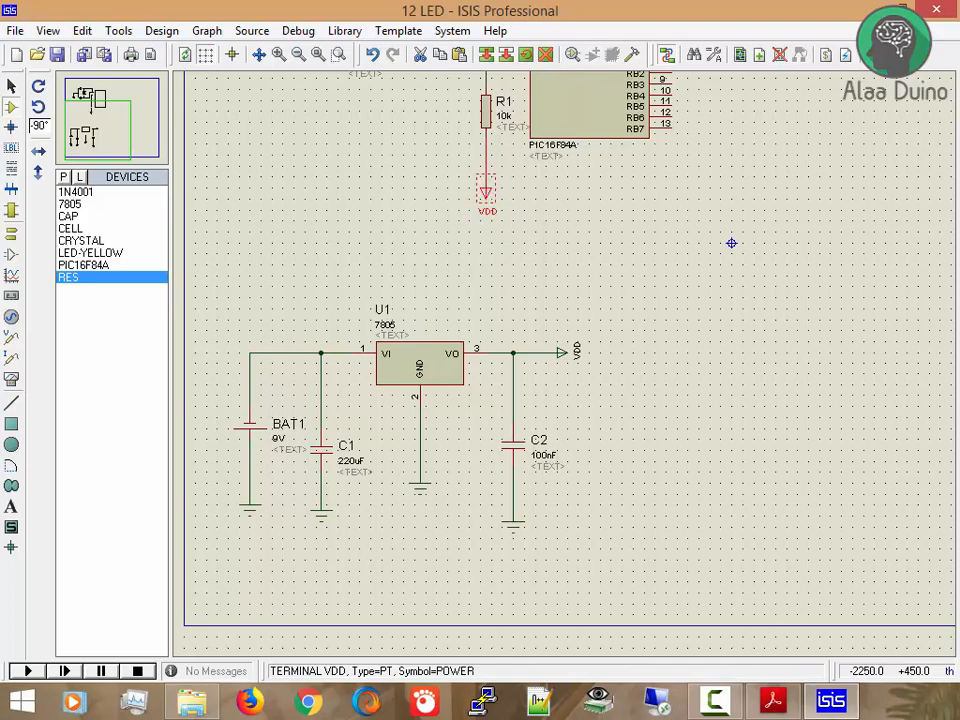
Set the capacitance of crystal capacitor C3 to 22pF
scroll(560, 152, "down", 2)
scroll(596, 216, "up", 2)
scroll(566, 358, "down", 1)
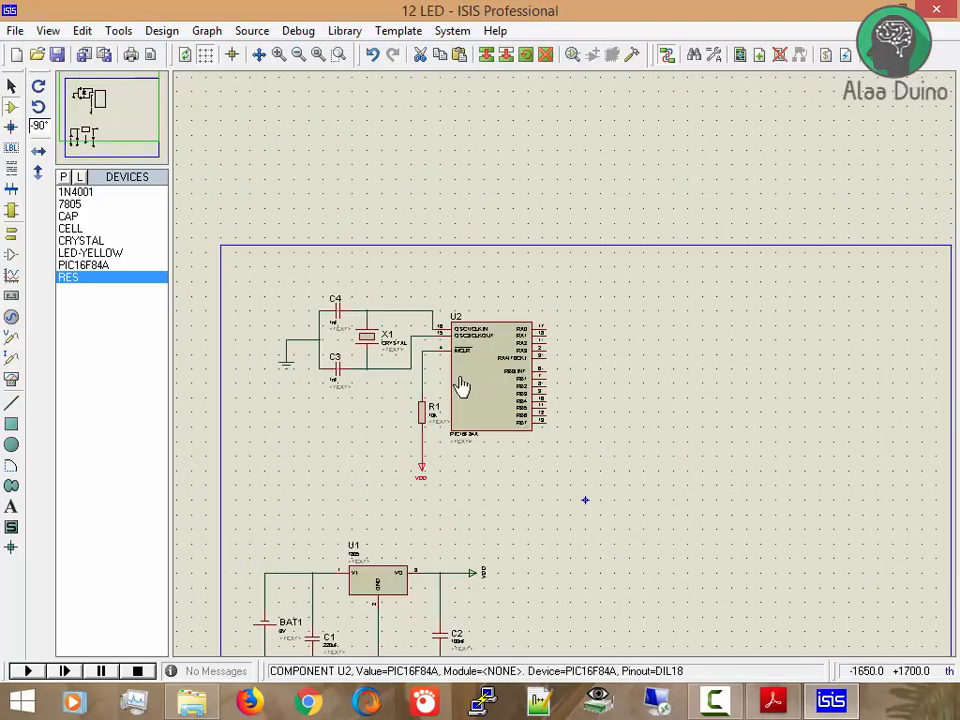
scroll(456, 386, "up", 1)
scroll(819, 545, "up", 1)
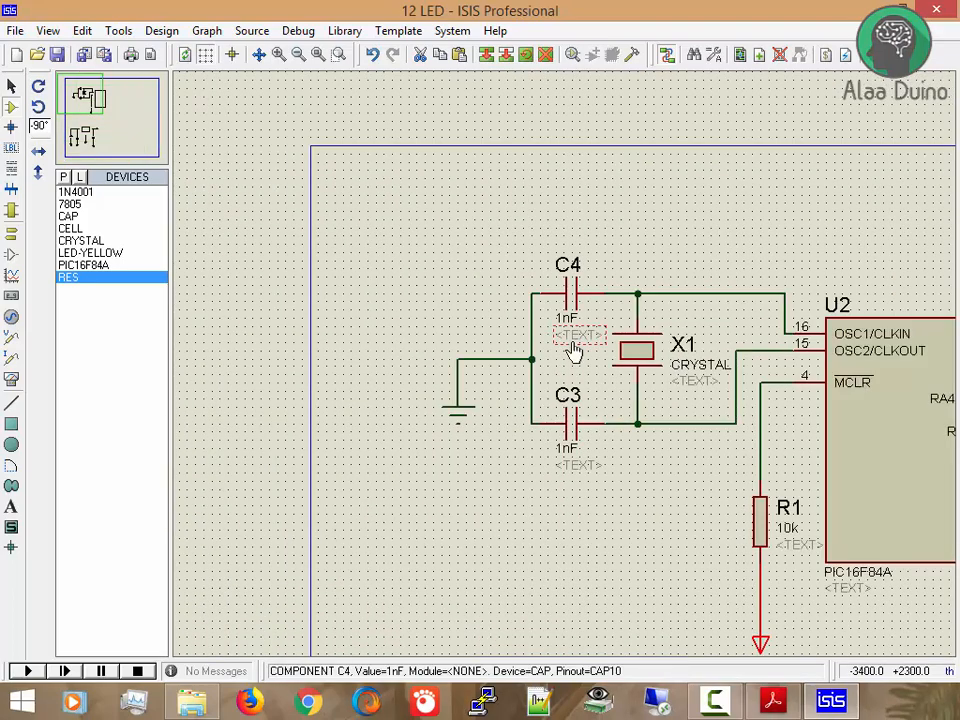
double_click(570, 425)
left_click_drag(366, 233, 372, 234)
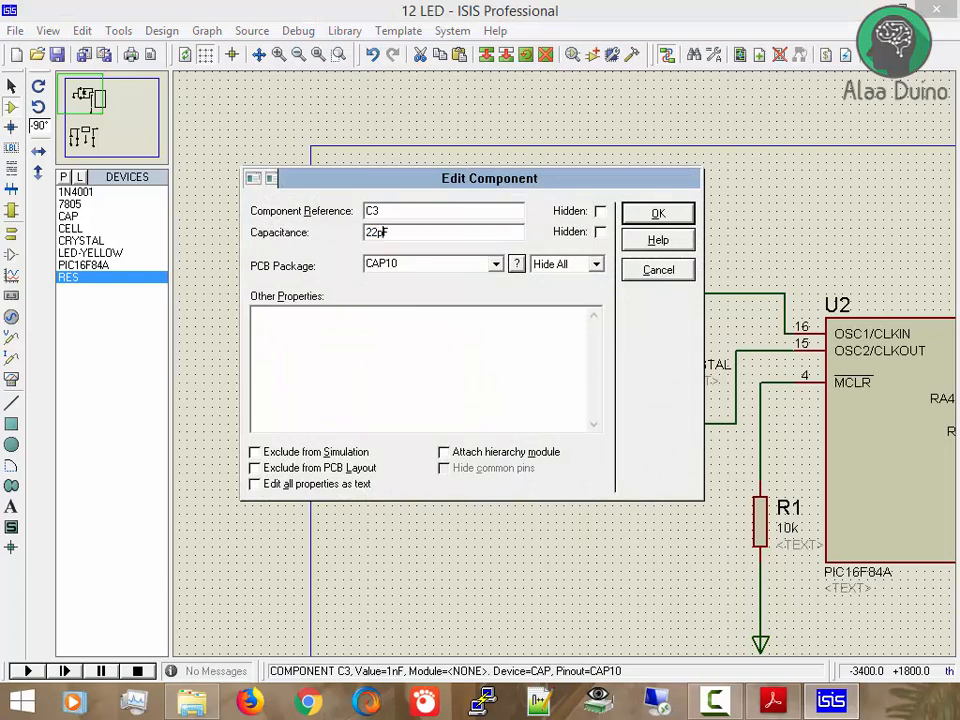
double_click(394, 232)
left_click(658, 213)
Set the capacitance of crystal capacitor C4 to 22pF
double_click(572, 300)
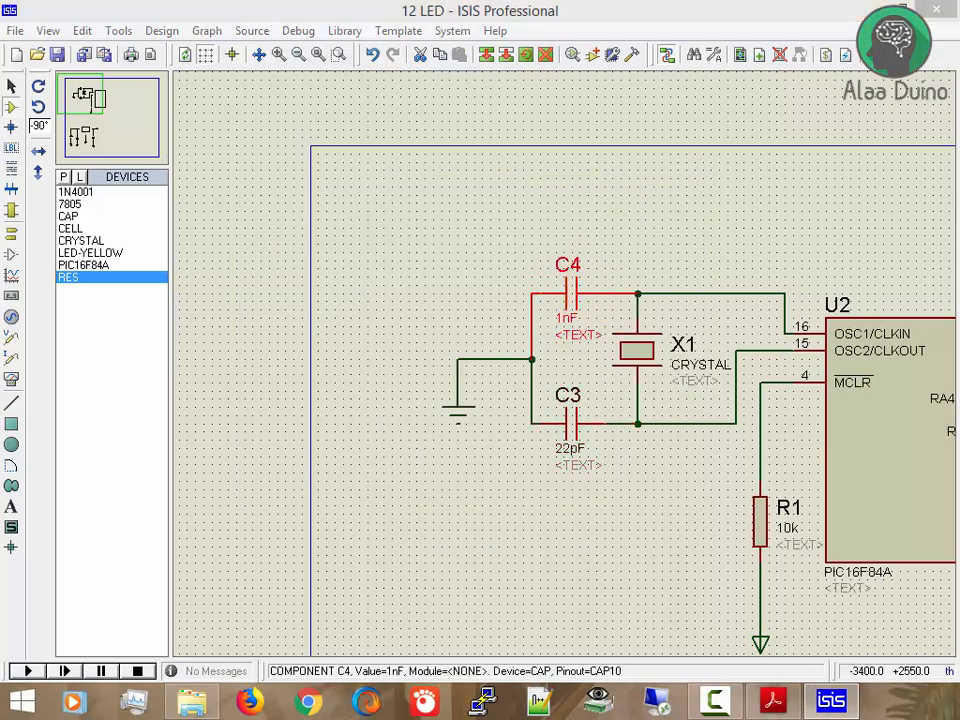
double_click(390, 232)
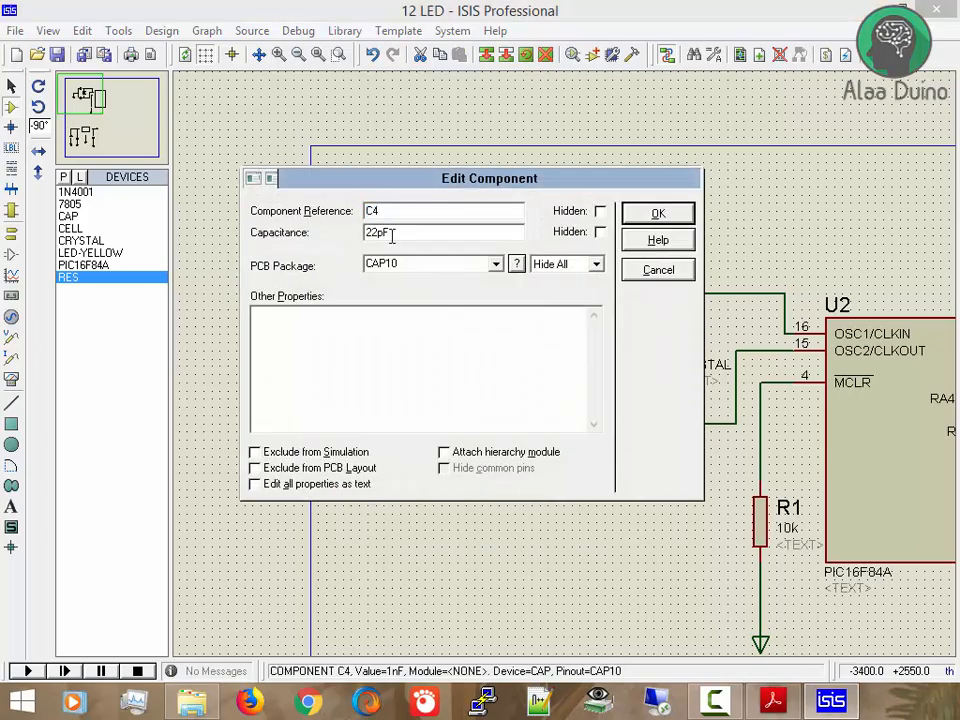
left_click(658, 213)
Set the frequency of crystal X1 to 4MHz and recheck its component properties
left_click(634, 347)
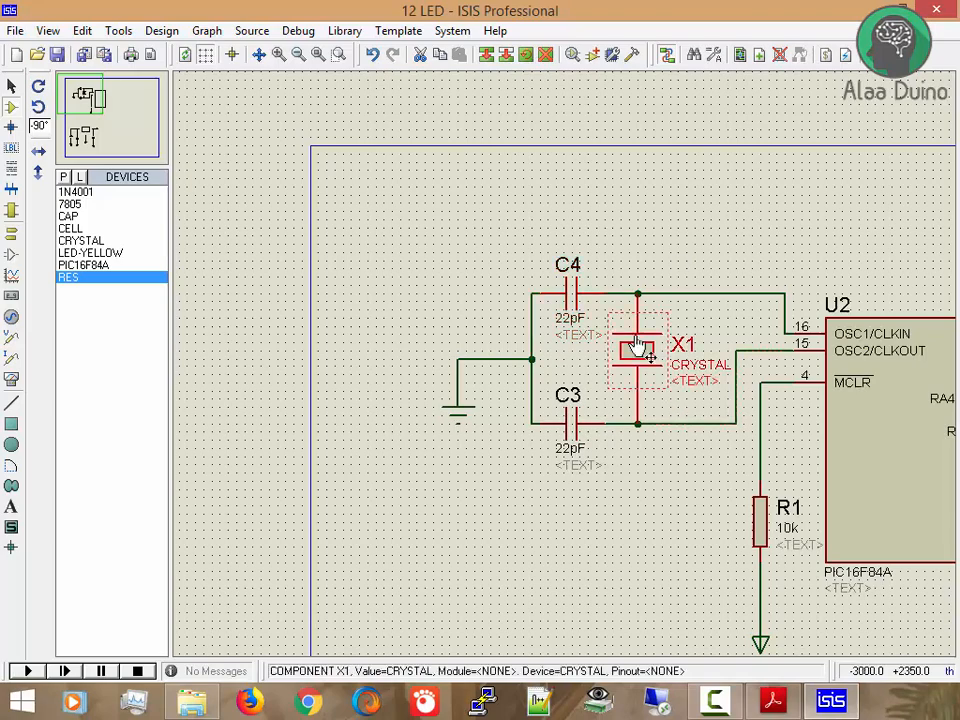
left_click(637, 347)
left_click_drag(393, 266, 355, 266)
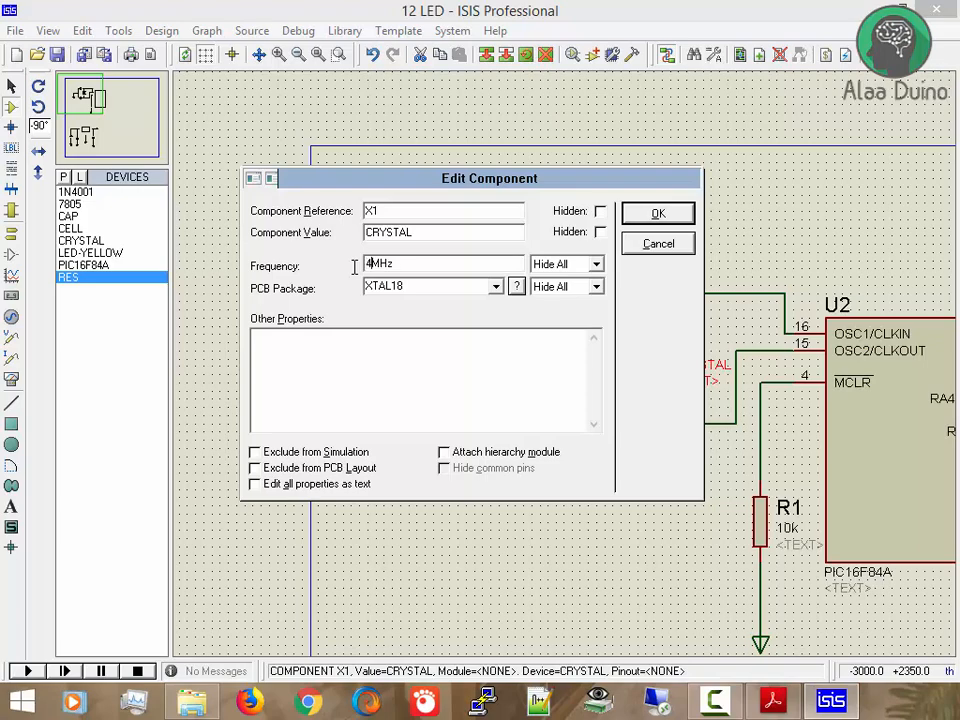
left_click(640, 214)
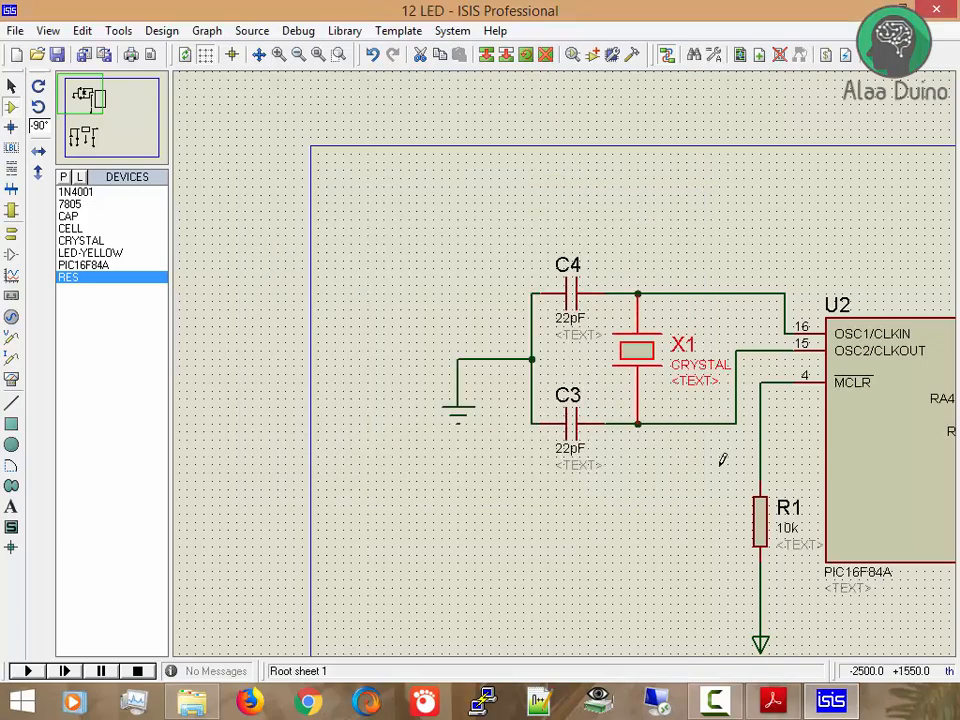
double_click(651, 368)
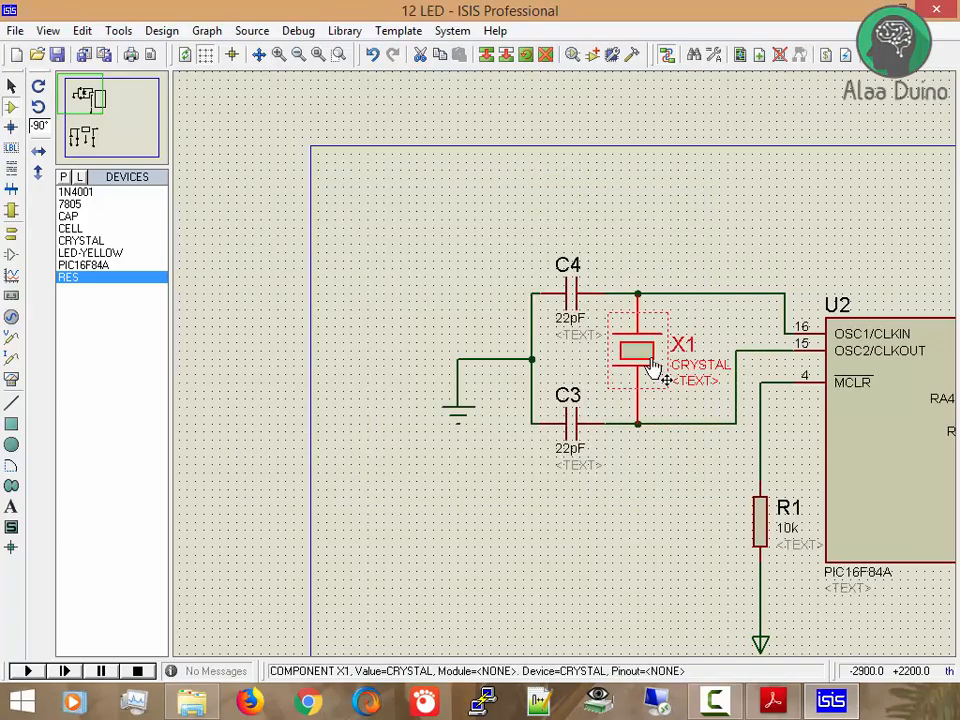
left_click(658, 214)
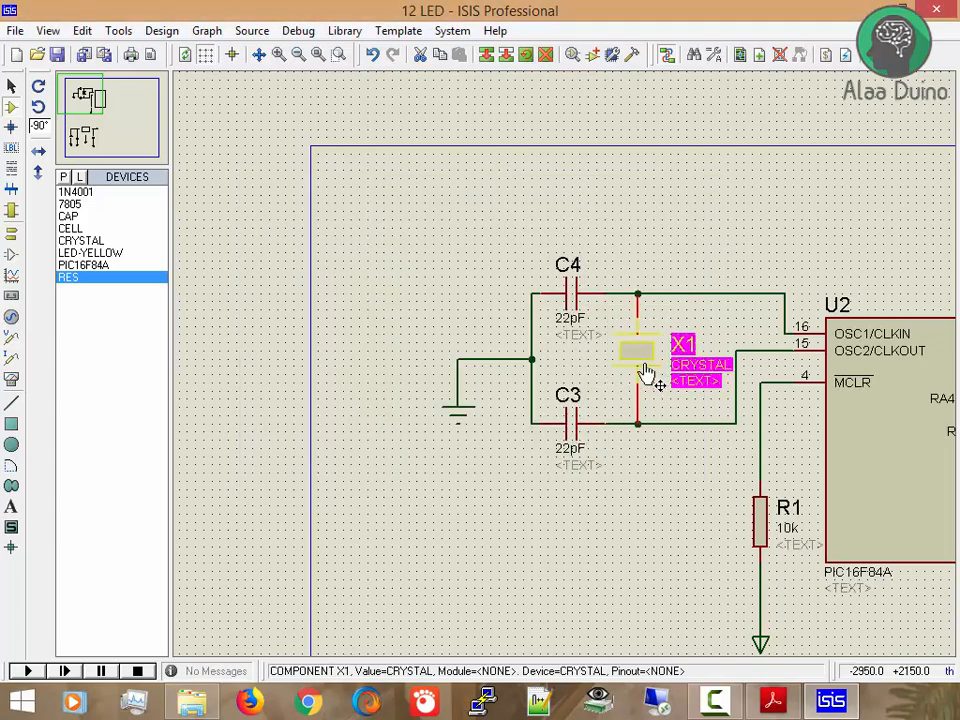
double_click(645, 370)
left_click(656, 243)
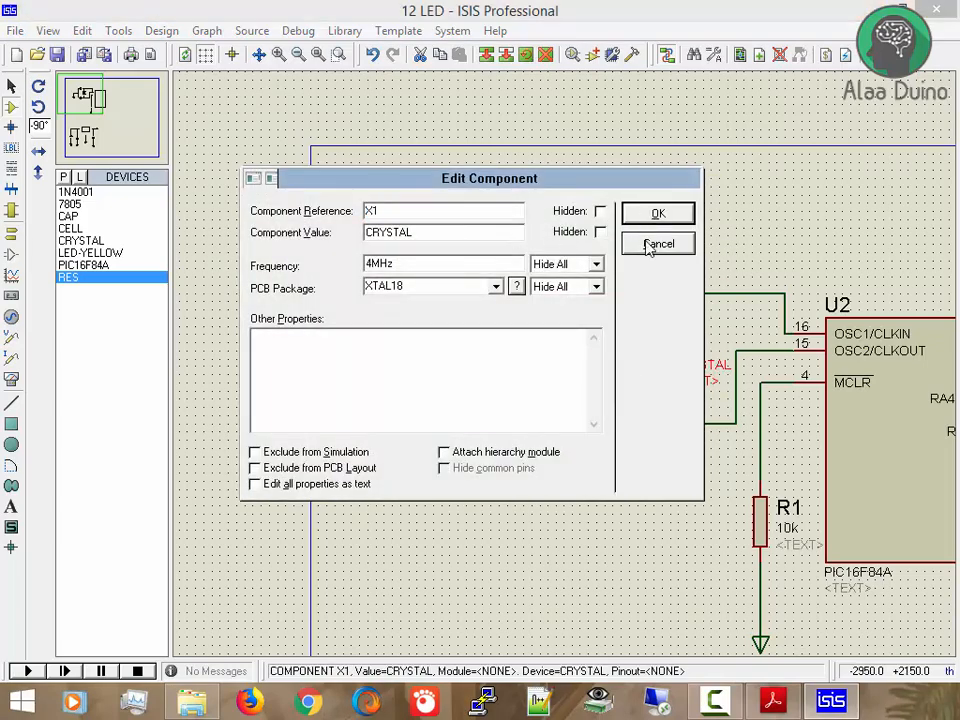
Place a vertical LED-YELLOW with 0° rotation in the free space below and to the right of the PIC16F84A
scroll(864, 384, "down", 3)
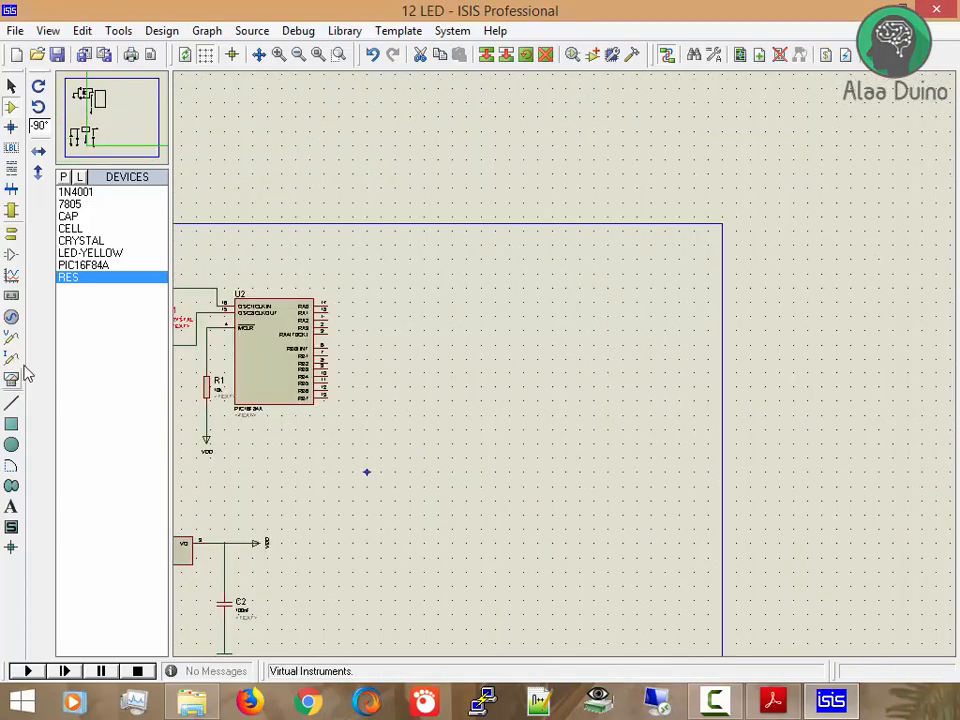
left_click(97, 255)
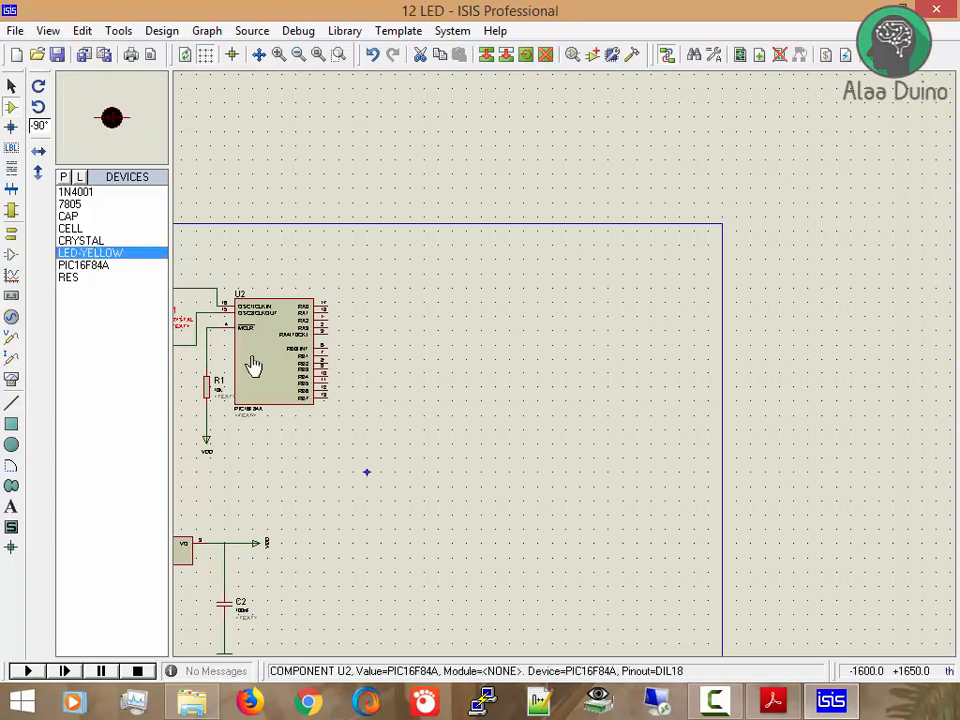
left_click(39, 87)
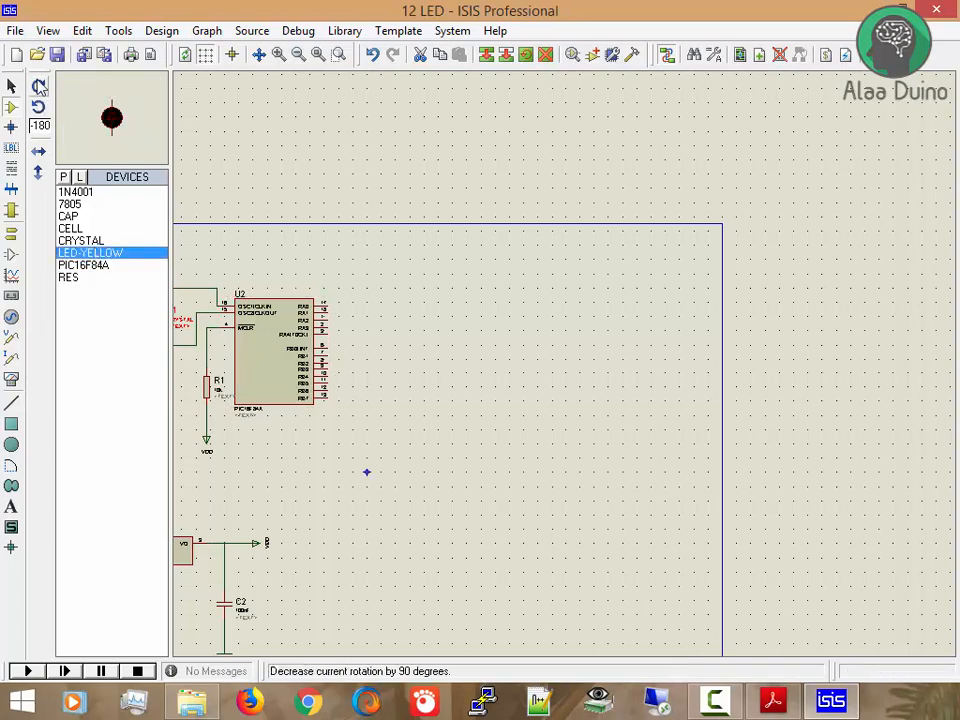
left_click(39, 87)
left_click(39, 87)
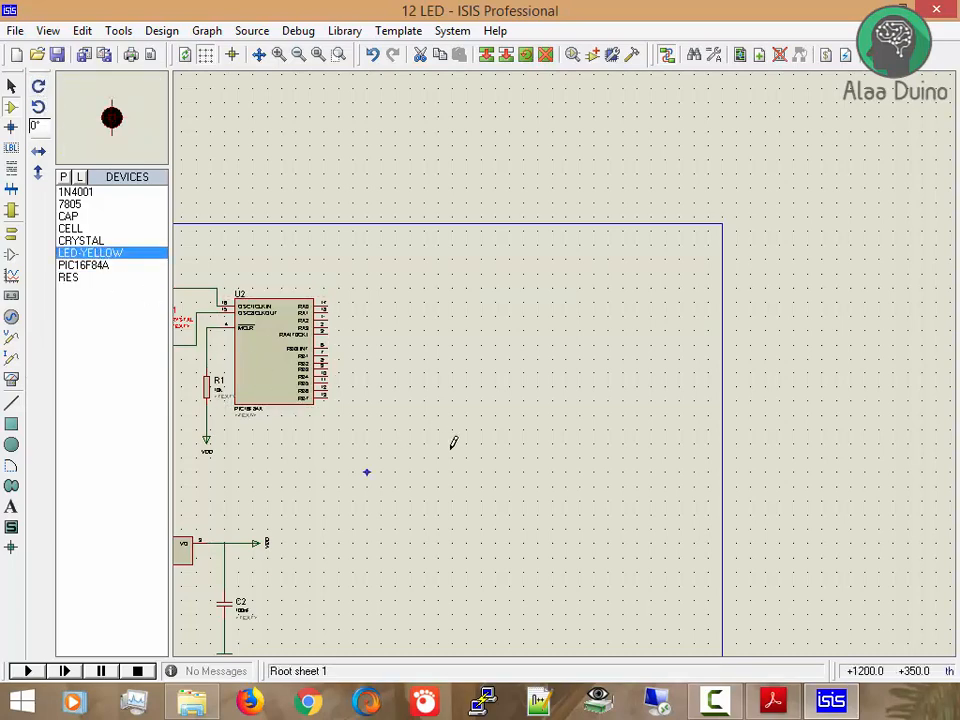
left_click(379, 446)
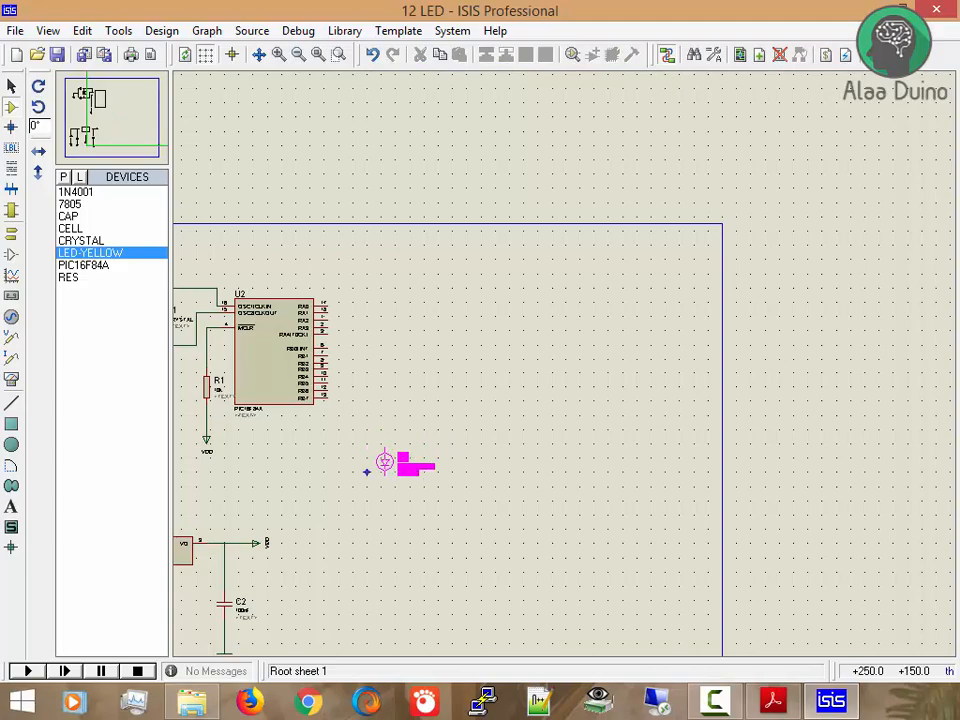
scroll(392, 454, "up", 2)
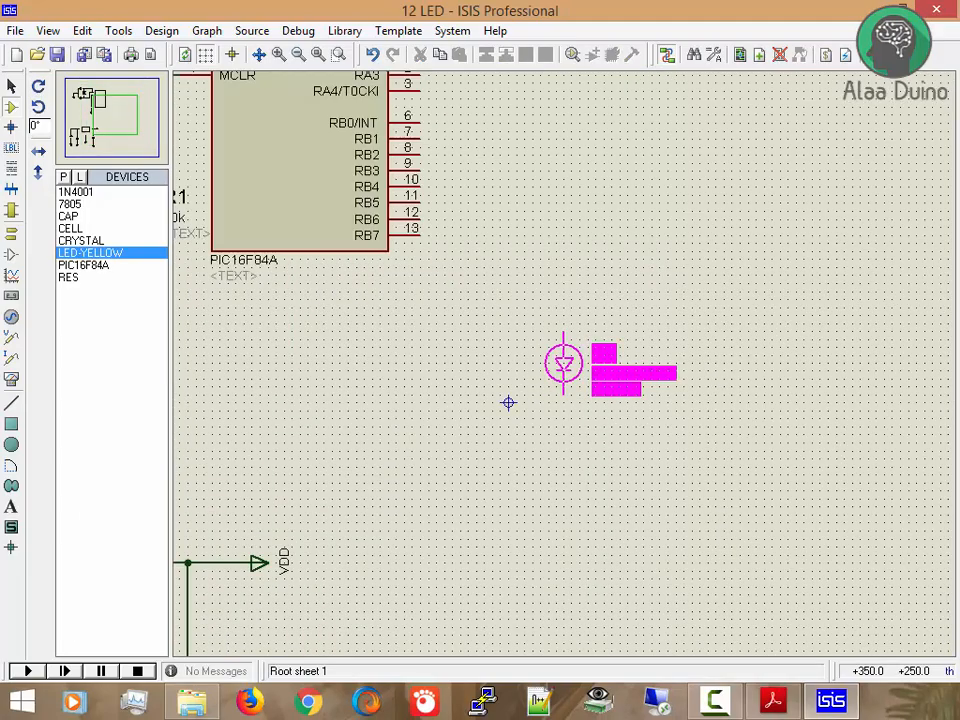
scroll(564, 364, "down", 2)
scroll(397, 302, "up", 2)
scroll(707, 439, "down", 2)
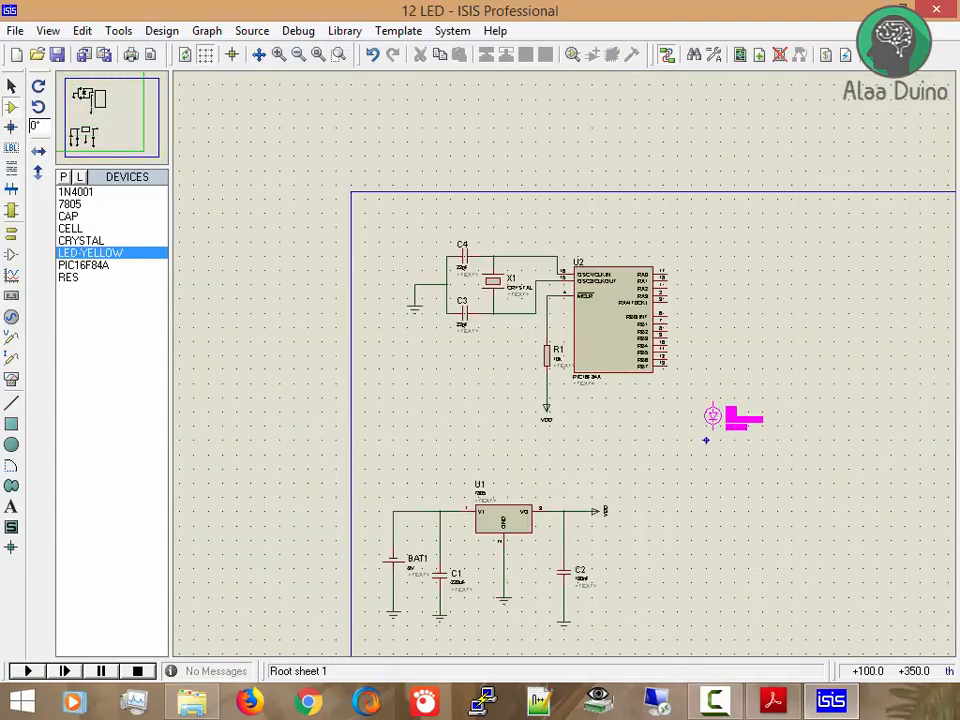
scroll(486, 332, "up", 2)
scroll(533, 397, "down", 2)
scroll(533, 397, "up", 2)
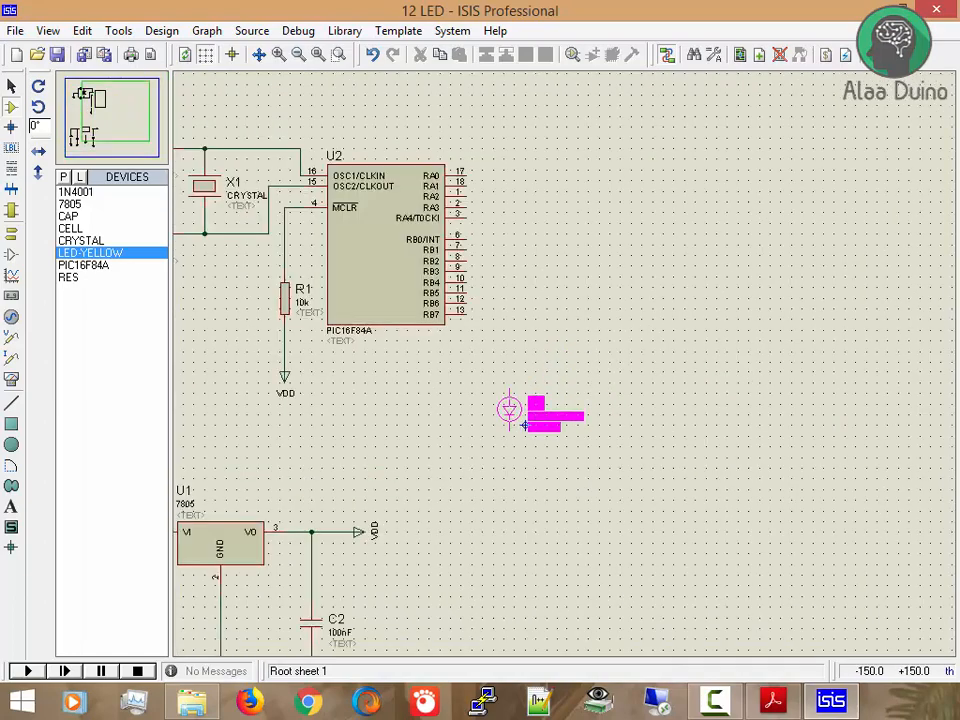
left_click(526, 424)
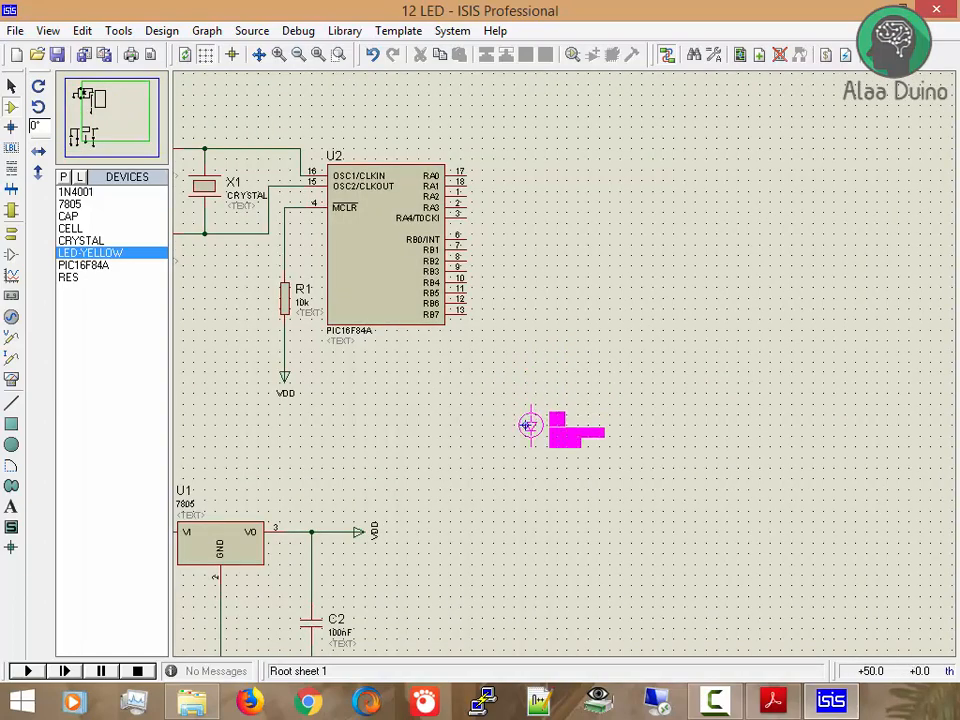
Place a RES resistor rotated to -90° directly above LED D1, in line with its upper pin
left_click(70, 278)
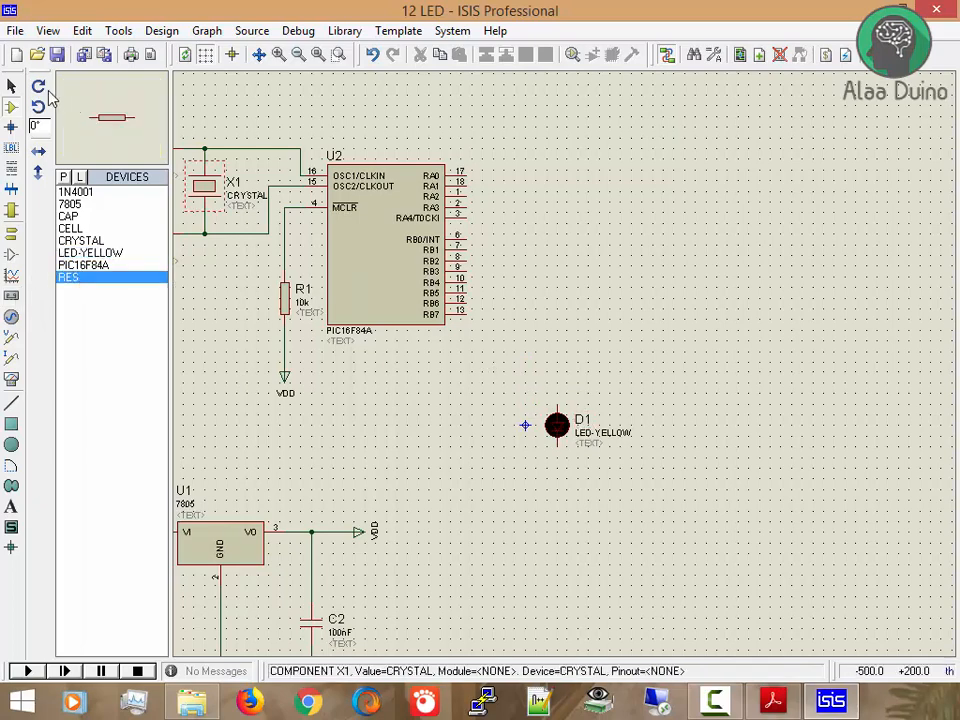
left_click(39, 87)
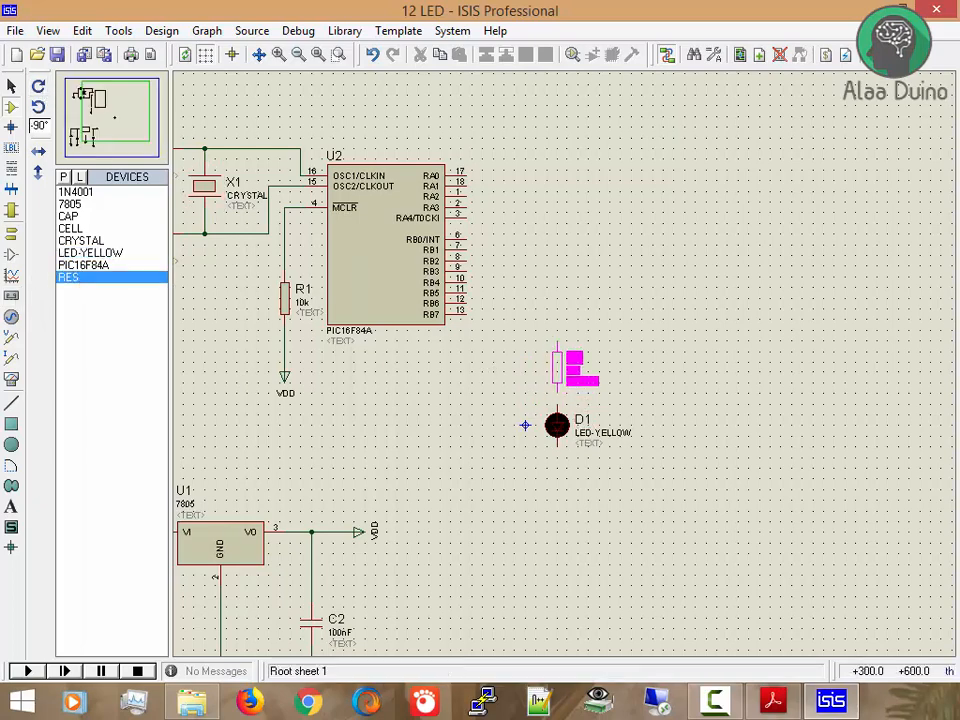
left_click(557, 367)
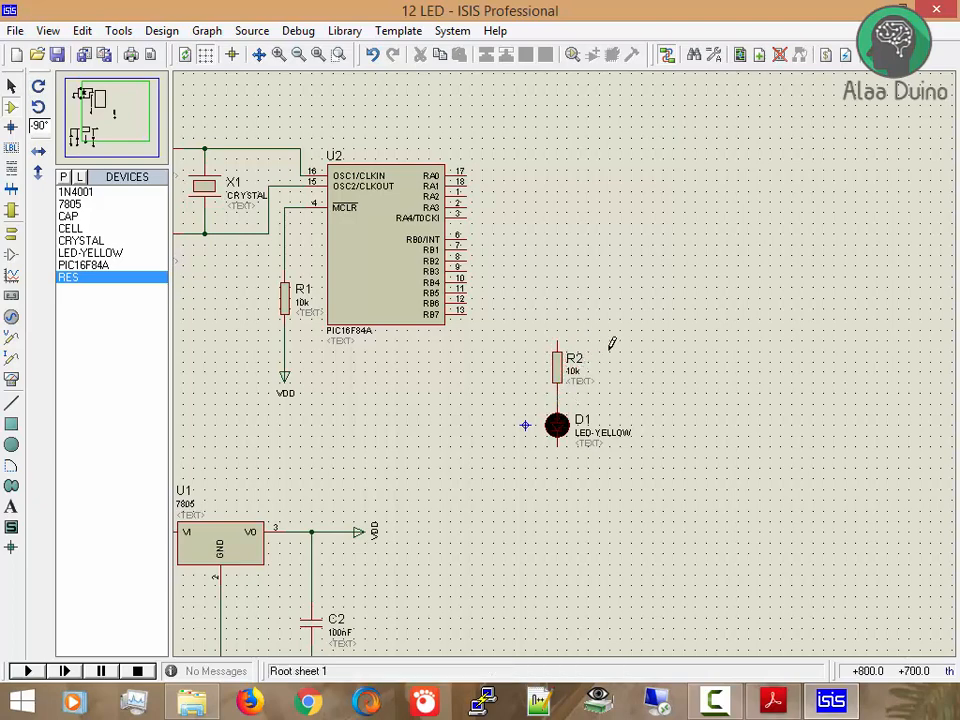
Set the resistance of R2 to 270
left_click(557, 376)
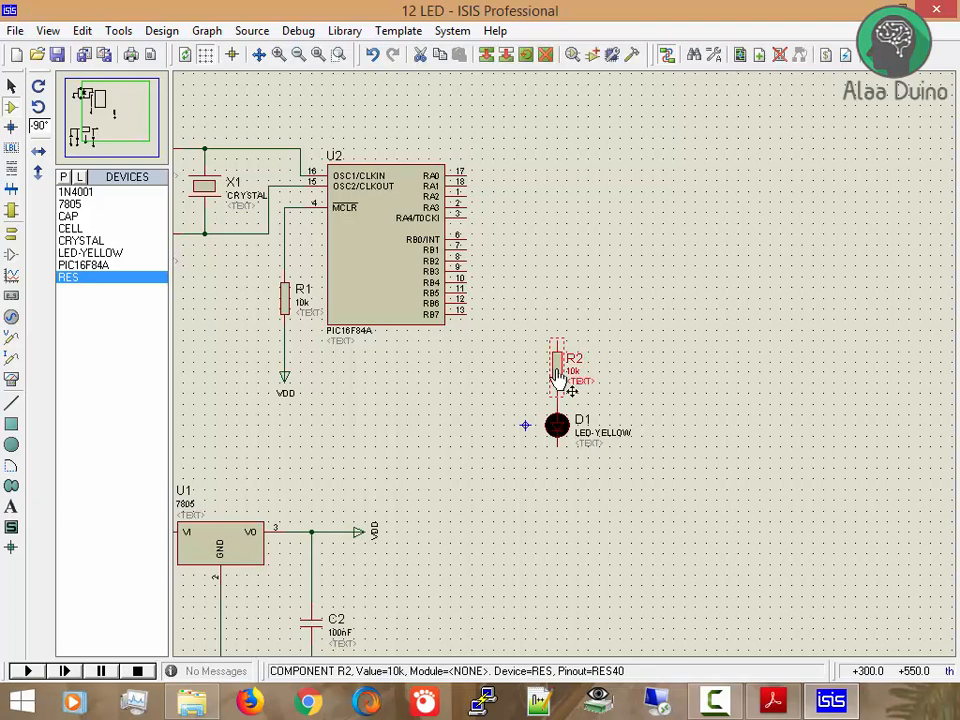
left_click(557, 376)
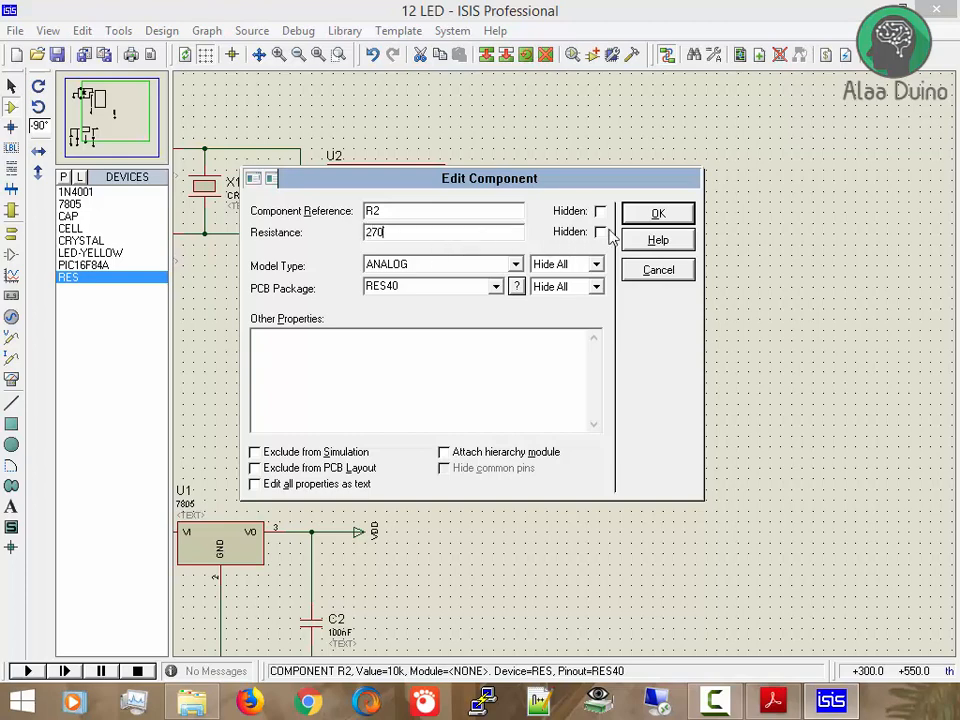
key("Return")
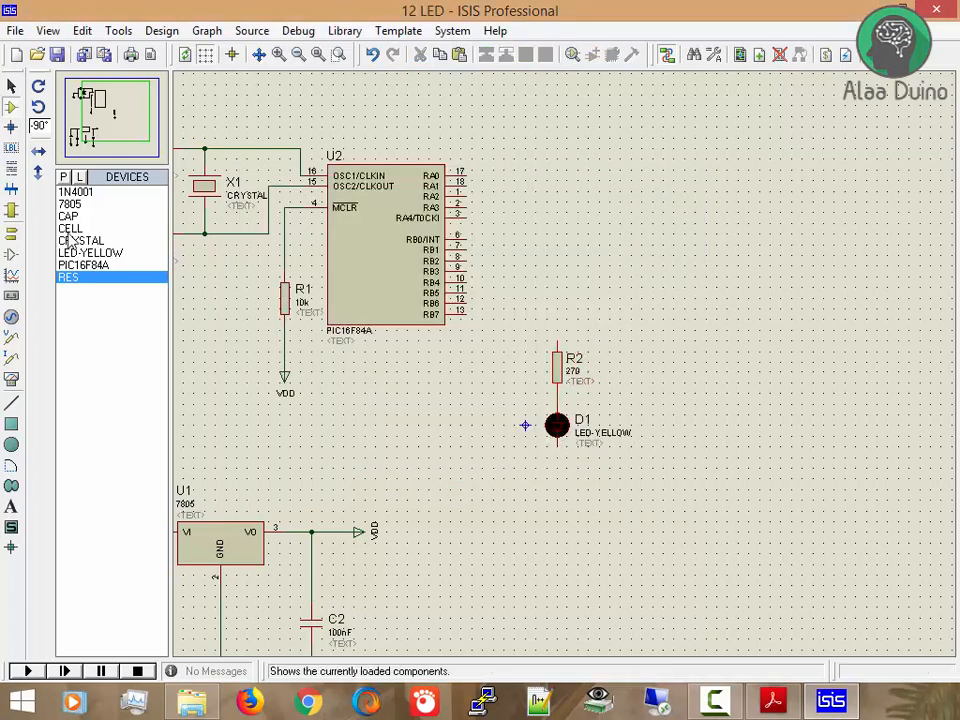
Place a second LED-YELLOW with 0° rotation just to the right of D1
left_click(75, 252)
left_click(37, 92)
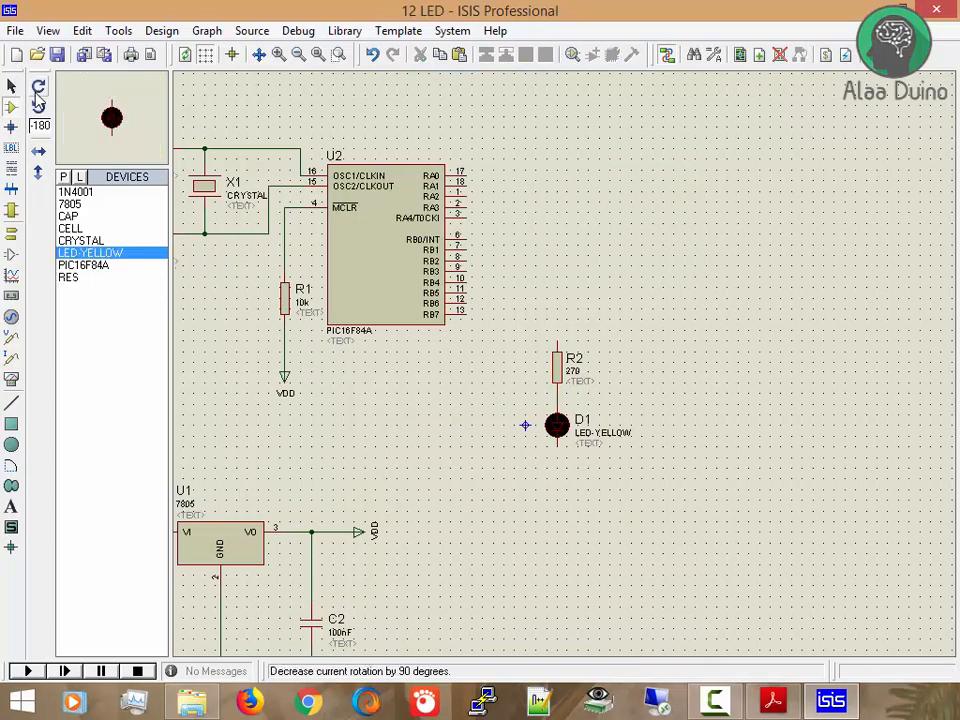
left_click(37, 92)
left_click(37, 92)
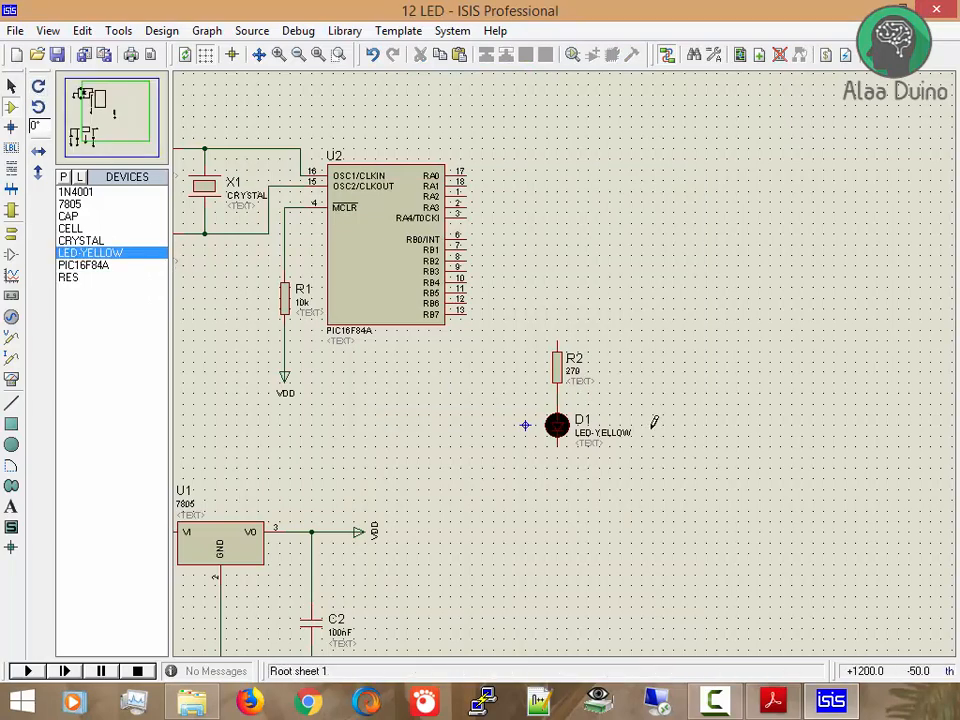
left_click(654, 422)
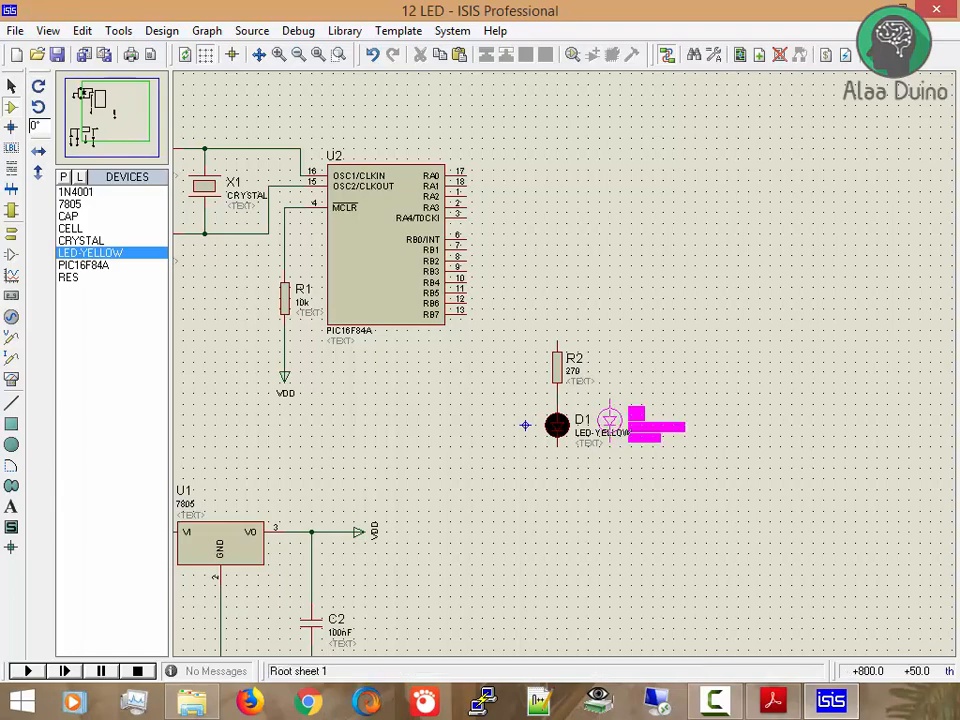
left_click(610, 420)
Hide the LED-YELLOW component value label of D1
right_click(566, 427)
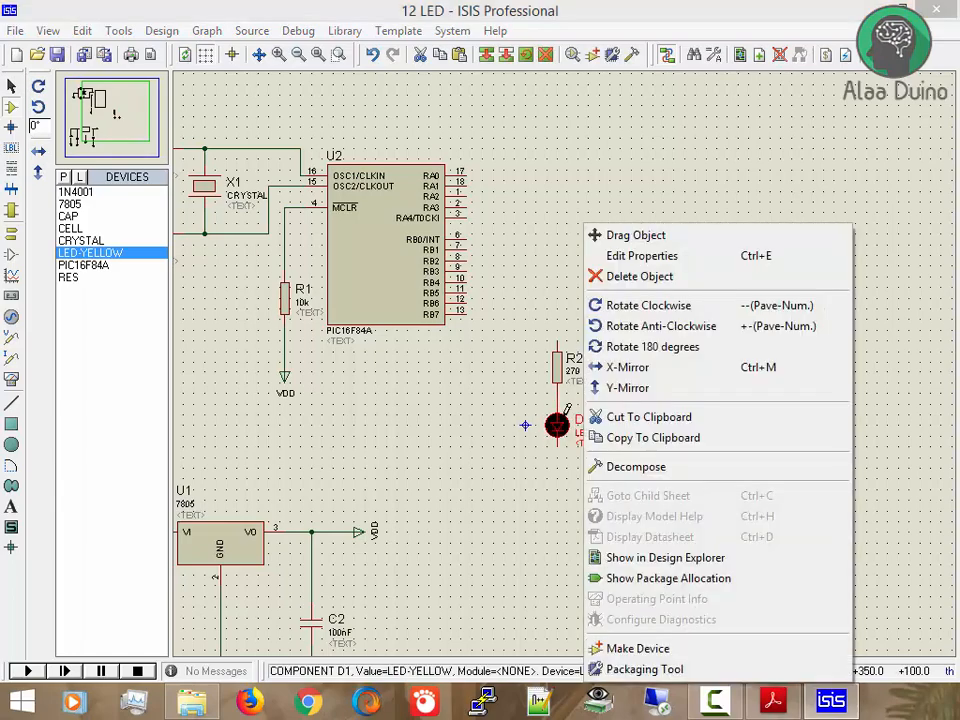
left_click(620, 257)
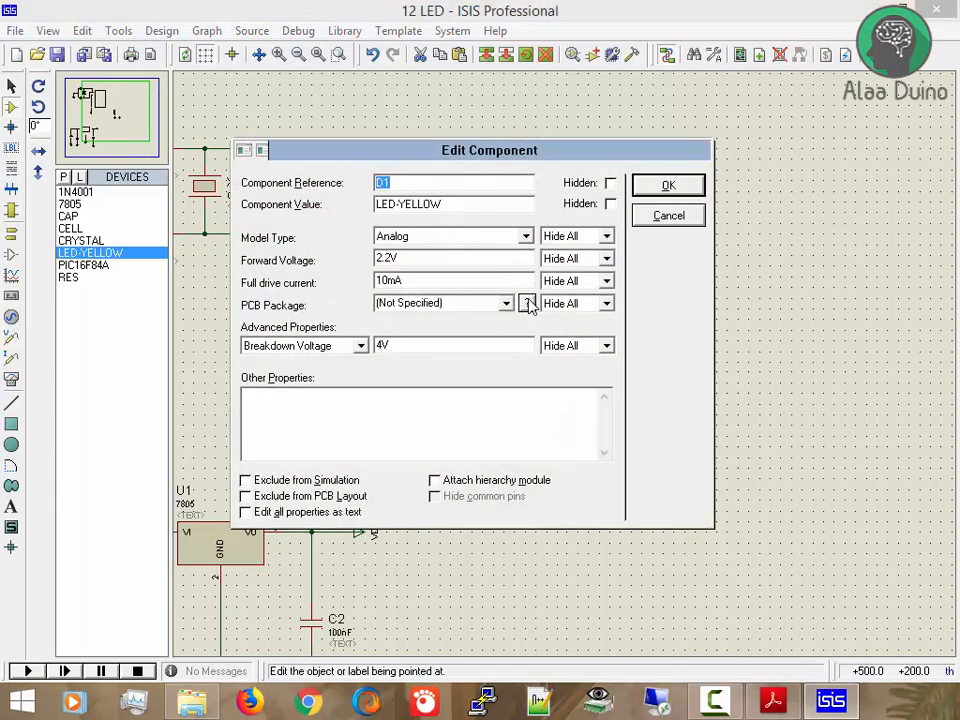
left_click(610, 204)
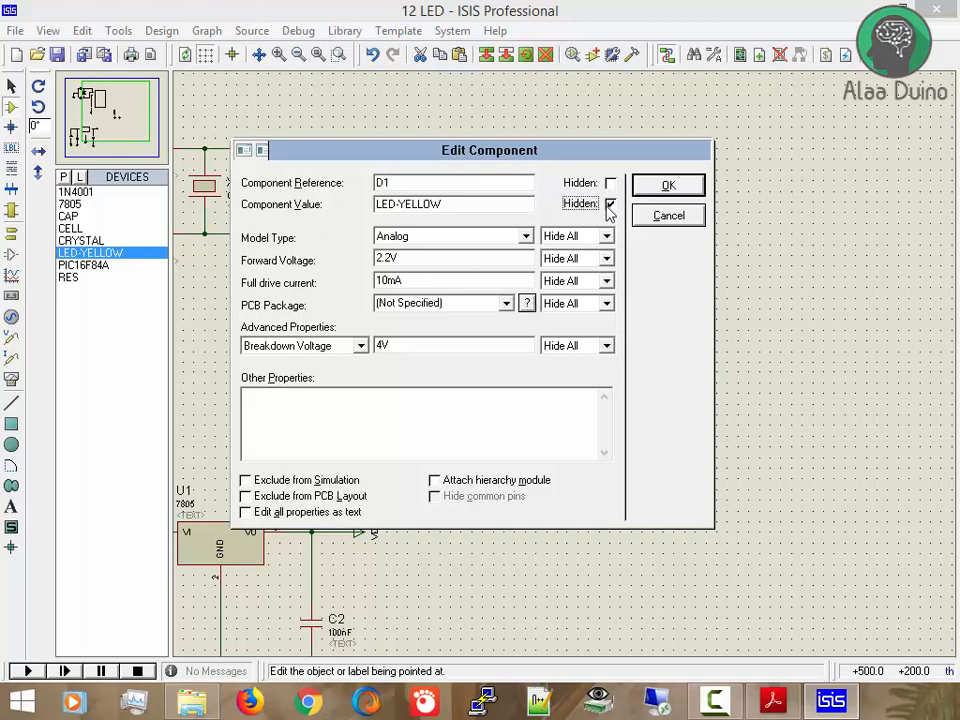
left_click(645, 185)
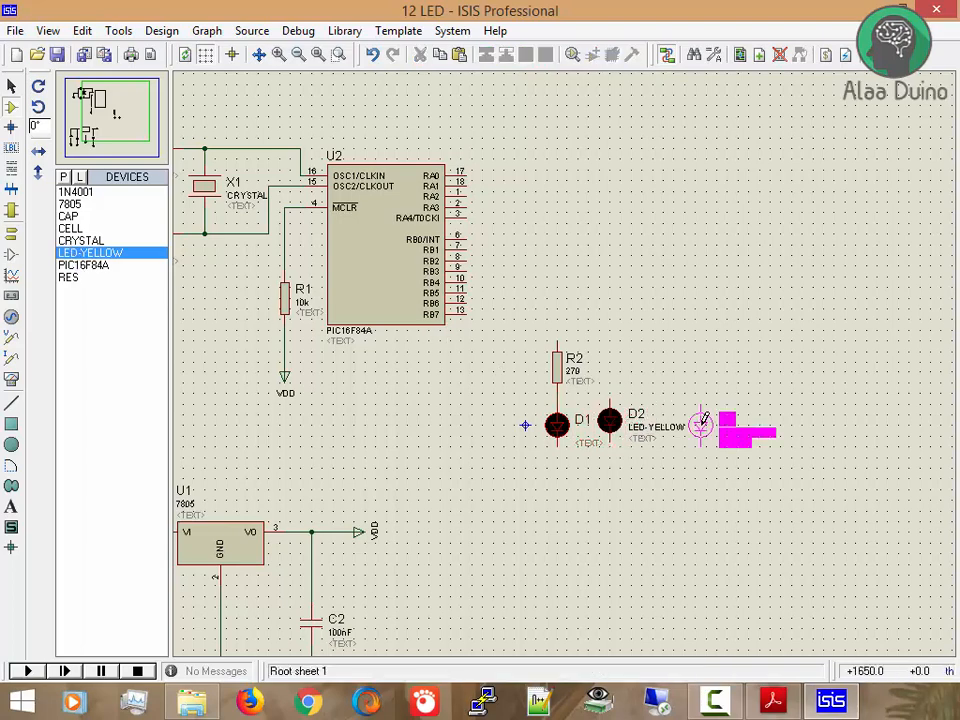
Place two more LED-YELLOW components in a row to the right of D2
left_click(696, 420)
left_click(776, 410)
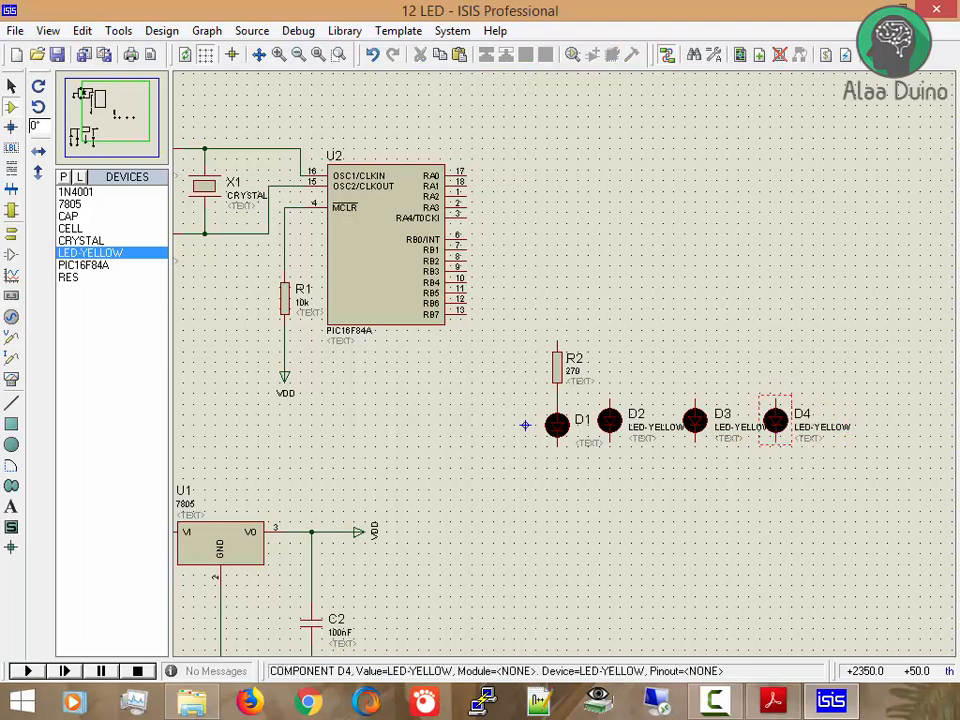
Place five more LED-YELLOW components at 0° rotation among and to the right of the existing LEDs
left_click(657, 409)
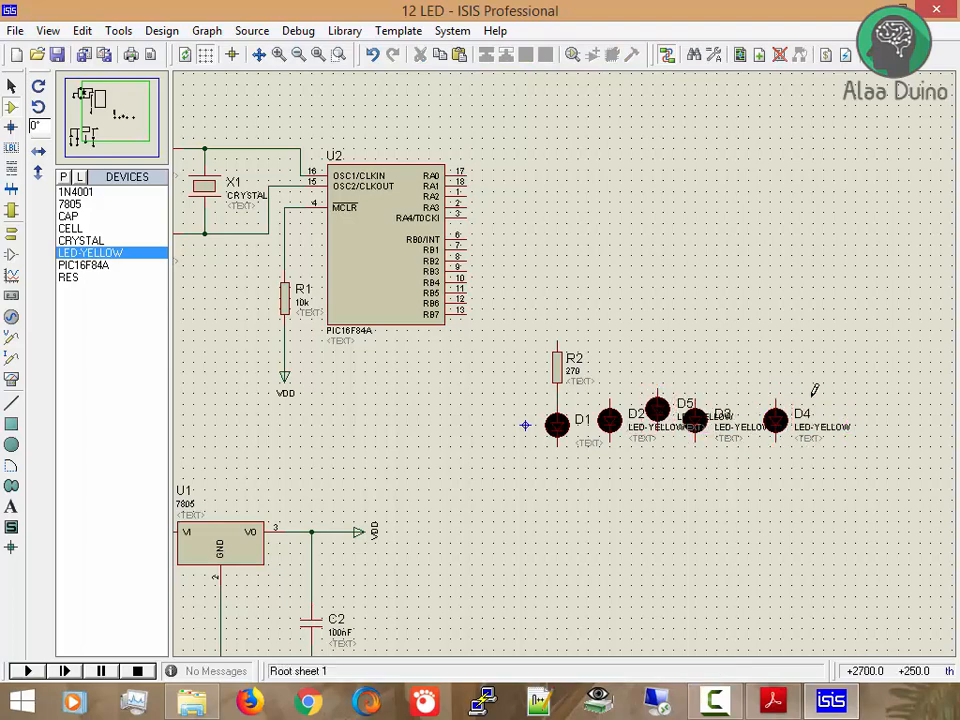
left_click(755, 403)
left_click(823, 395)
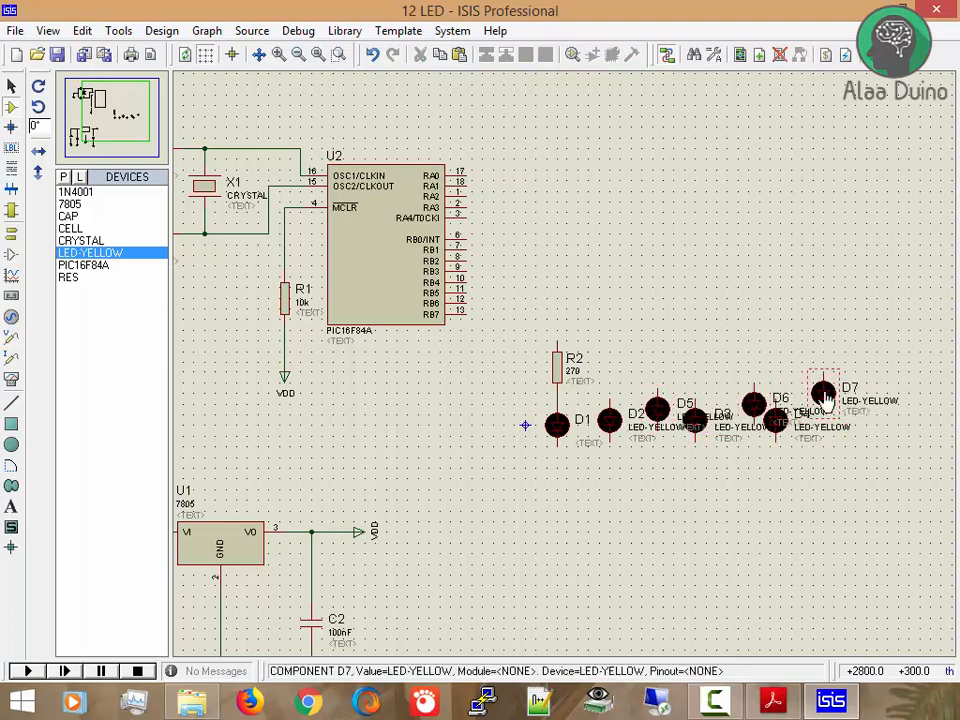
left_click(877, 428)
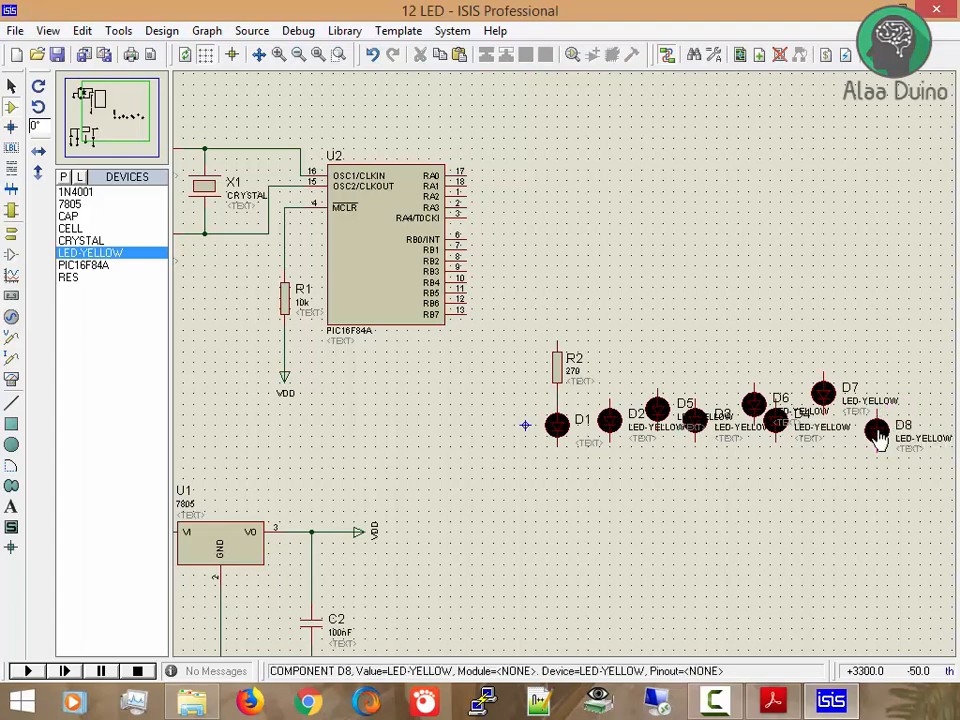
left_click(929, 386)
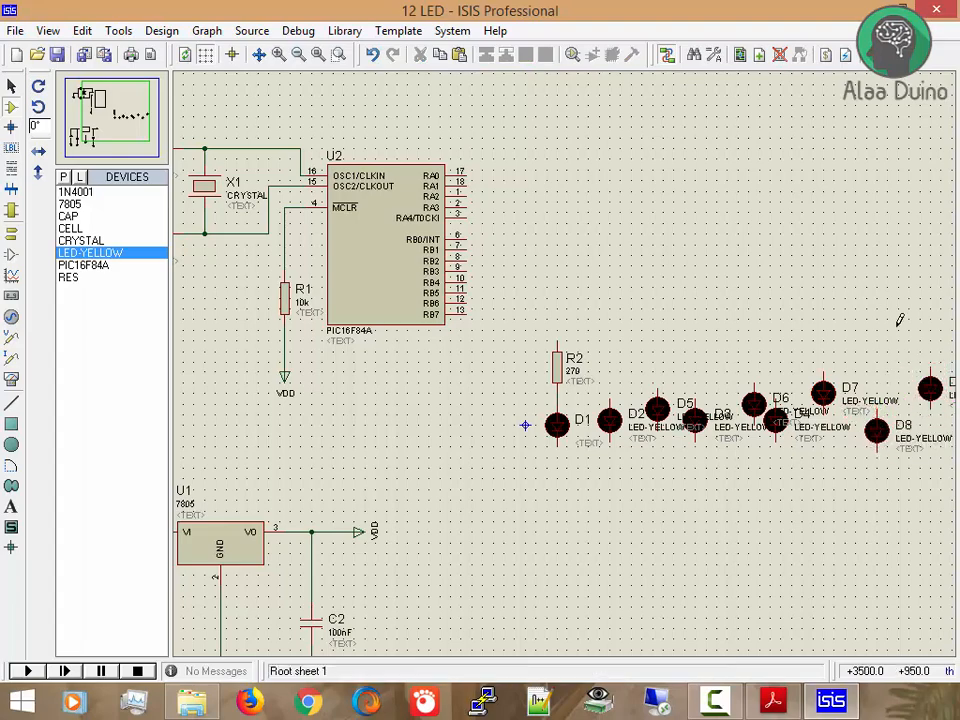
Place three more LED-YELLOW components near D9, between it and the sheet's right border
scroll(816, 388, "down", 2)
scroll(842, 392, "up", 2)
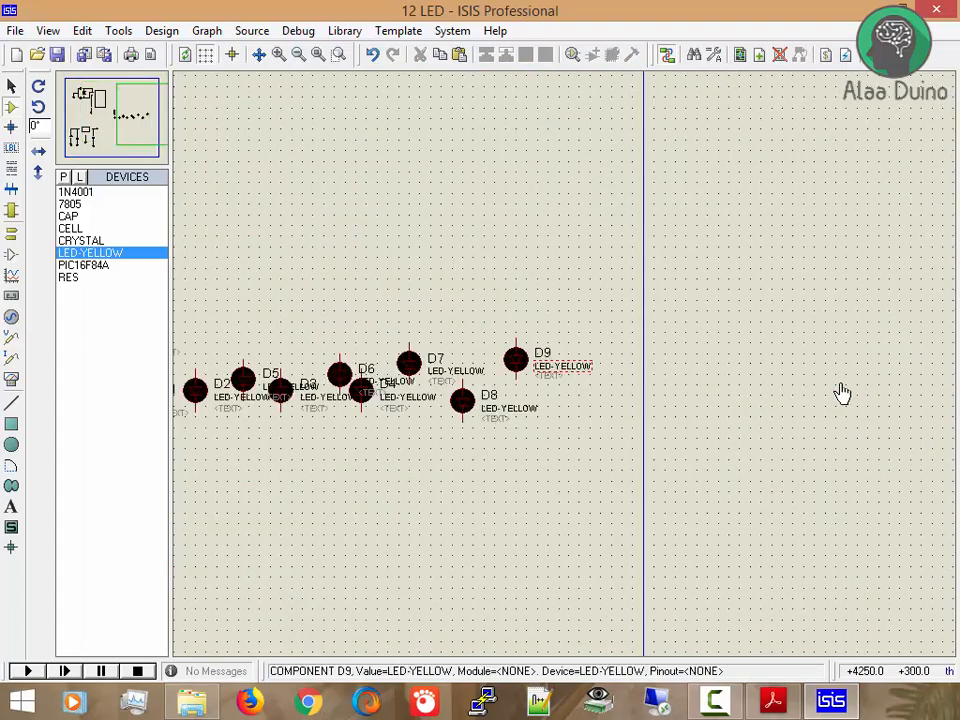
scroll(534, 377, "down", 3)
scroll(565, 370, "up", 2)
scroll(565, 370, "up", 2)
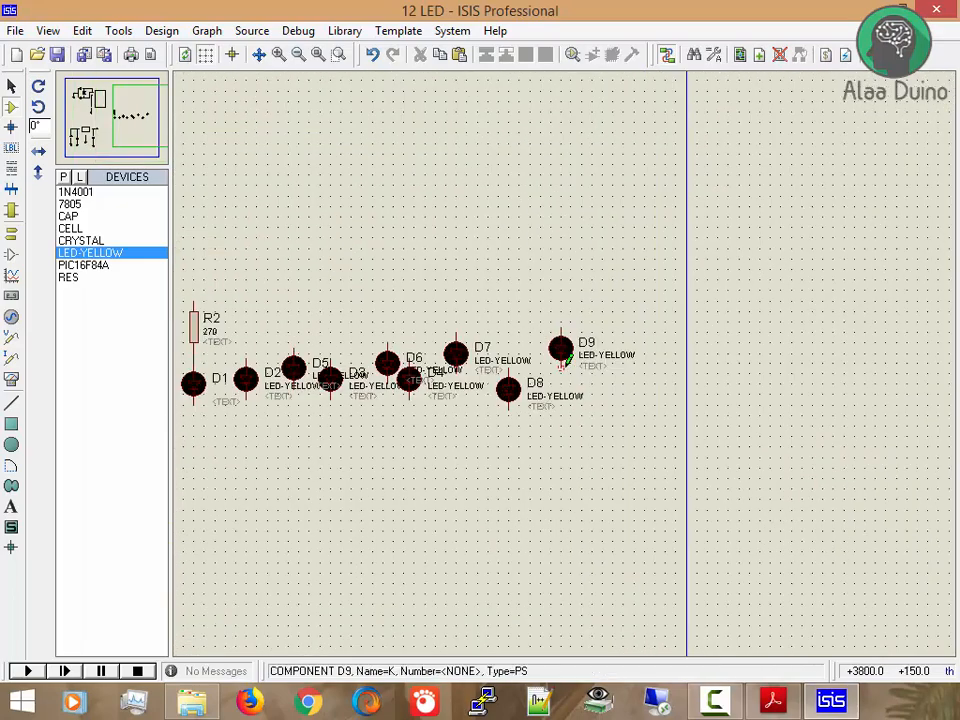
left_click(616, 386)
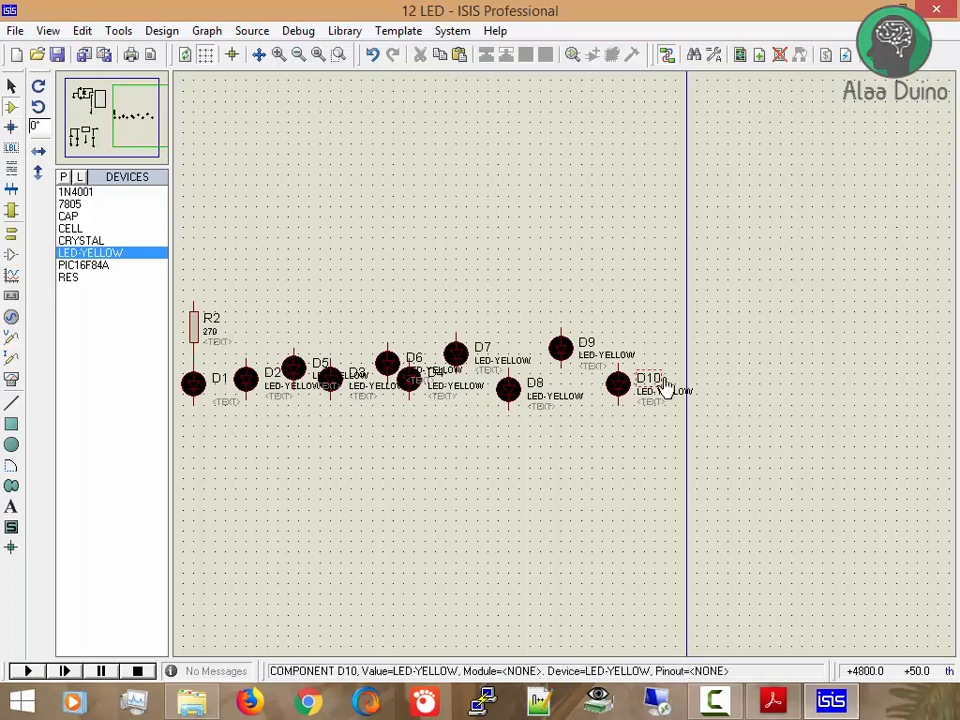
left_click(638, 343)
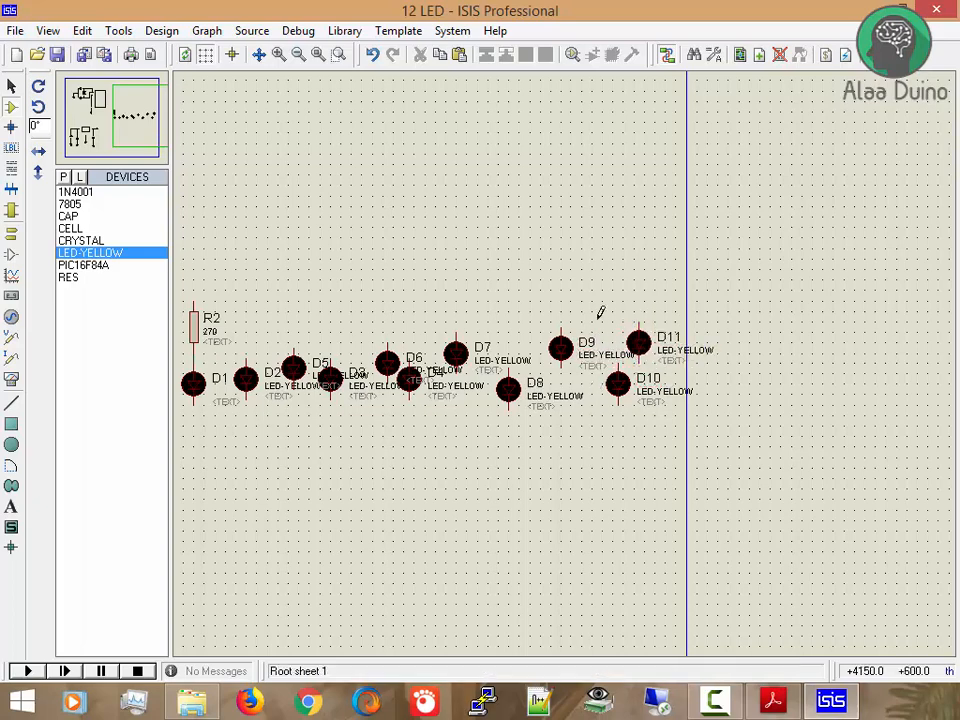
left_click(596, 321)
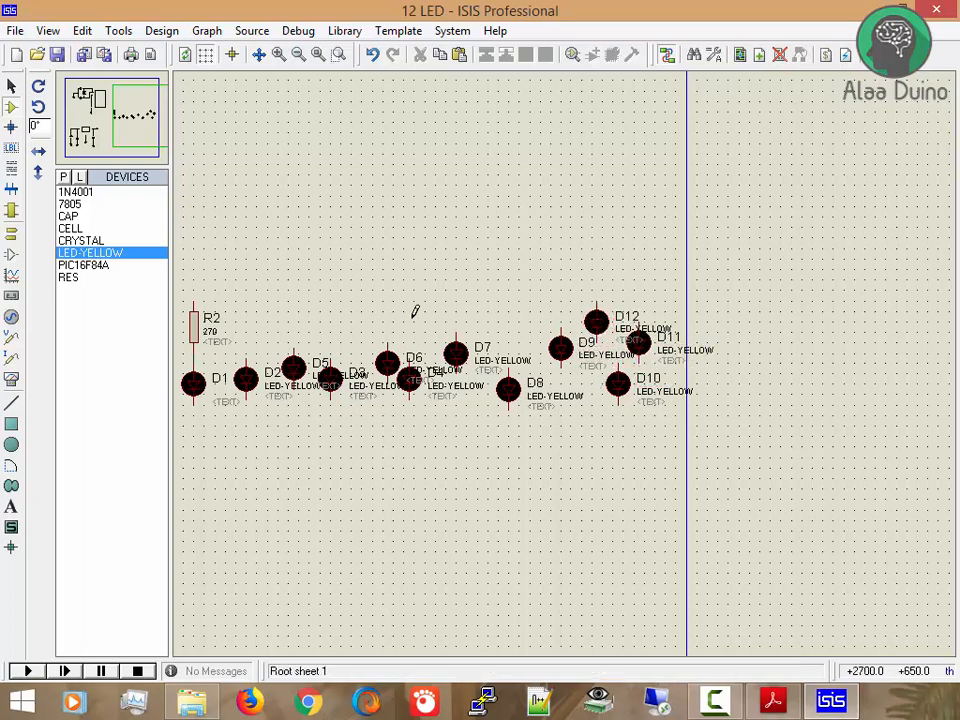
Hide the component reference label of D1, the LED below R2
left_click(198, 390)
right_click(201, 390)
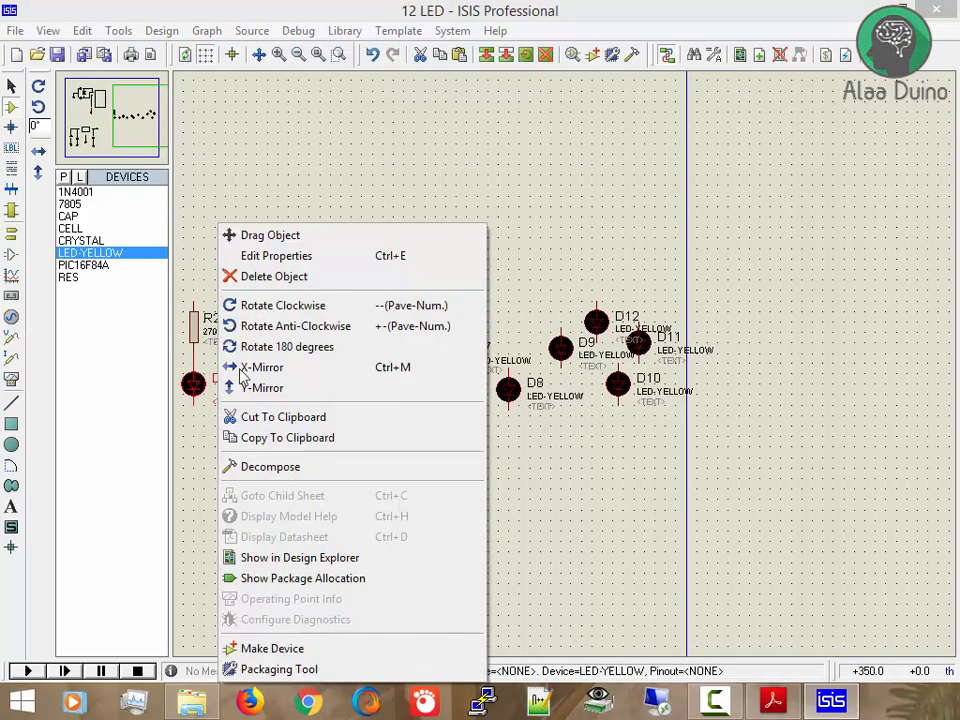
left_click(321, 259)
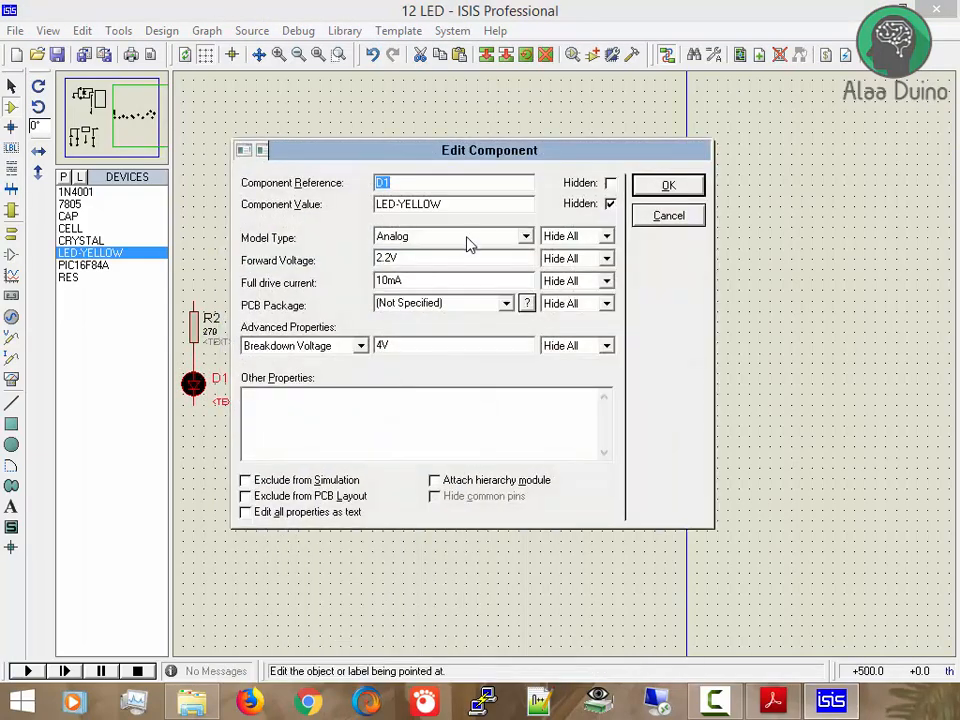
left_click(611, 184)
left_click(660, 190)
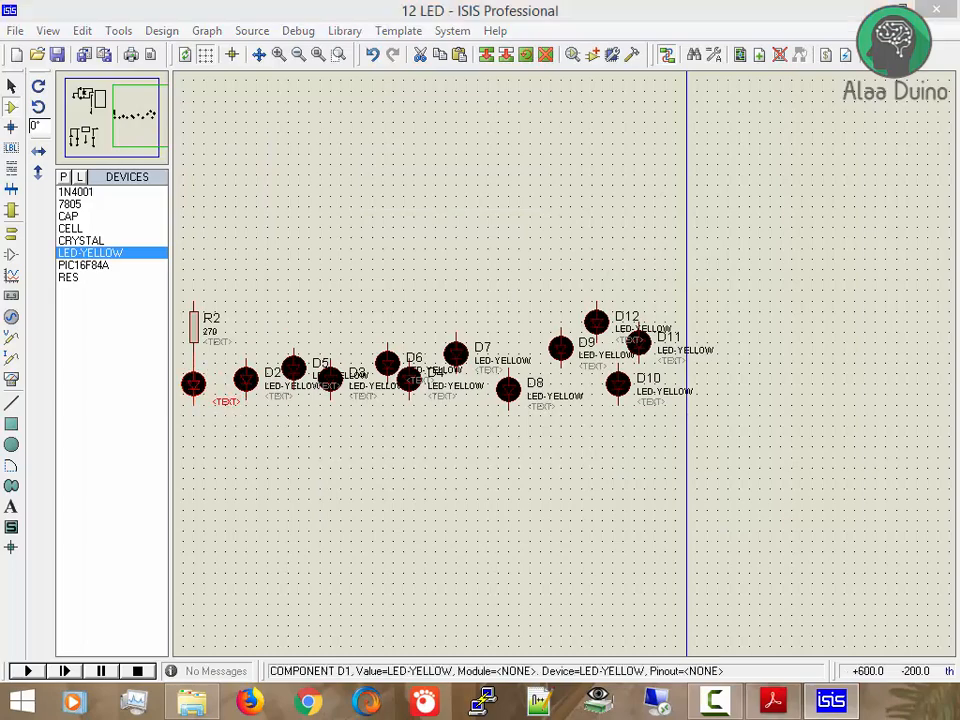
double_click(226, 402)
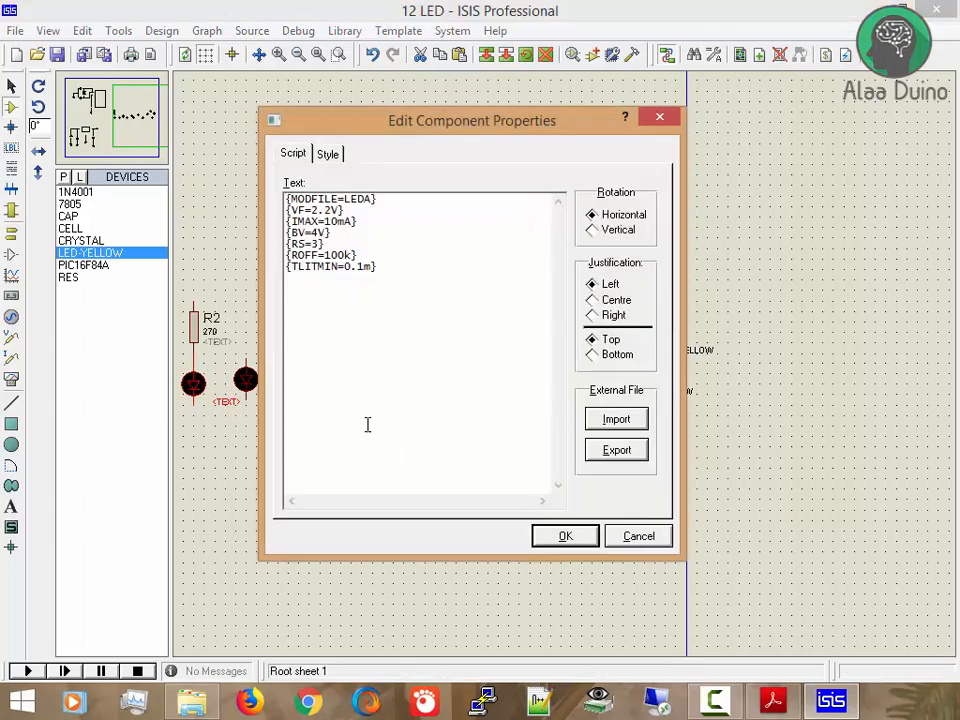
left_click(634, 536)
right_click(232, 401)
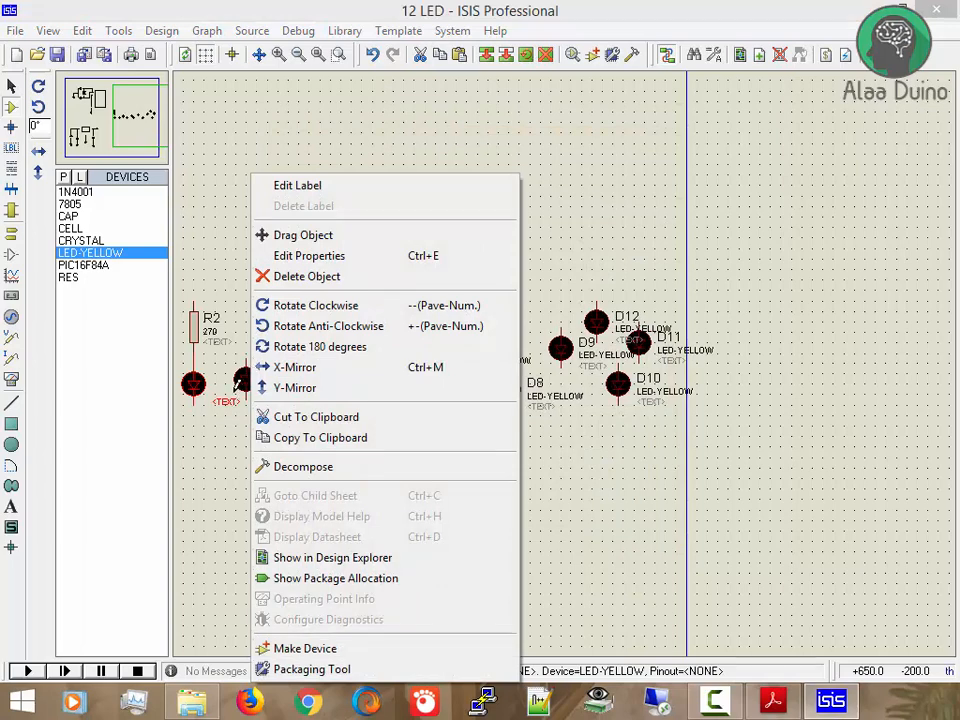
left_click(223, 422)
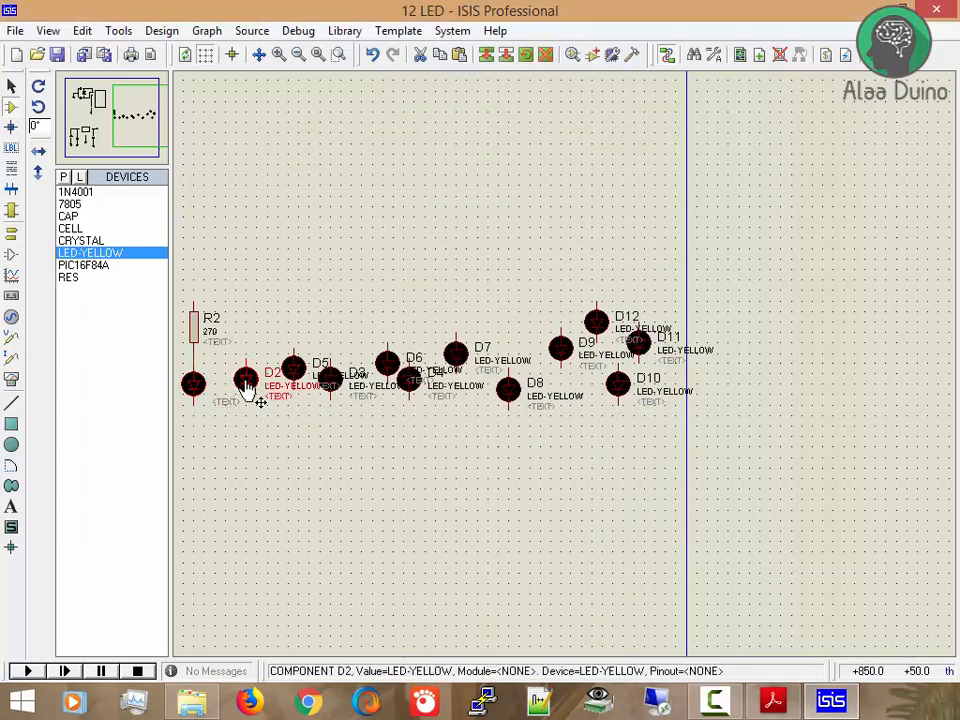
Move LED D2 slightly closer to D1 and reposition LED D5 beside it
left_click_drag(250, 383, 240, 379)
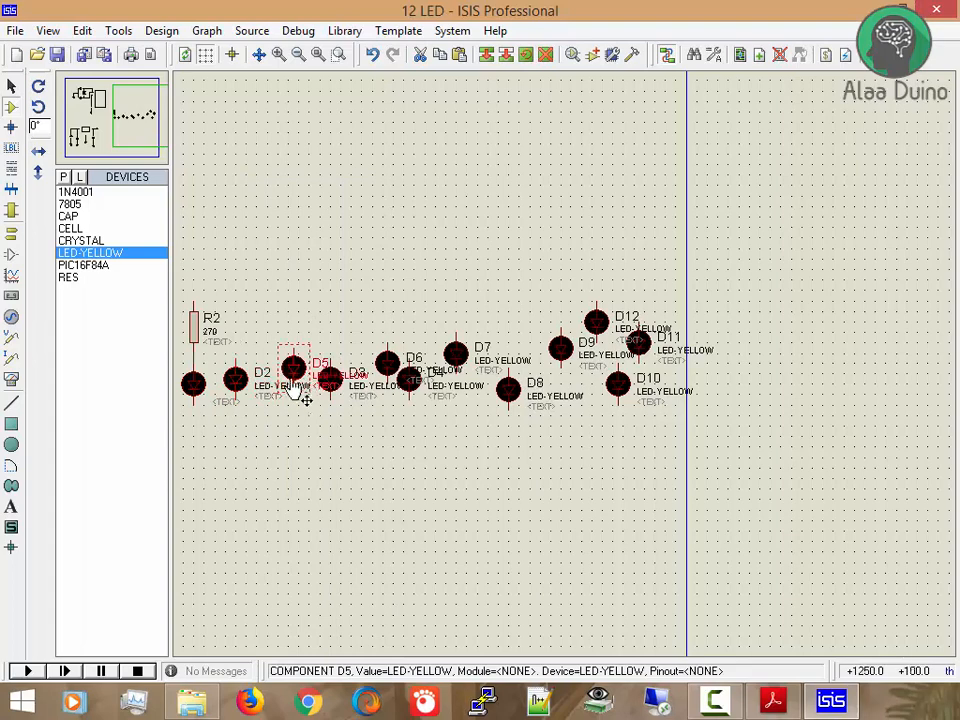
left_click_drag(298, 392, 317, 382)
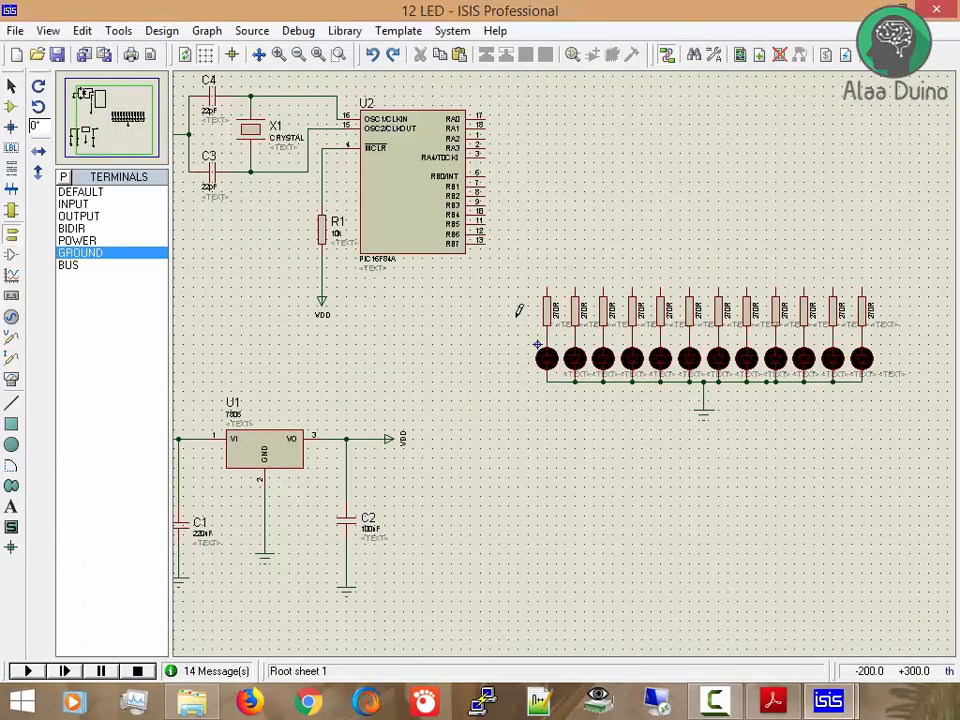
Review the component properties of the first 270R resistor in the LED row, including its hidden reference setting
scroll(636, 343, "down", 2)
scroll(381, 332, "up", 3)
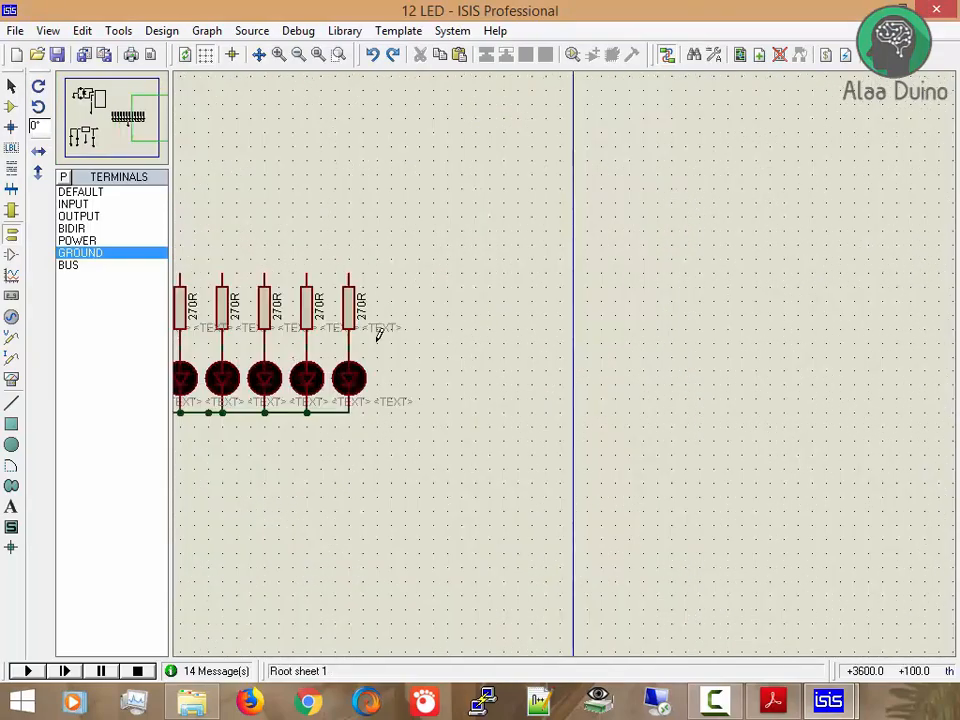
scroll(553, 373, "down", 1)
scroll(553, 373, "up", 1)
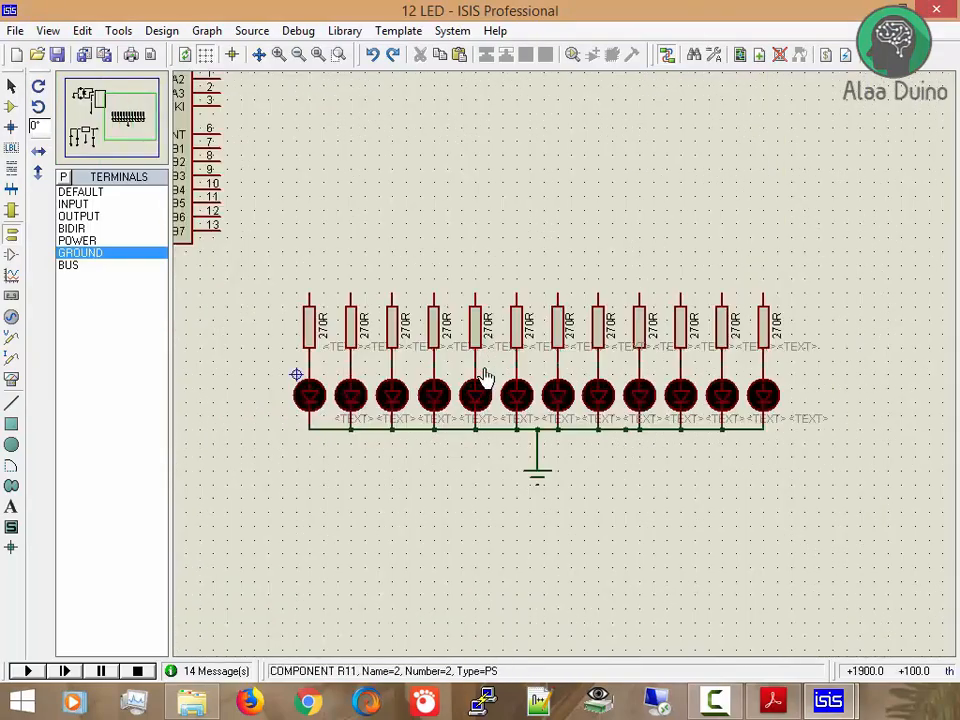
right_click(310, 330)
left_click(349, 255)
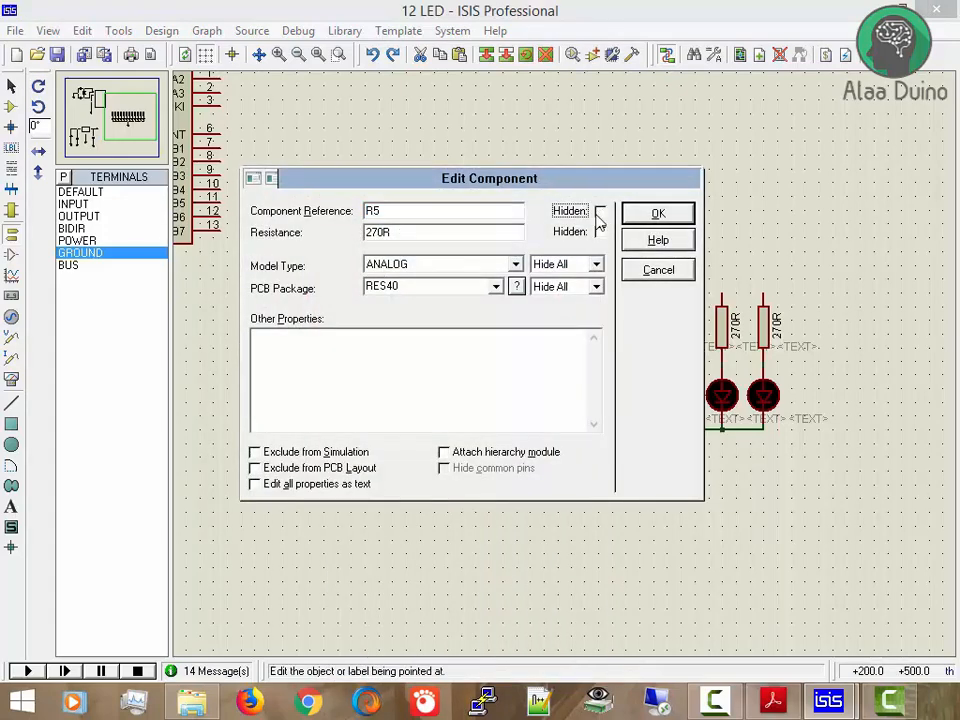
left_click(642, 214)
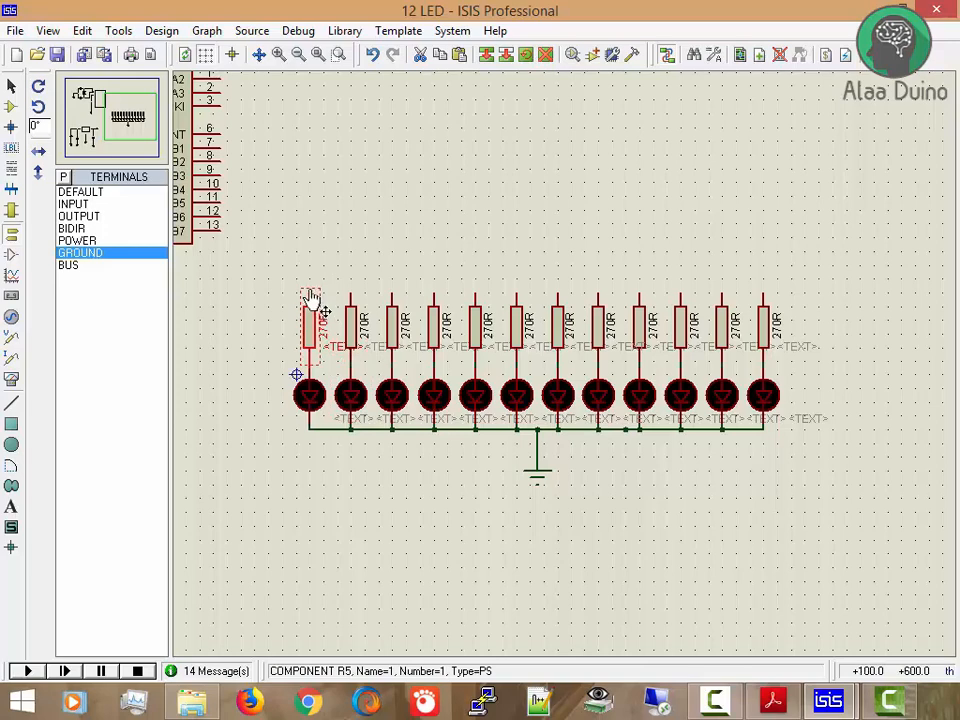
Wire U2 pins RB0 and RB1 to the upper ends of the first and second LED resistors
left_click(221, 133)
left_click(312, 284)
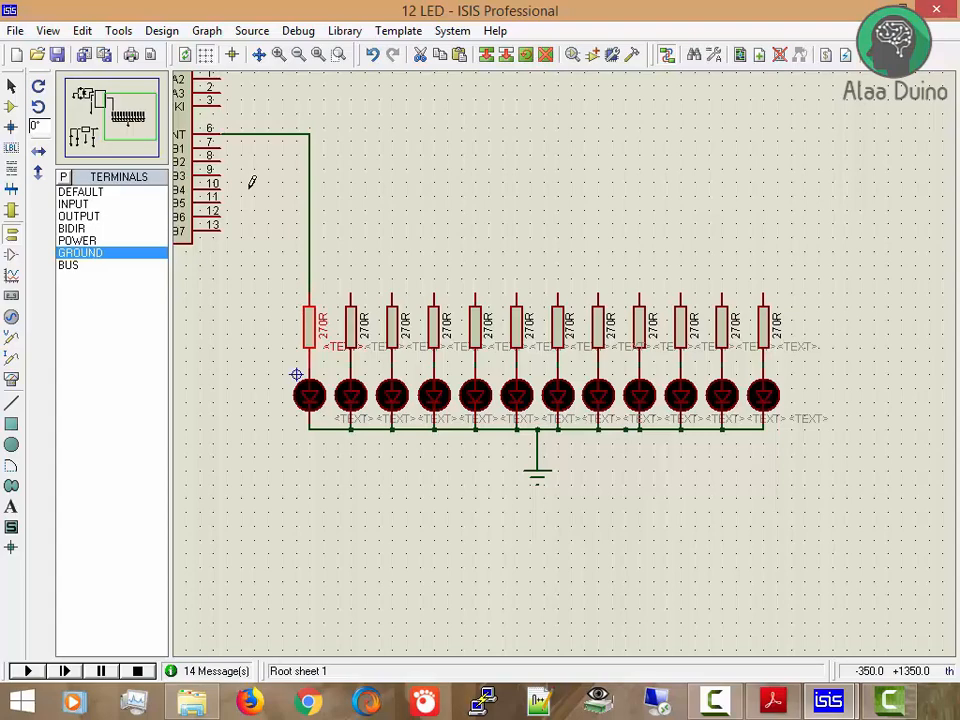
scroll(252, 182, "down", 2)
scroll(355, 240, "up", 2)
scroll(670, 390, "down", 1)
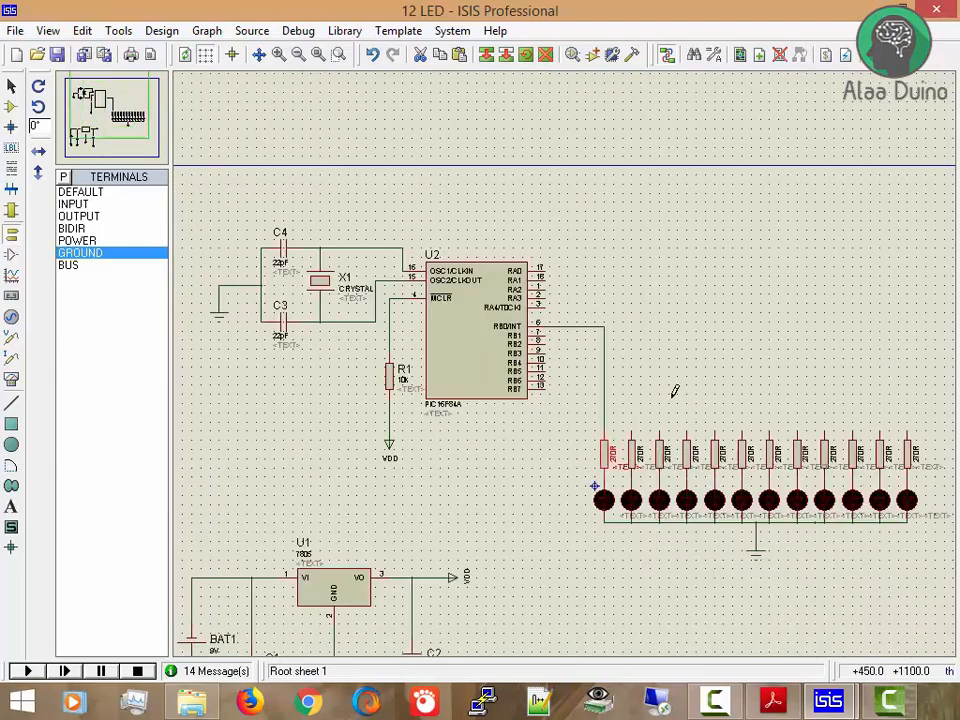
scroll(670, 390, "up", 2)
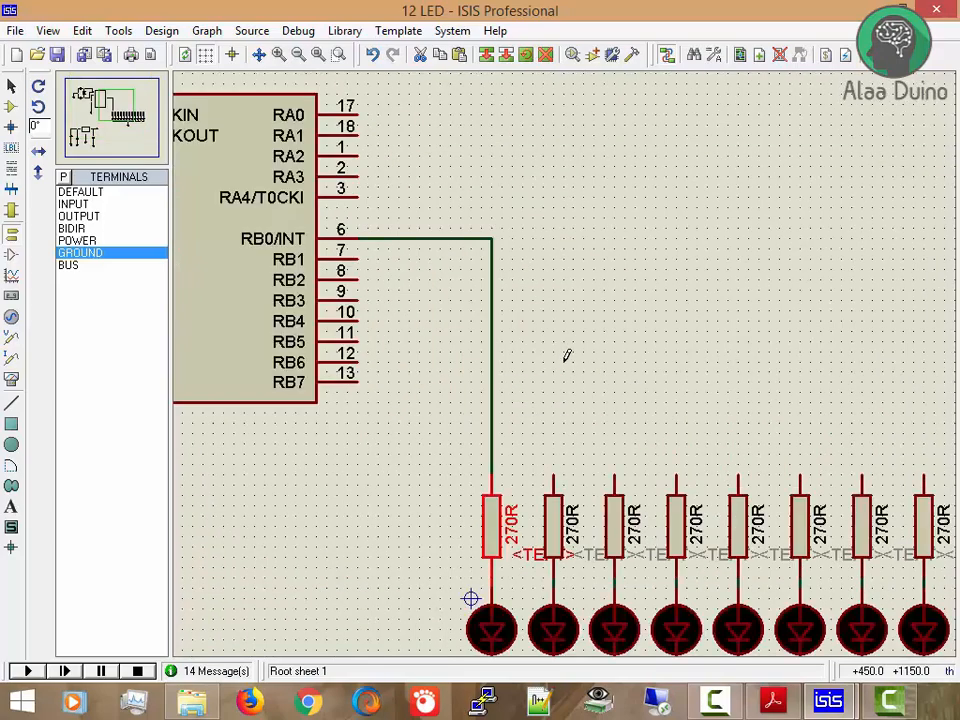
left_click(553, 474)
left_click(358, 259)
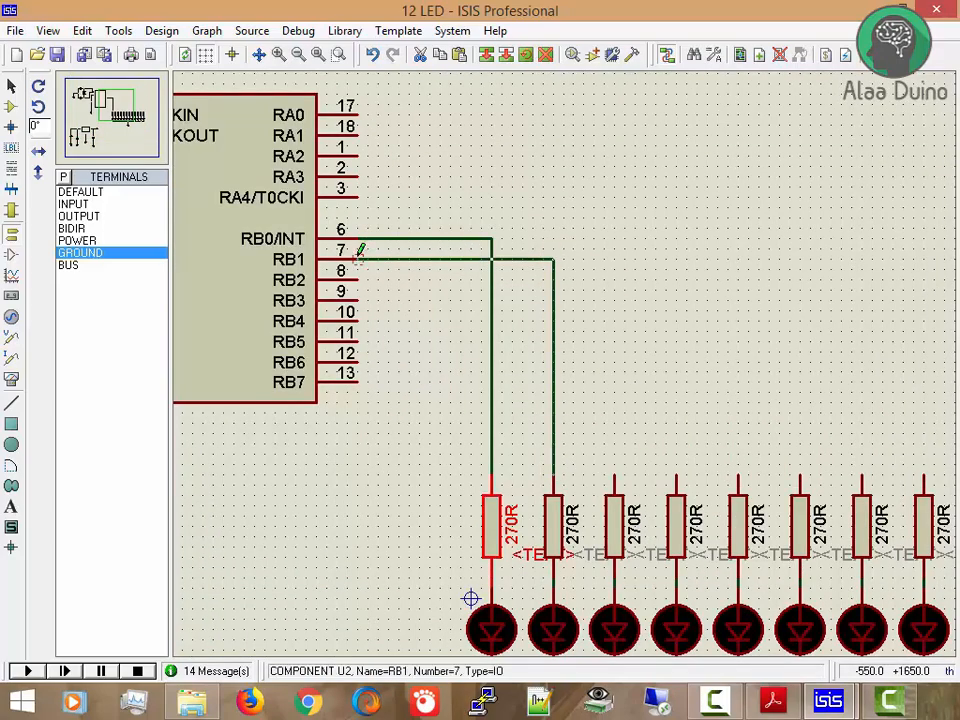
Wire U2 pins RB2, RB3 and RB4 to the upper ends of the third, fourth and fifth LED resistors
left_click(359, 279)
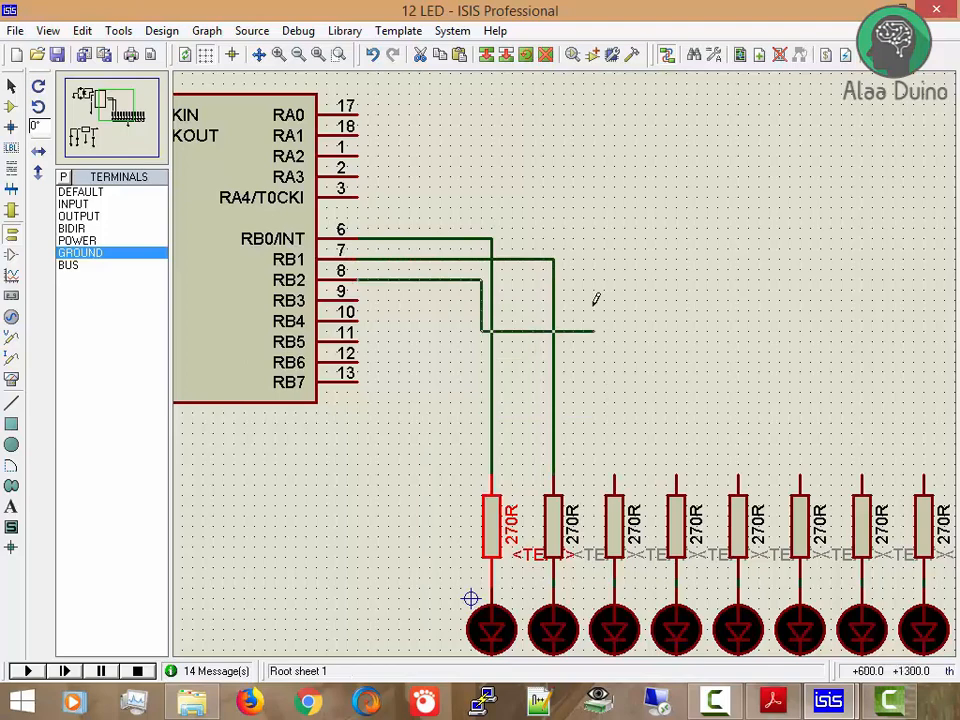
left_click(616, 478)
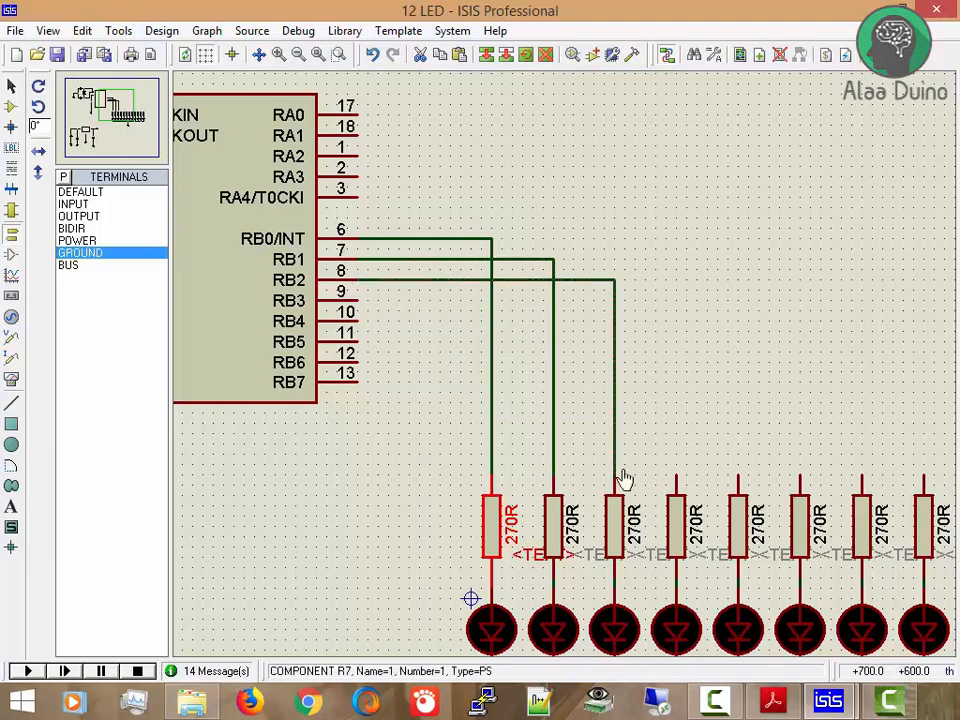
left_click(677, 474)
left_click(359, 299)
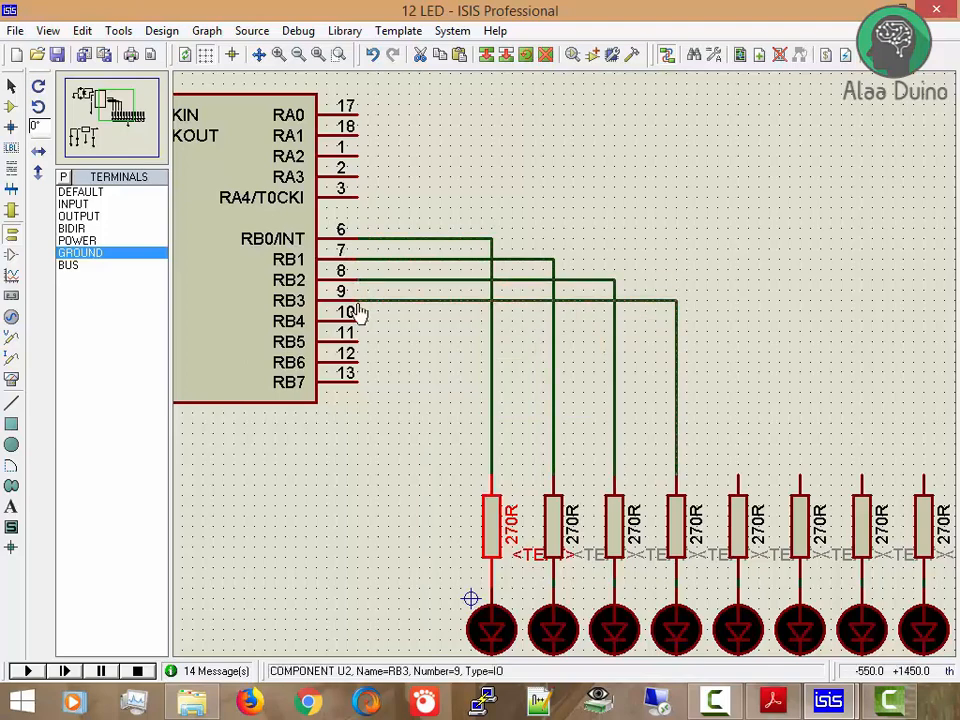
left_click(359, 312)
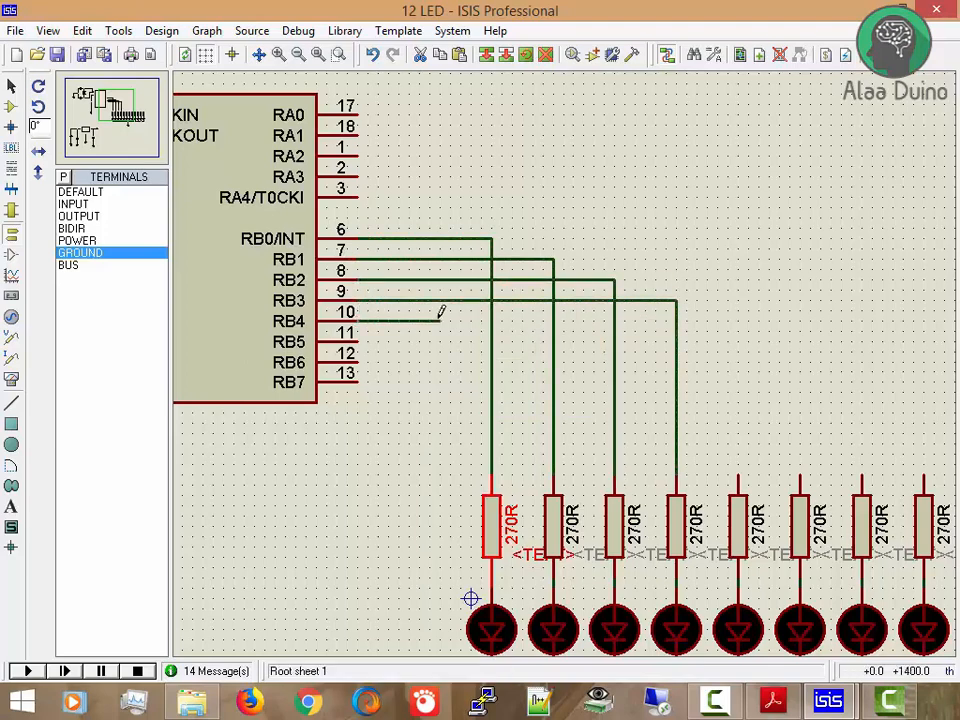
left_click(739, 476)
Wire the upper ends of the sixth, seventh and eighth LED resistors to U2 pins RB5, RB6 and RB7
left_click(800, 476)
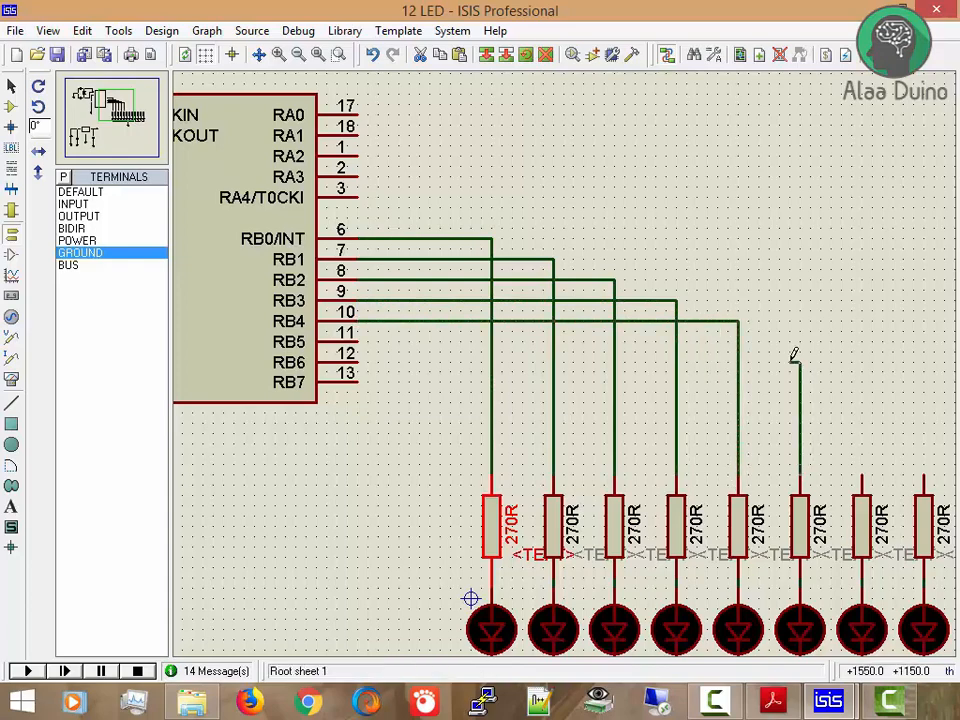
left_click(356, 341)
left_click(362, 352)
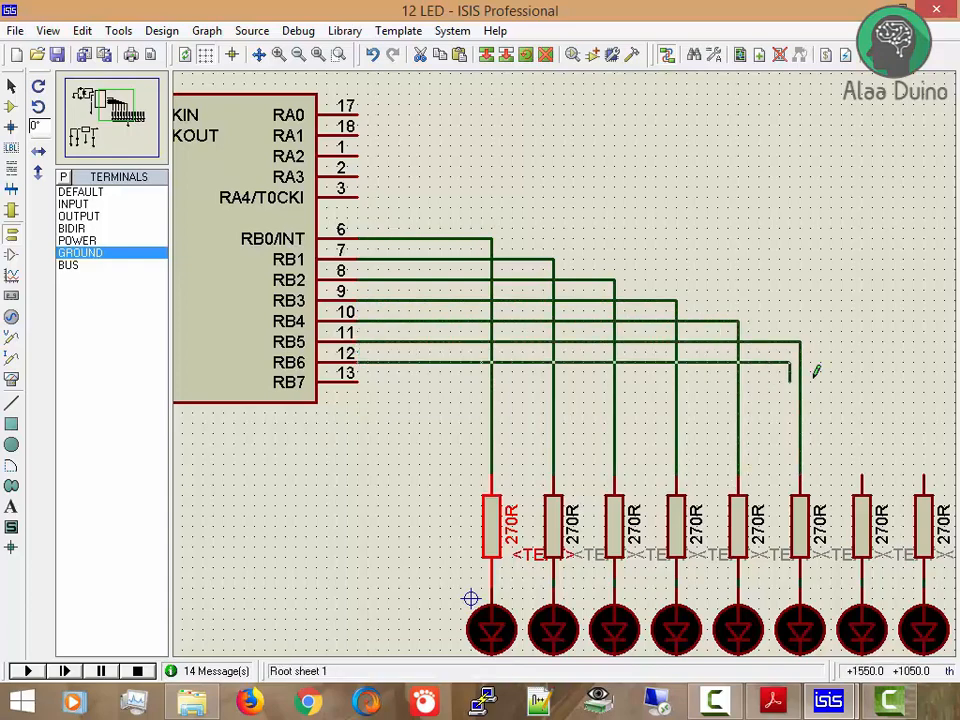
left_click(862, 476)
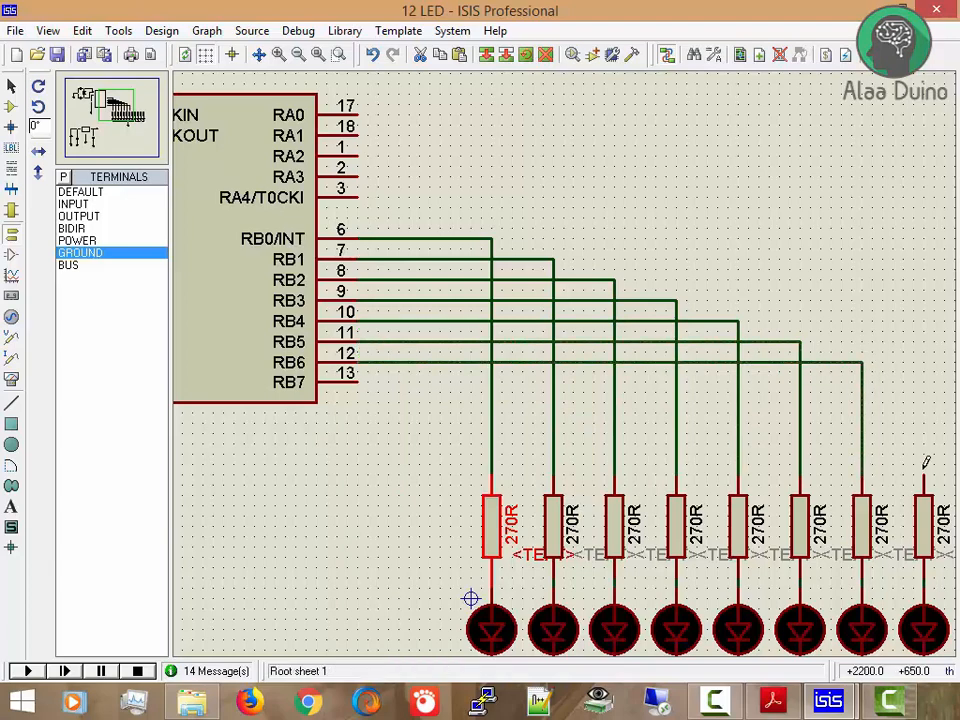
left_click(923, 476)
left_click(360, 381)
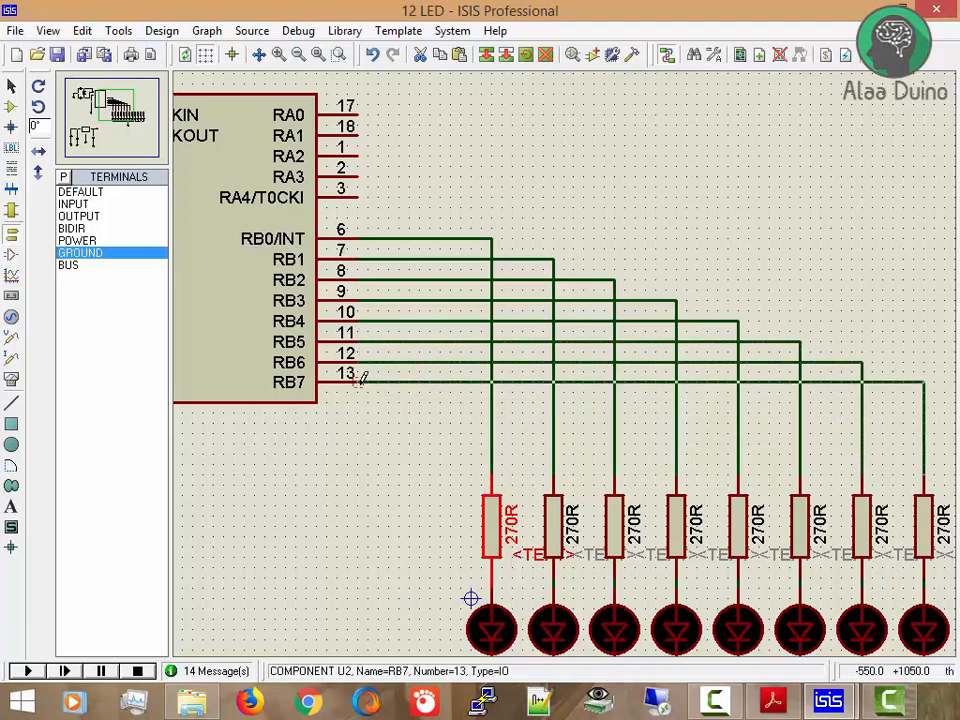
Wire U2 pins RA0, RA1, RA2 and RA3 to the upper ends of the ninth, tenth, eleventh and twelfth LED resistors
scroll(390, 464, "down", 2)
scroll(576, 358, "up", 2)
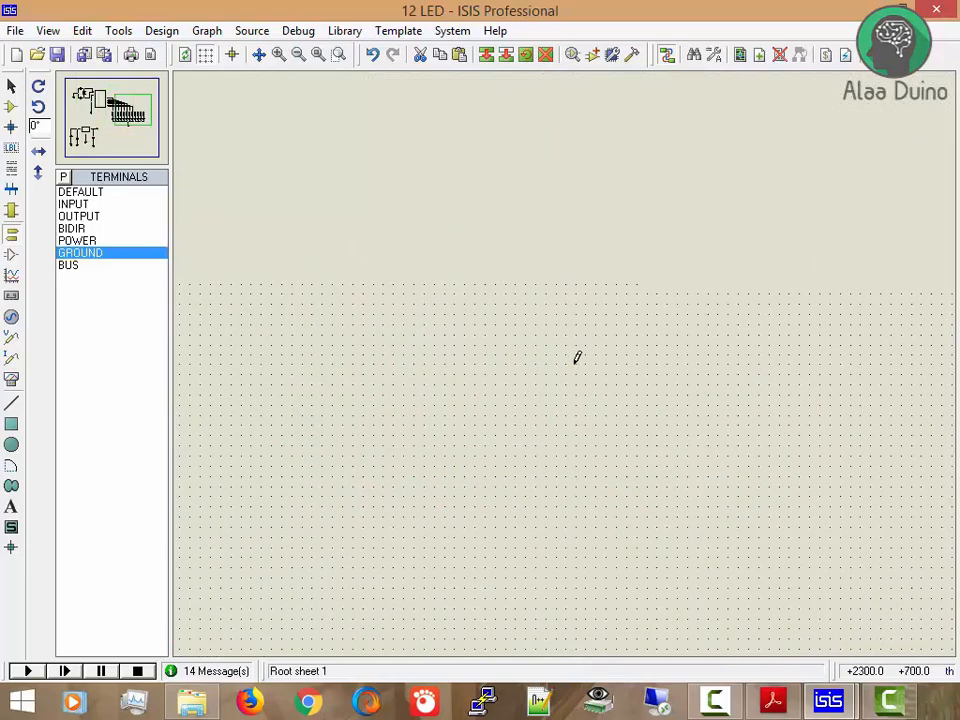
scroll(565, 354, "down", 1)
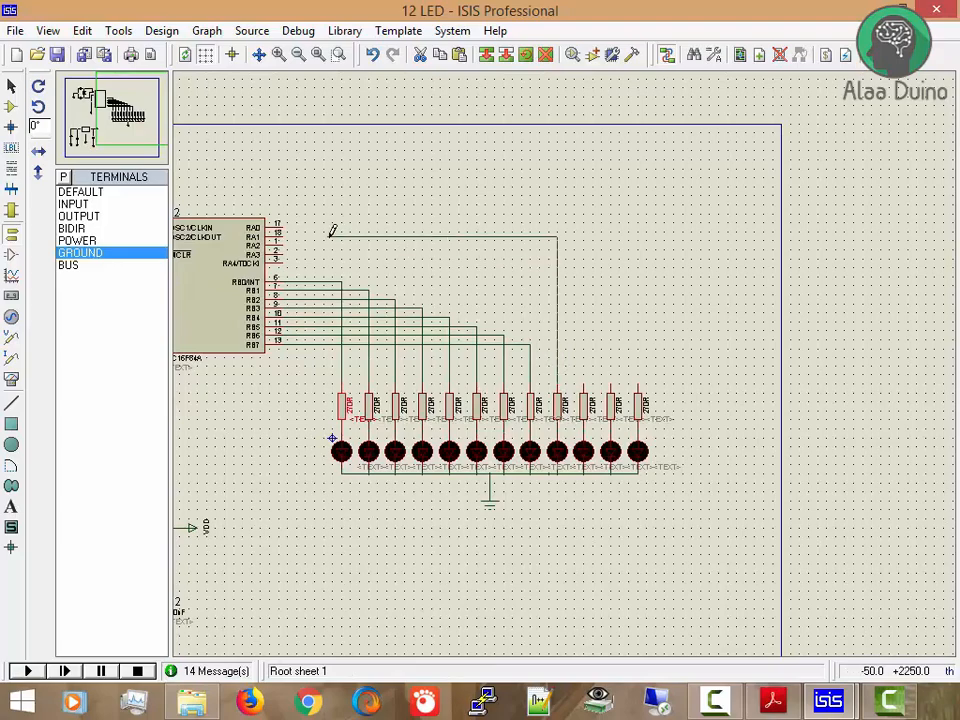
left_click(286, 227)
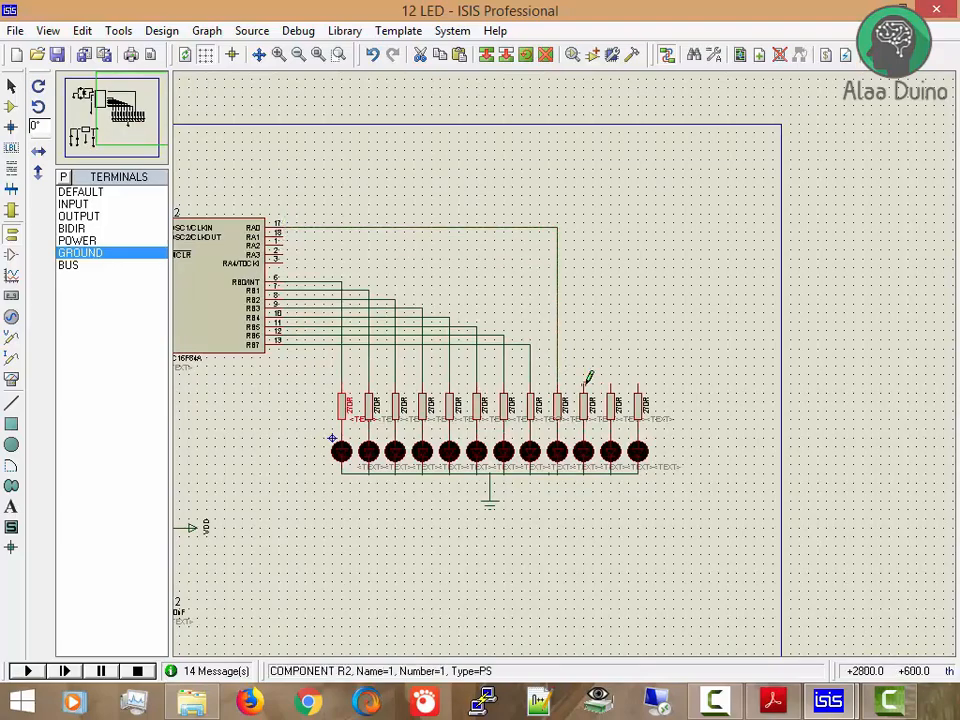
double_click(283, 236)
left_click(286, 236)
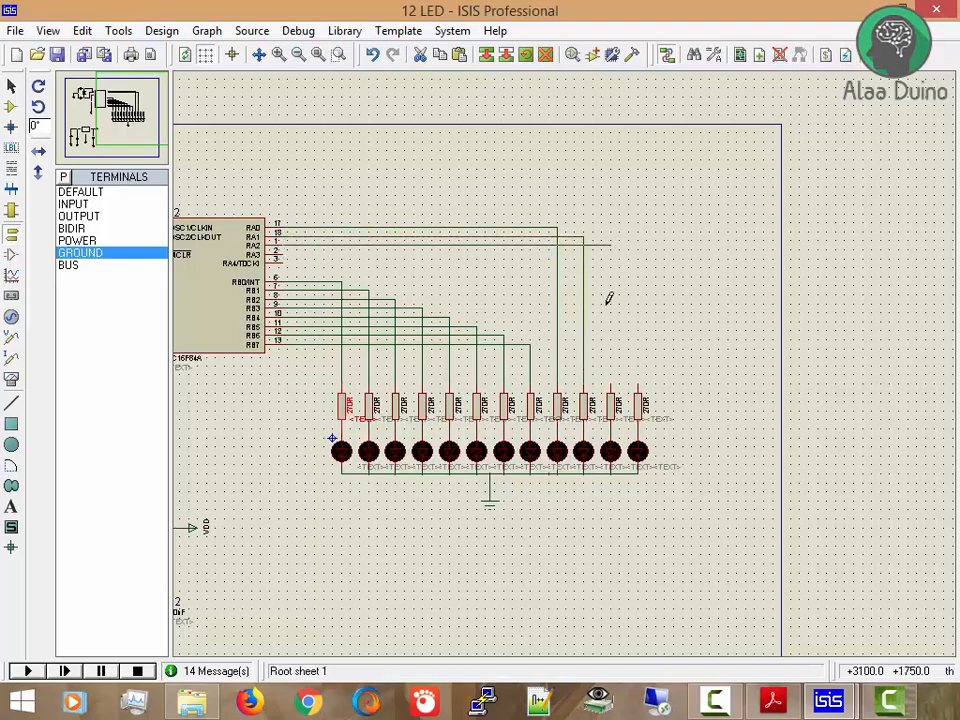
left_click(614, 380)
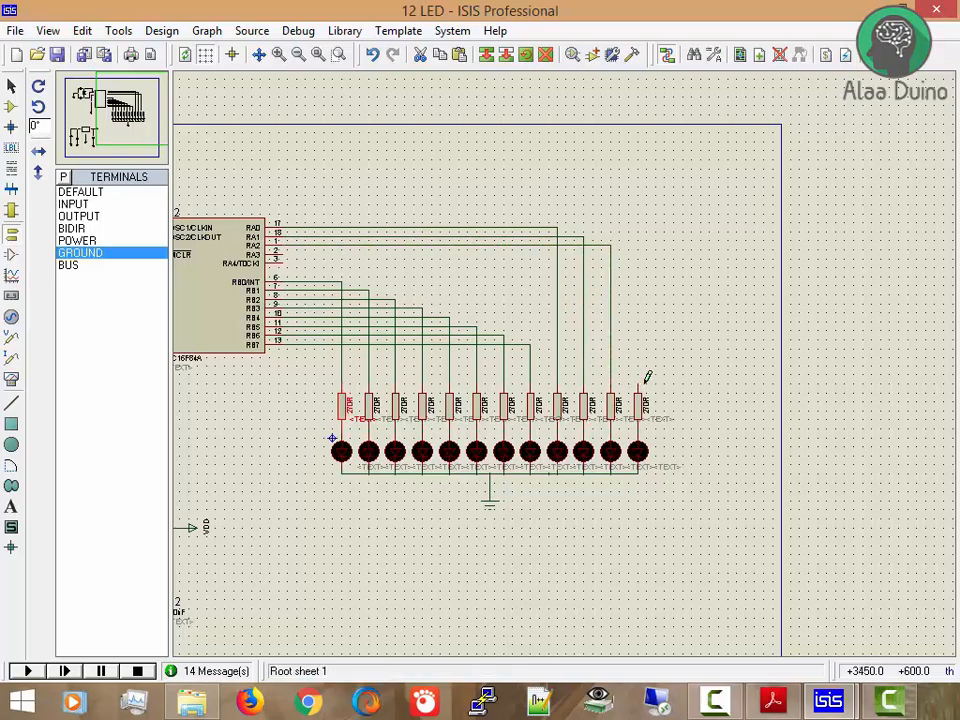
left_click(644, 381)
left_click(284, 257)
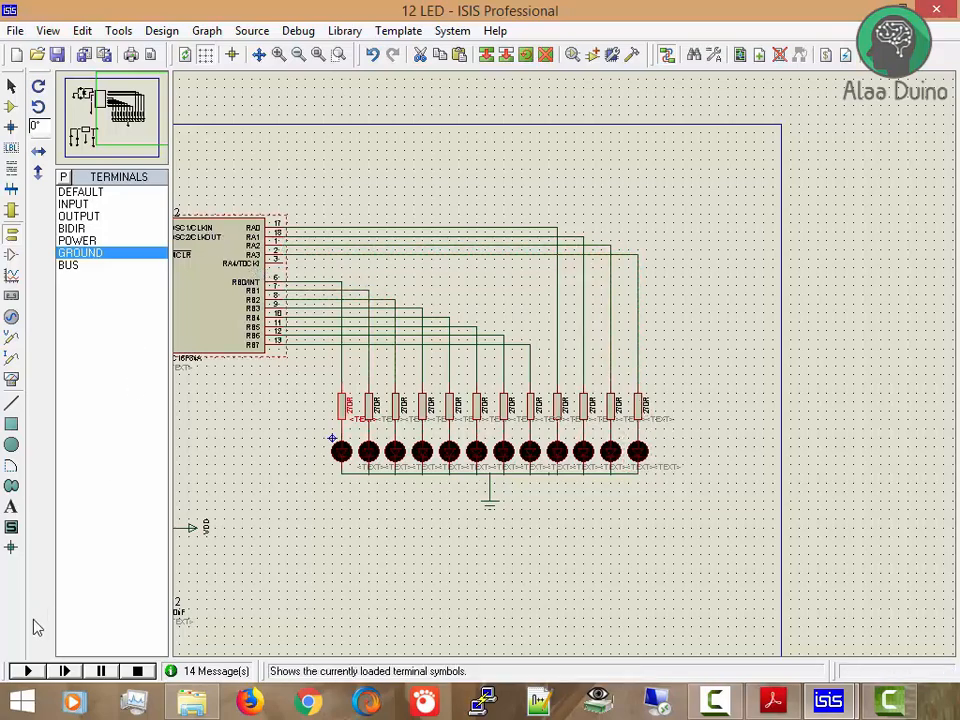
Run the simulation and examine the netlist compiler messages for errors, then close the message log
left_click(28, 671)
left_click(270, 192)
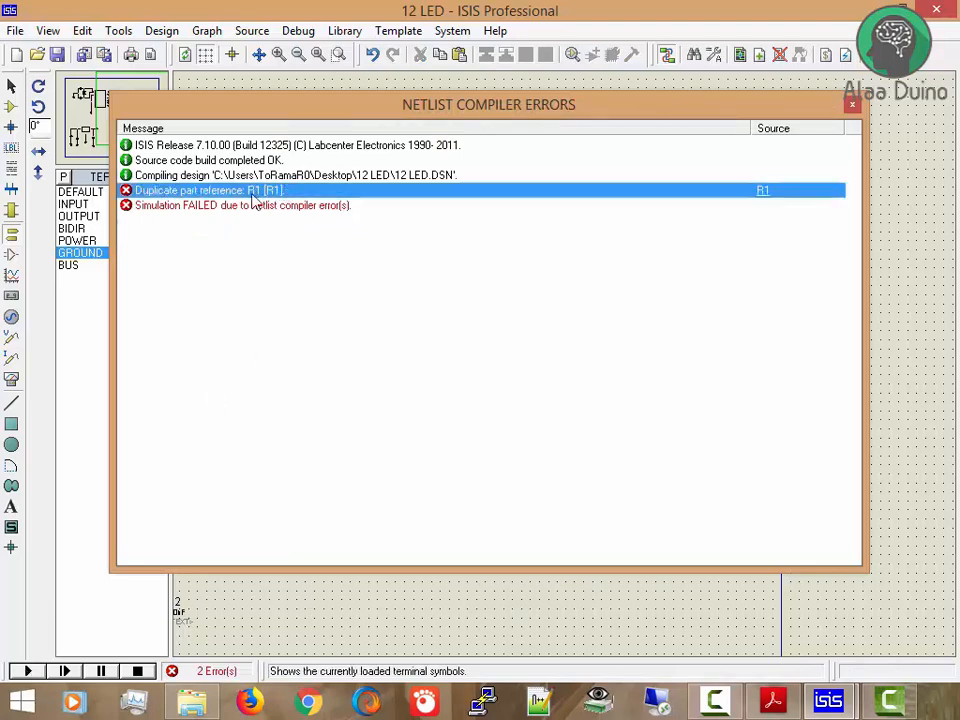
left_click(853, 105)
Change the component reference of the 10k MCLR pull-up resistor to R0 and rerun the simulation to check for errors
scroll(300, 400, "down", 2)
scroll(392, 346, "up", 3)
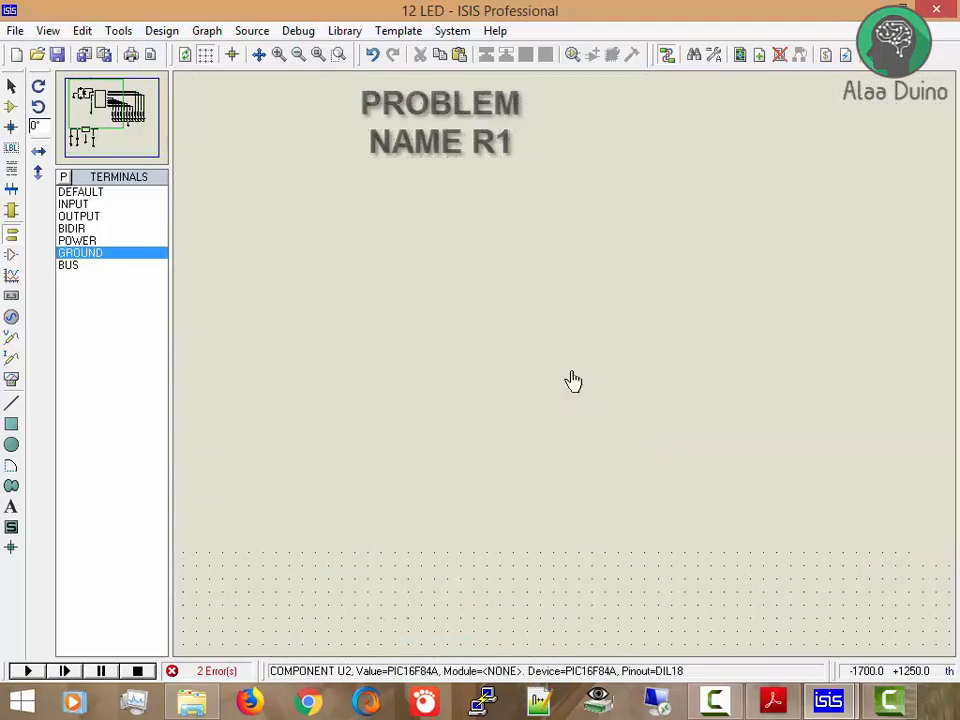
double_click(494, 368)
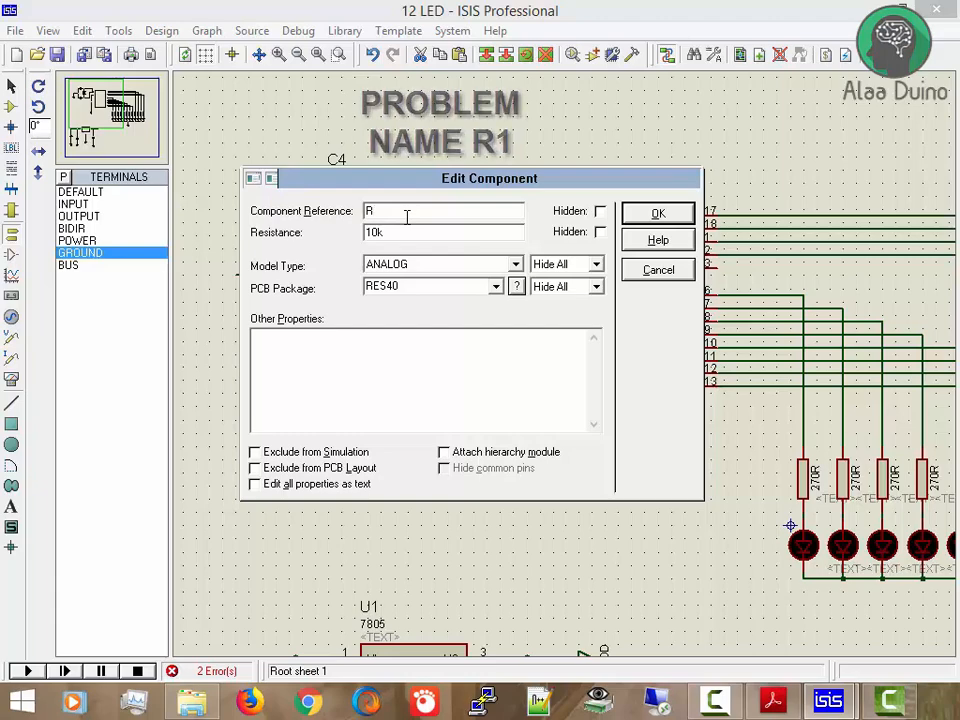
key("BackSpace")
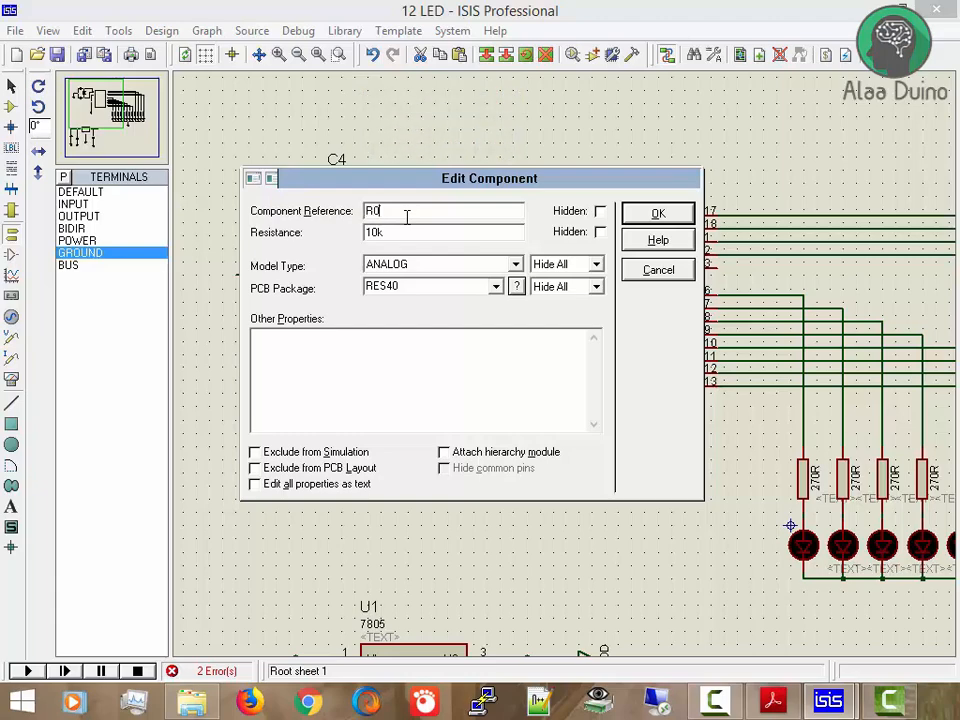
type("R0")
key("Return")
left_click(27, 671)
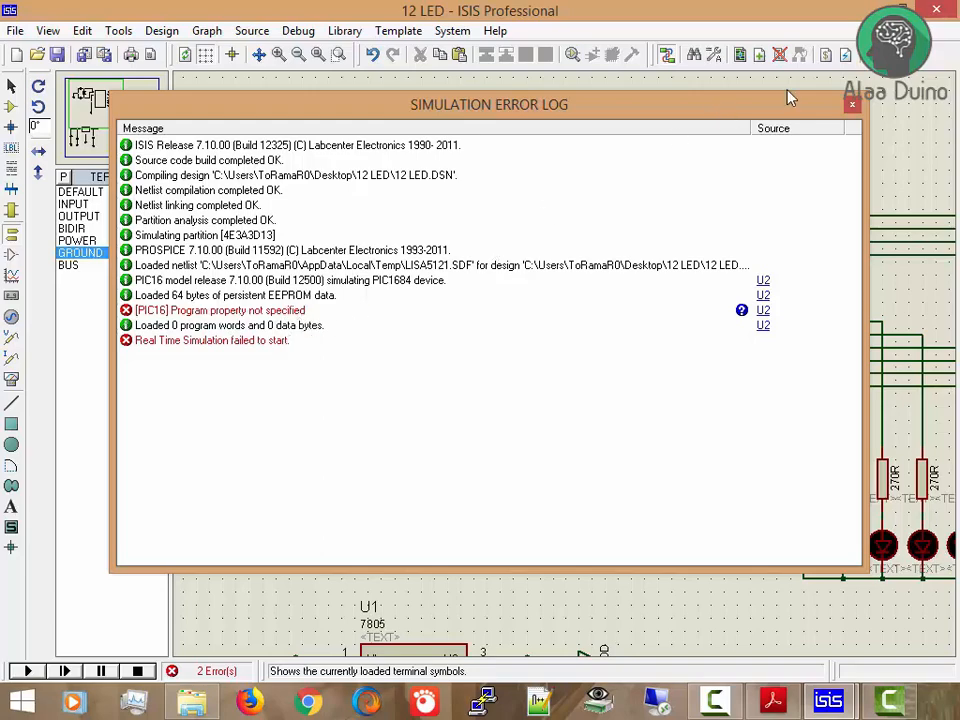
key("Escape")
Assign MyProject.hex from the MICROC folder in Documents as the program file of U2 and start the simulation
scroll(615, 272, "down", 3)
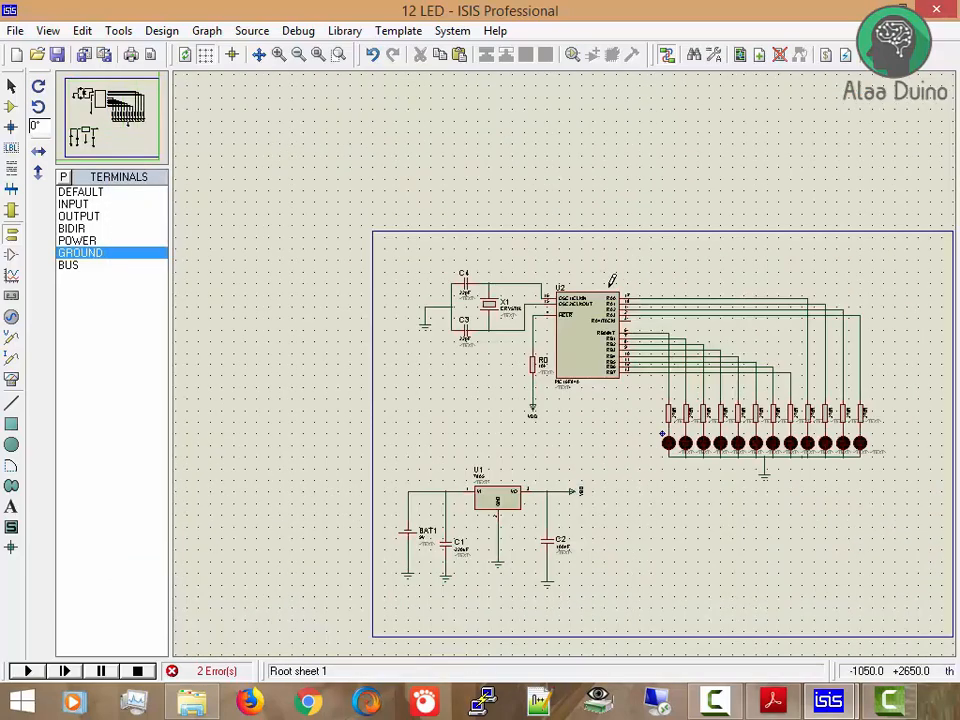
scroll(567, 368, "up", 2)
double_click(414, 369)
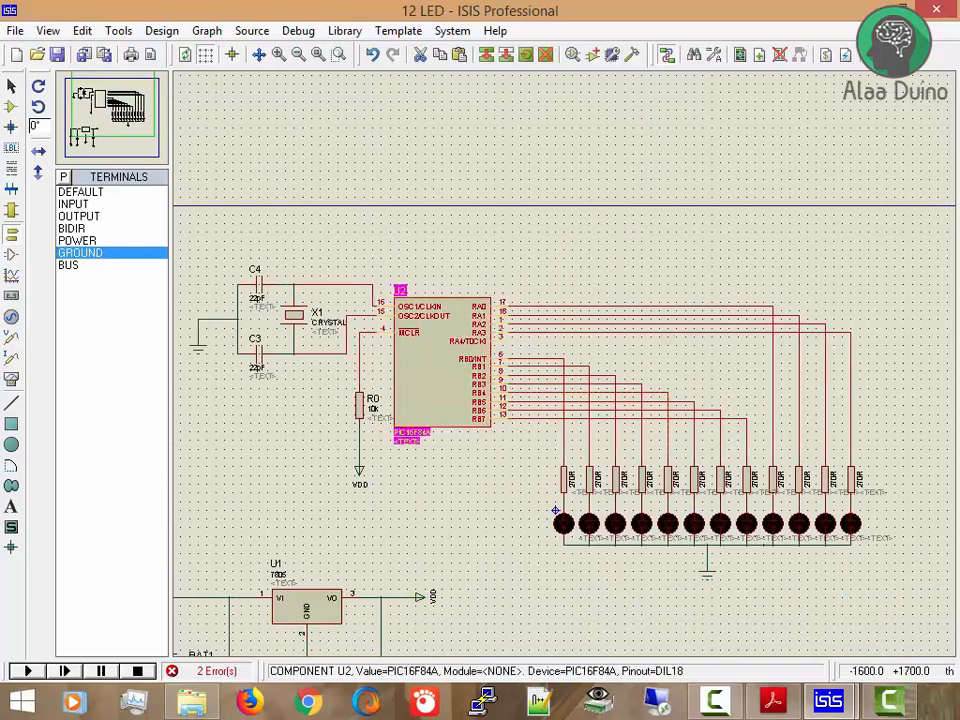
left_click(552, 261)
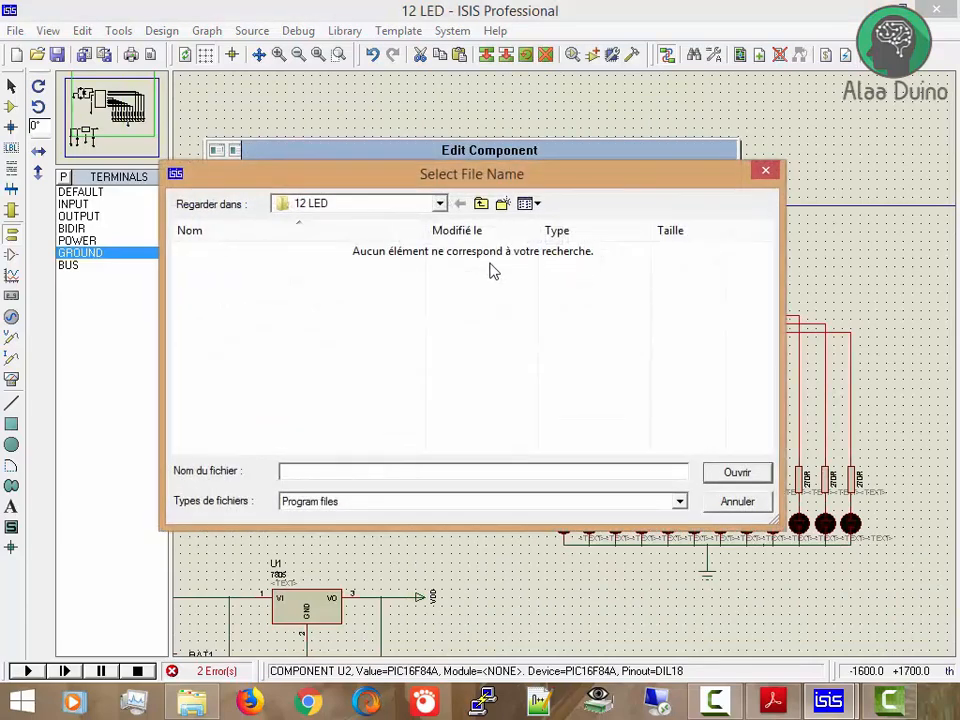
left_click(482, 204)
double_click(250, 247)
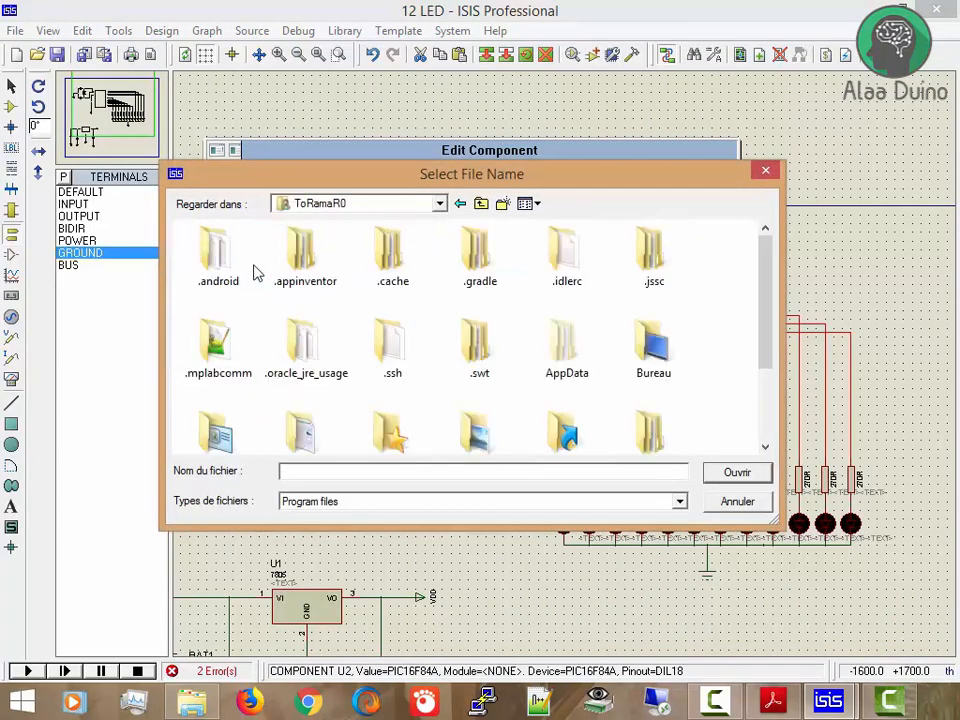
double_click(322, 428)
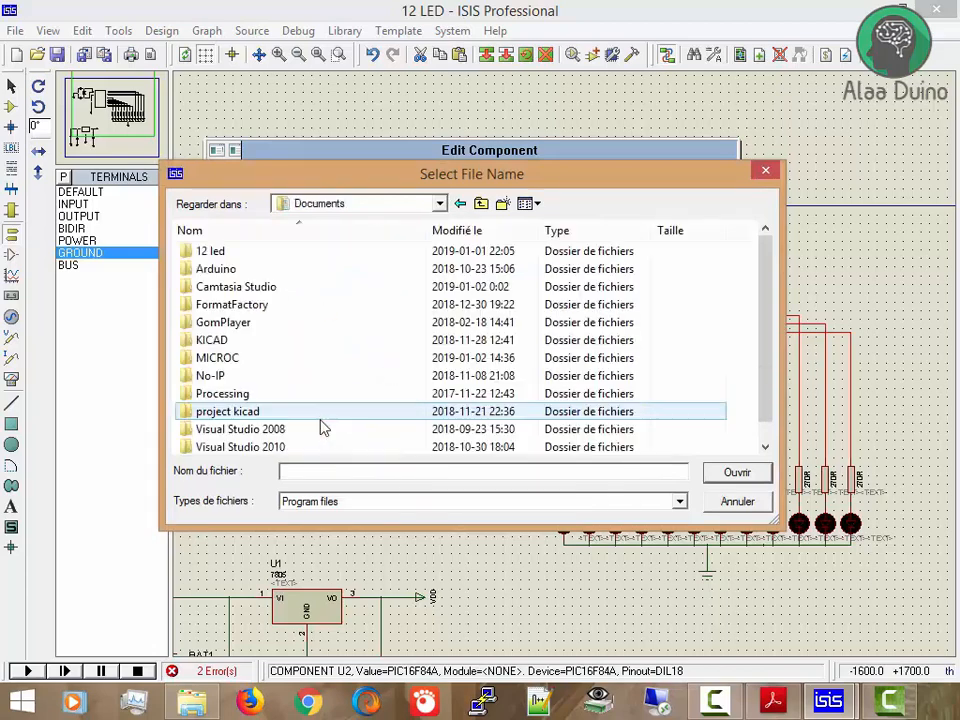
double_click(260, 365)
left_click(259, 254)
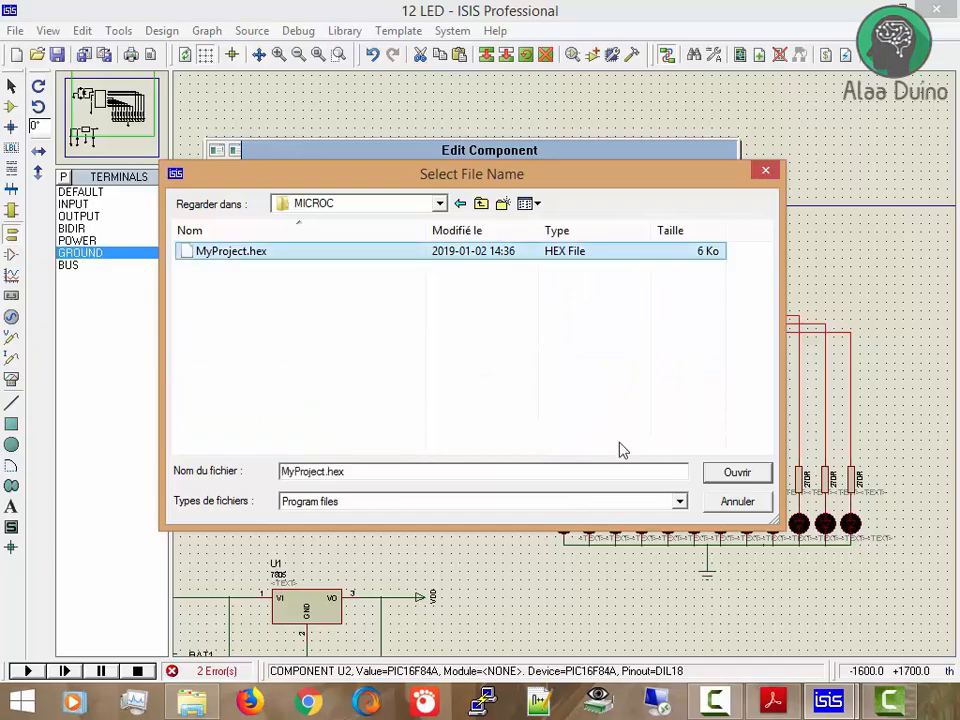
left_click(736, 475)
left_click(692, 188)
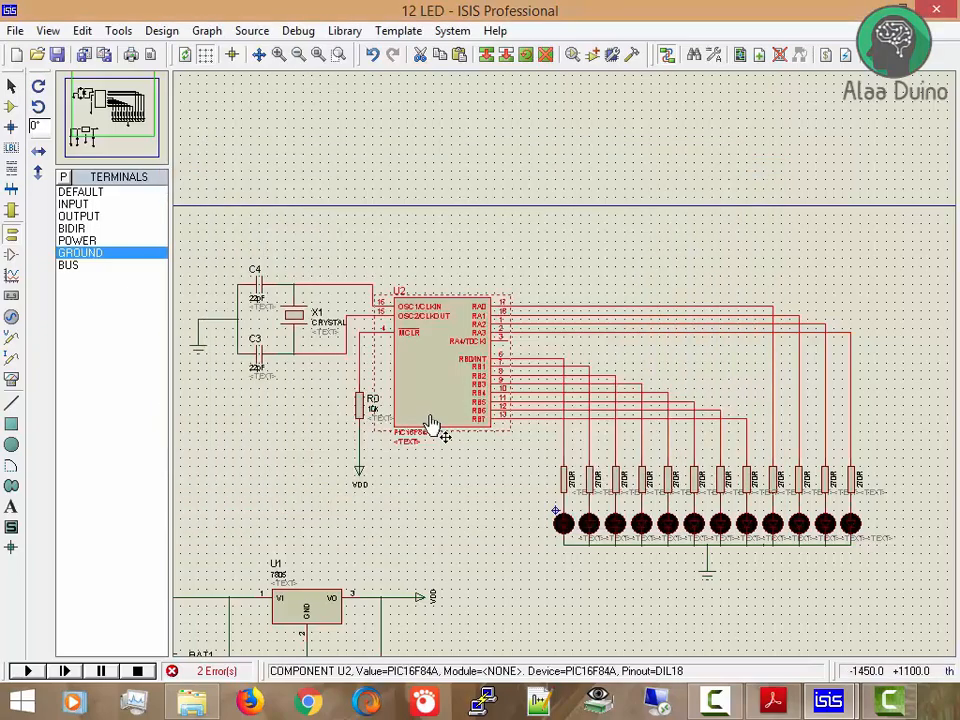
left_click(27, 672)
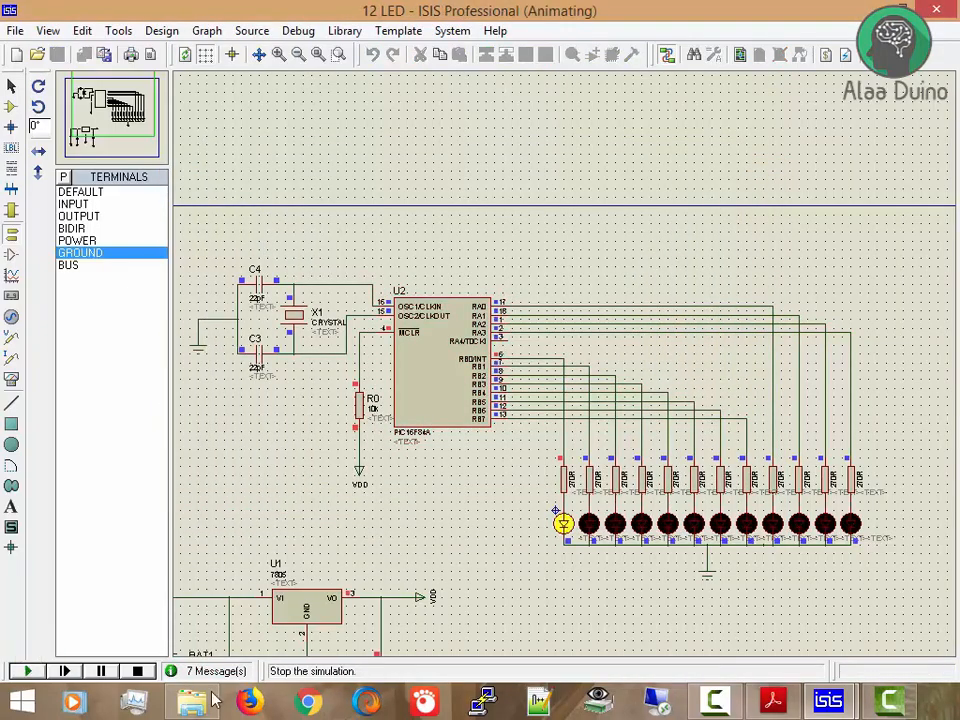